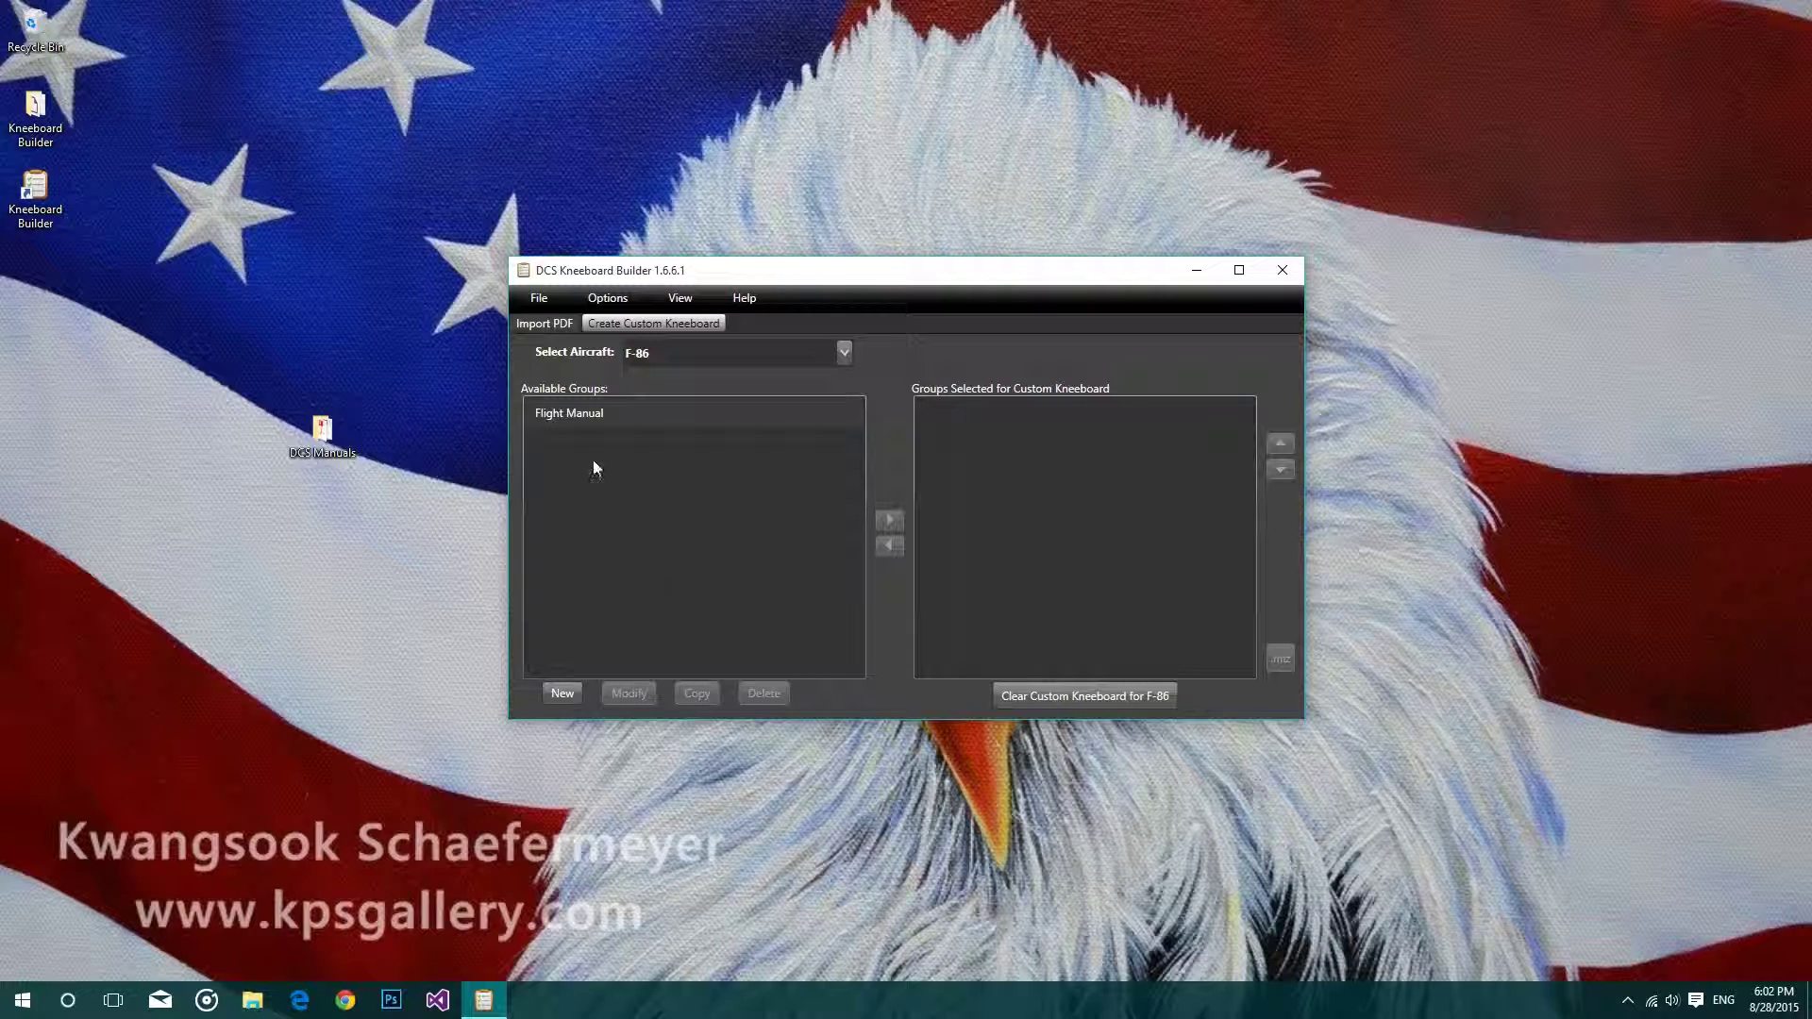
- Copy the Flight Manual group as 'Normal Procedures', leaving Copy To unchecked
left_click(581, 415)
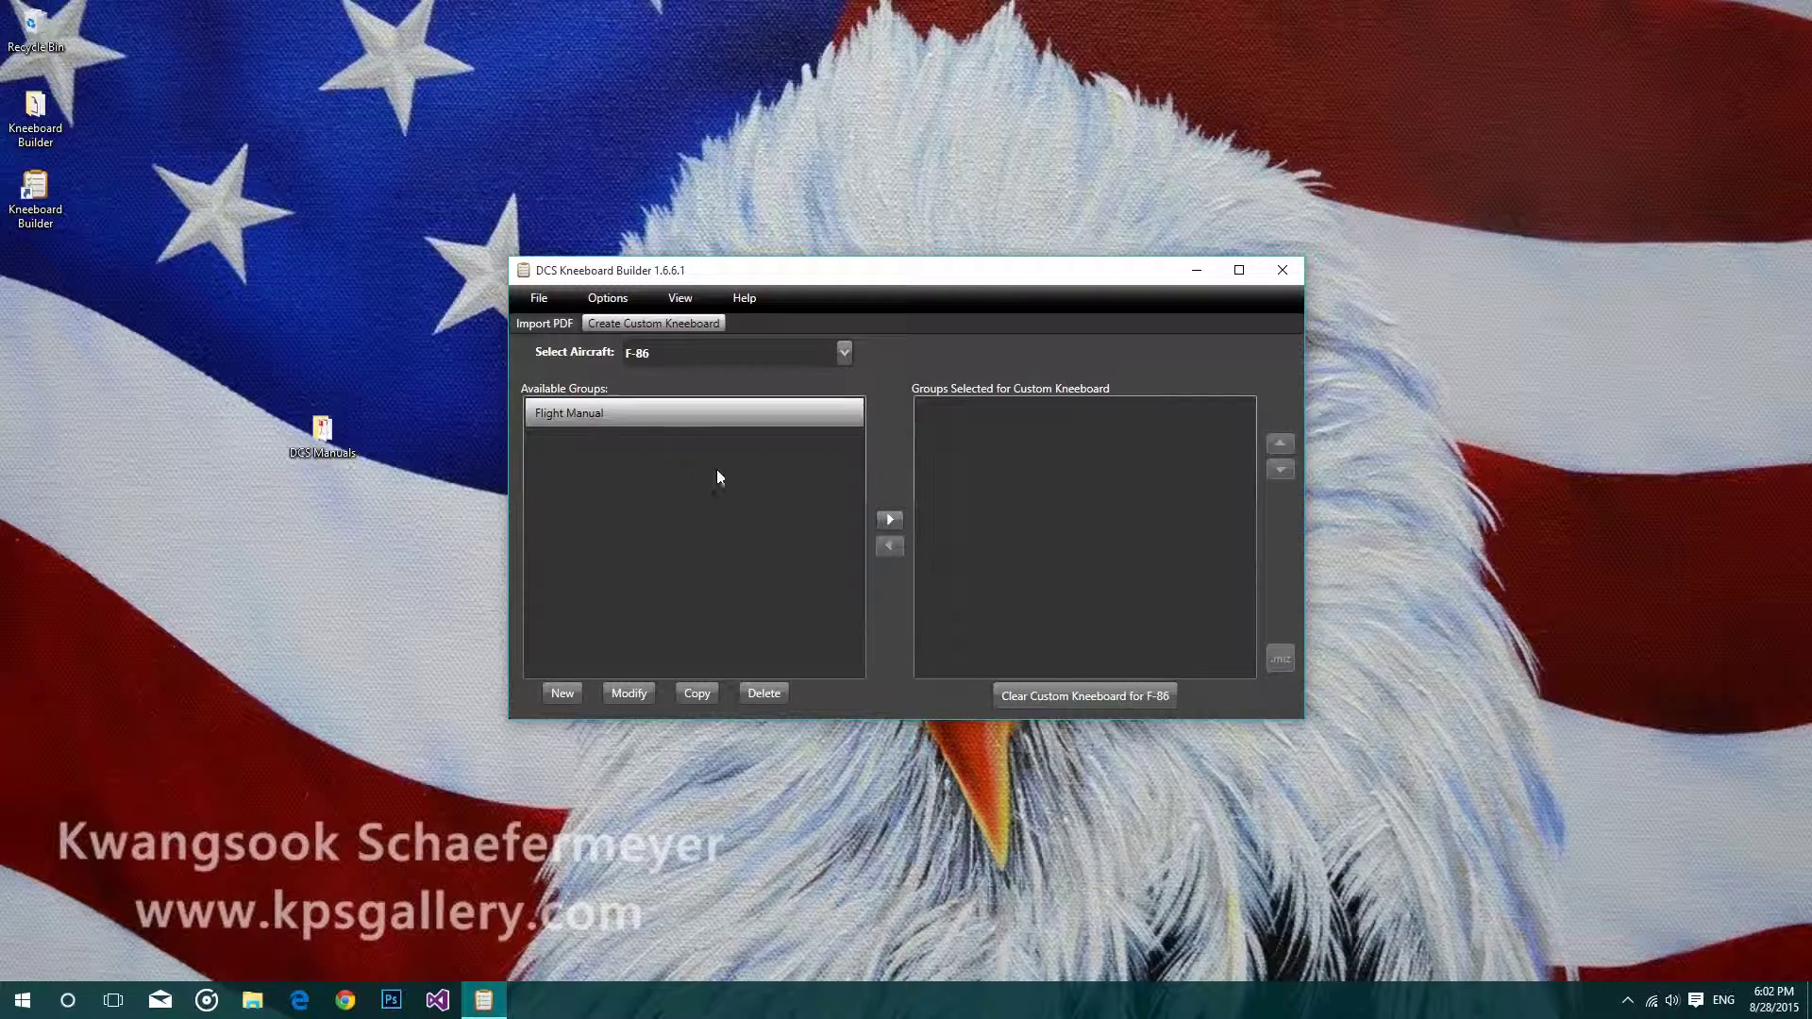
left_click(695, 692)
left_click(797, 469)
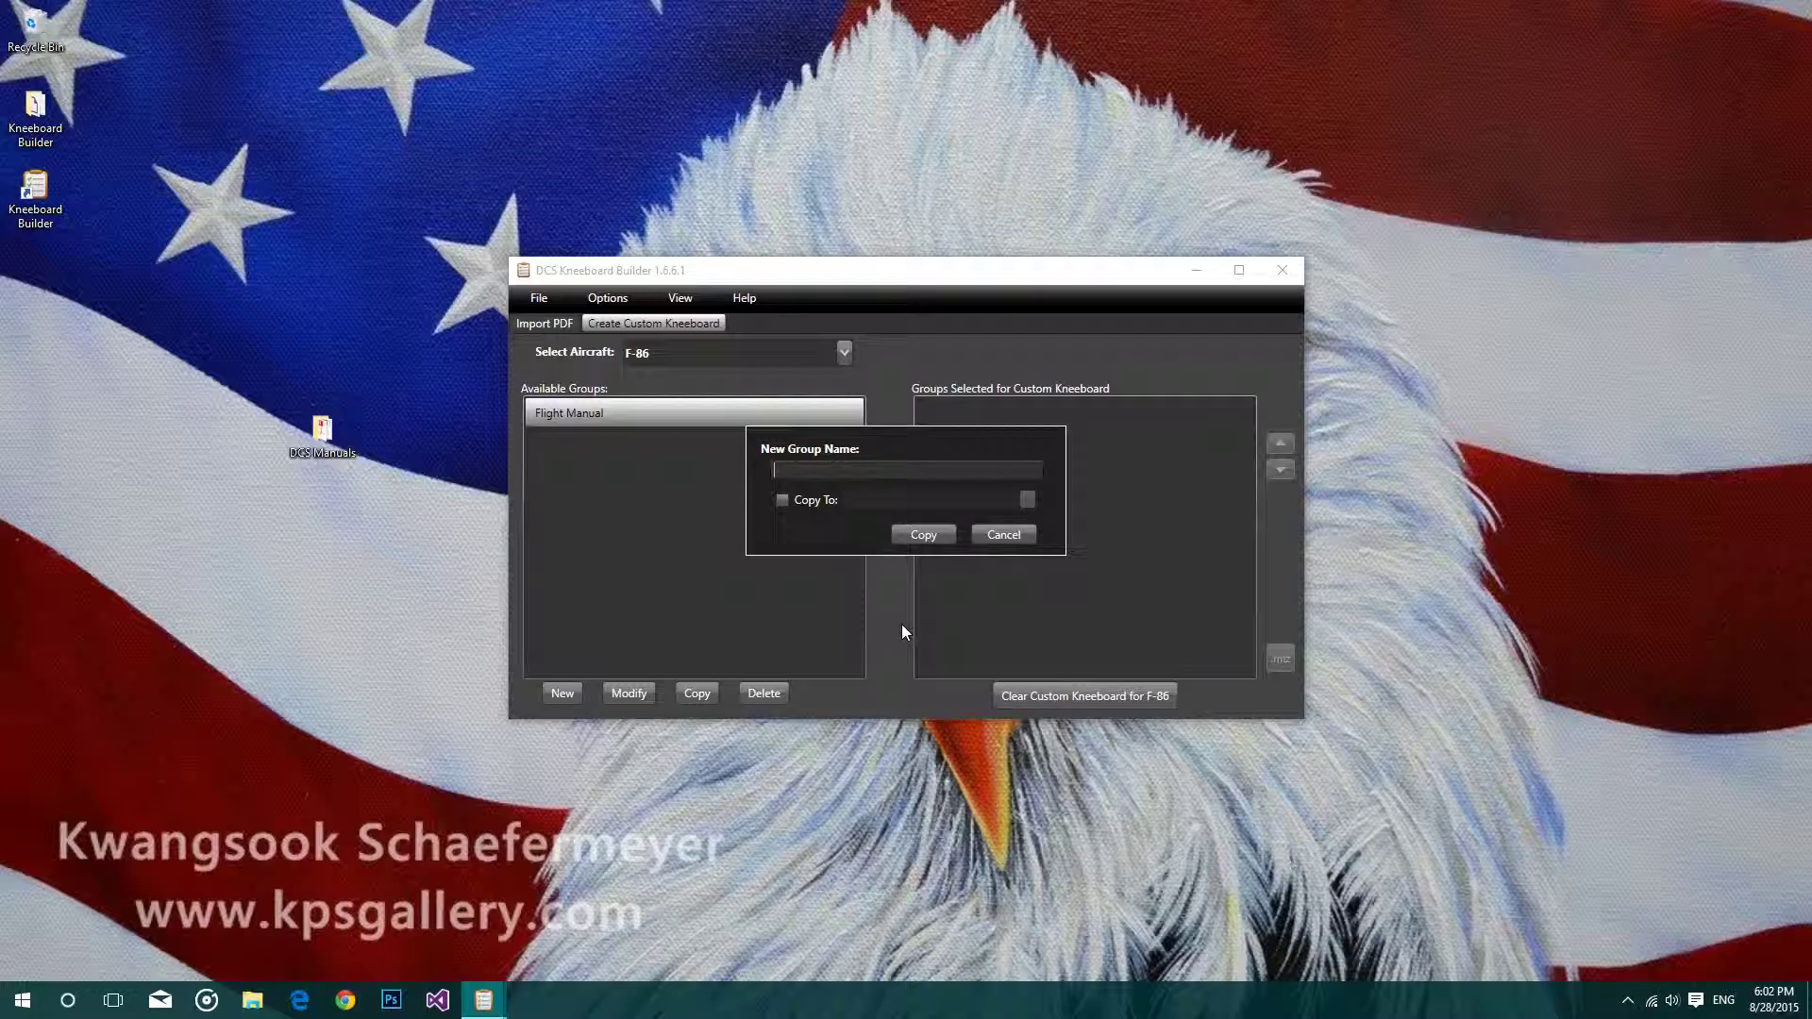
type("Nor")
type("mal Proc")
type("edures")
left_click(782, 500)
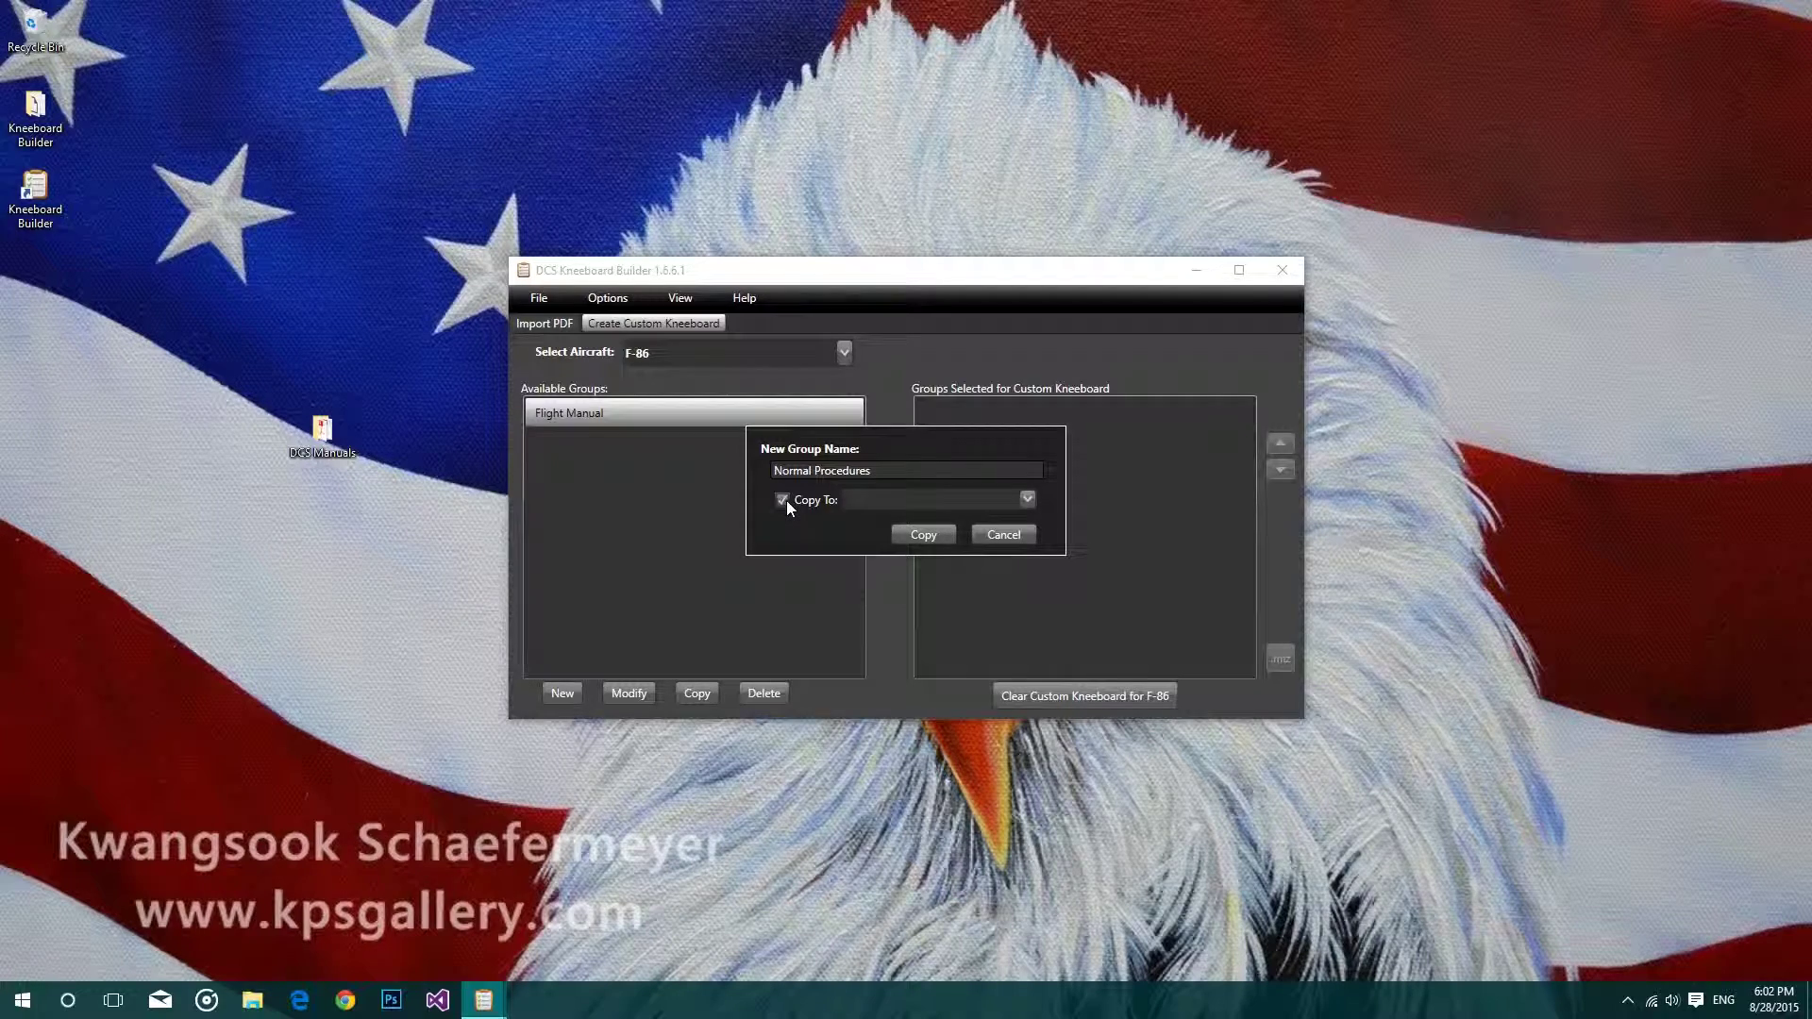
left_click(1027, 500)
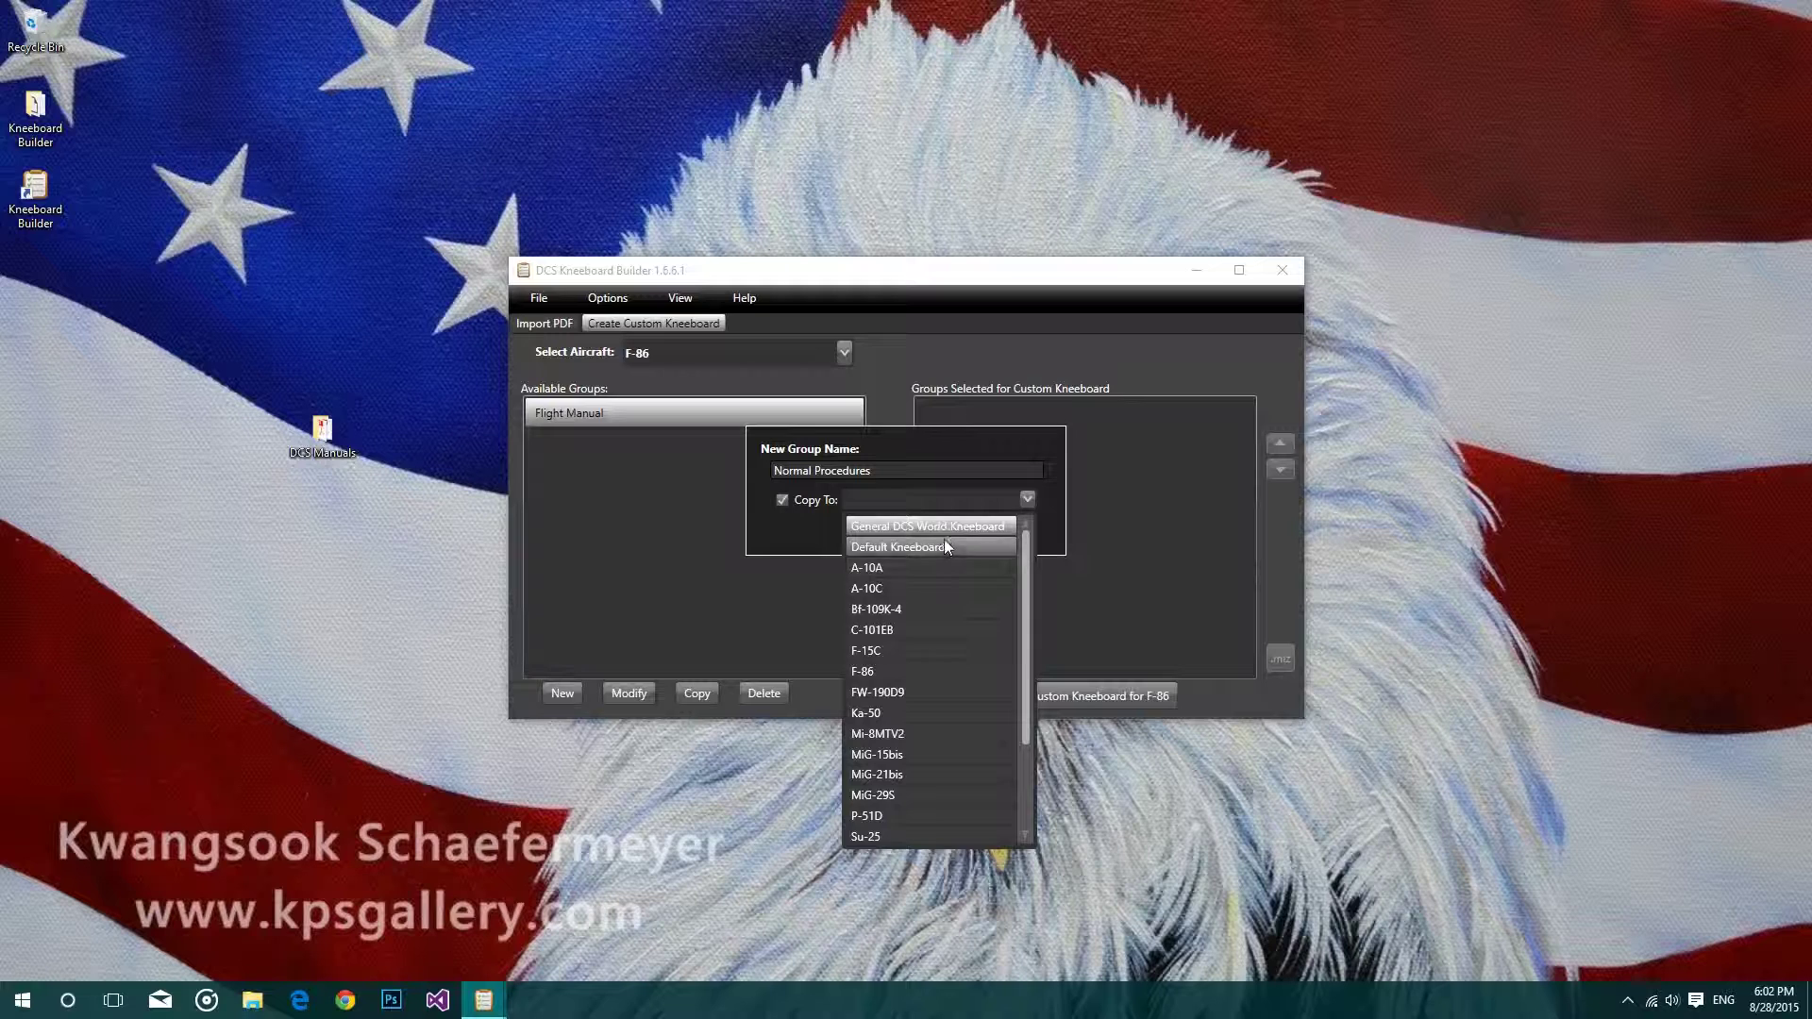
left_click(862, 531)
left_click(802, 502)
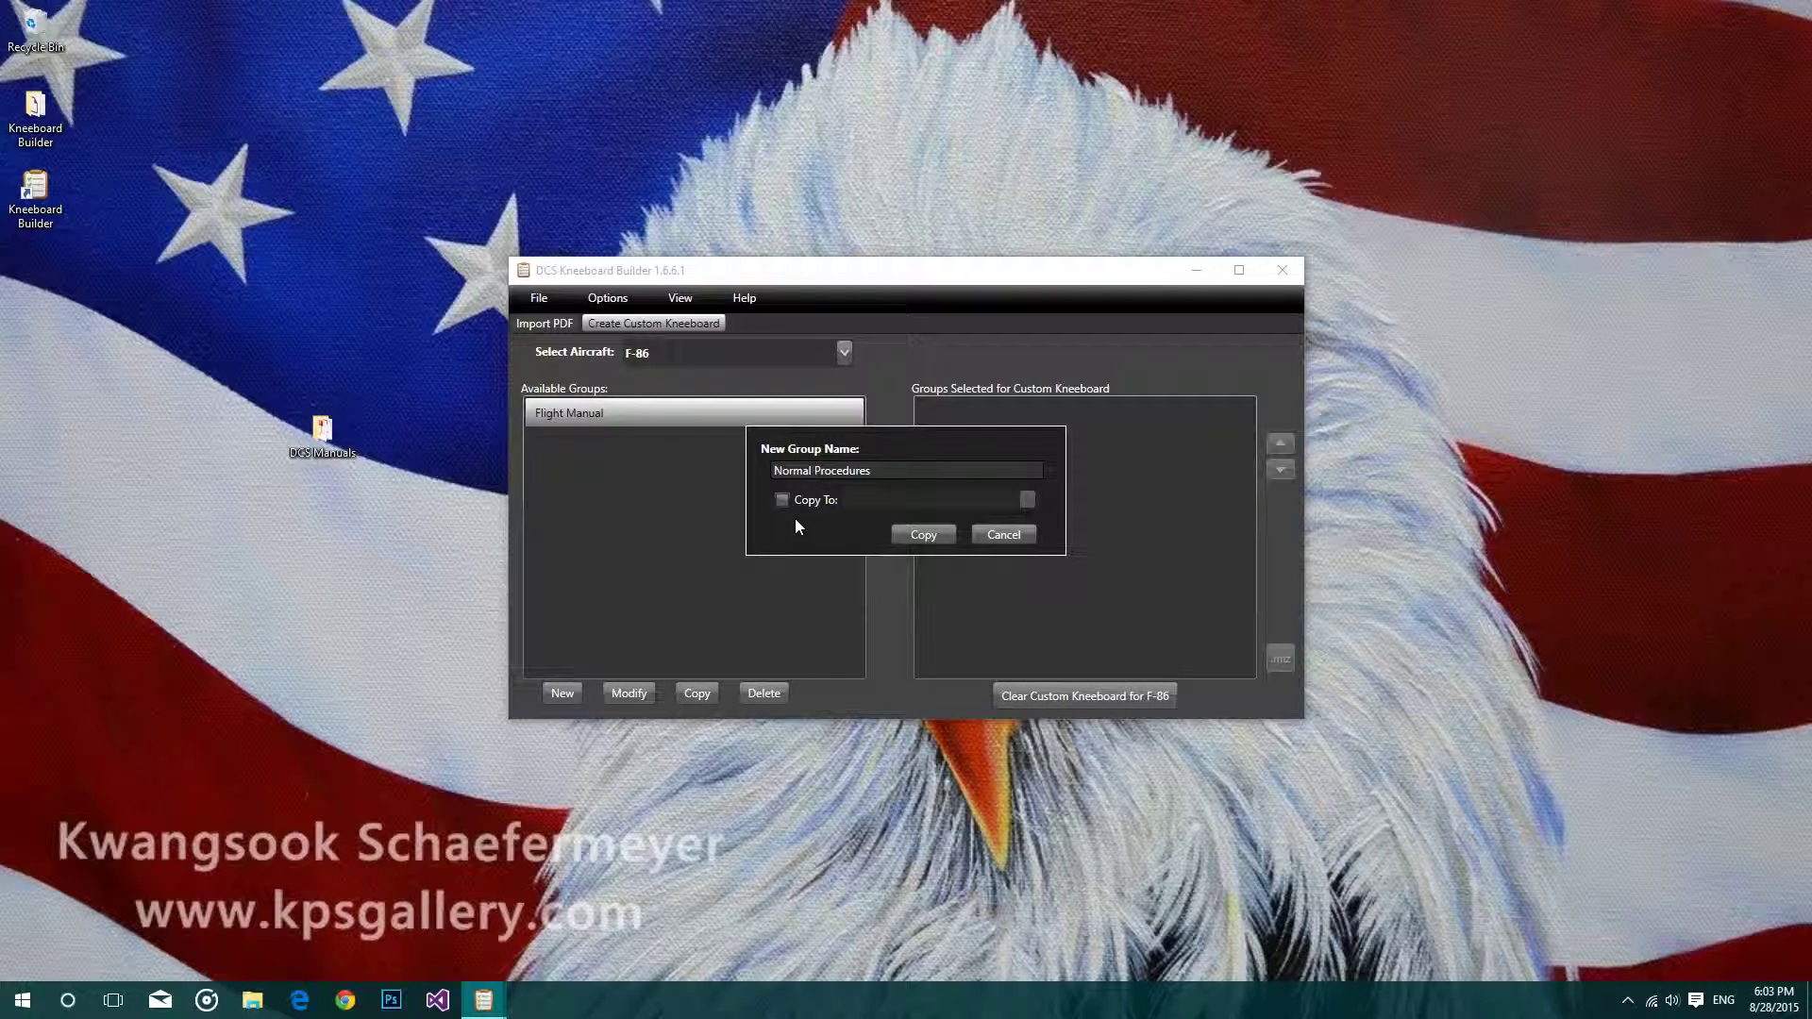
left_click(913, 532)
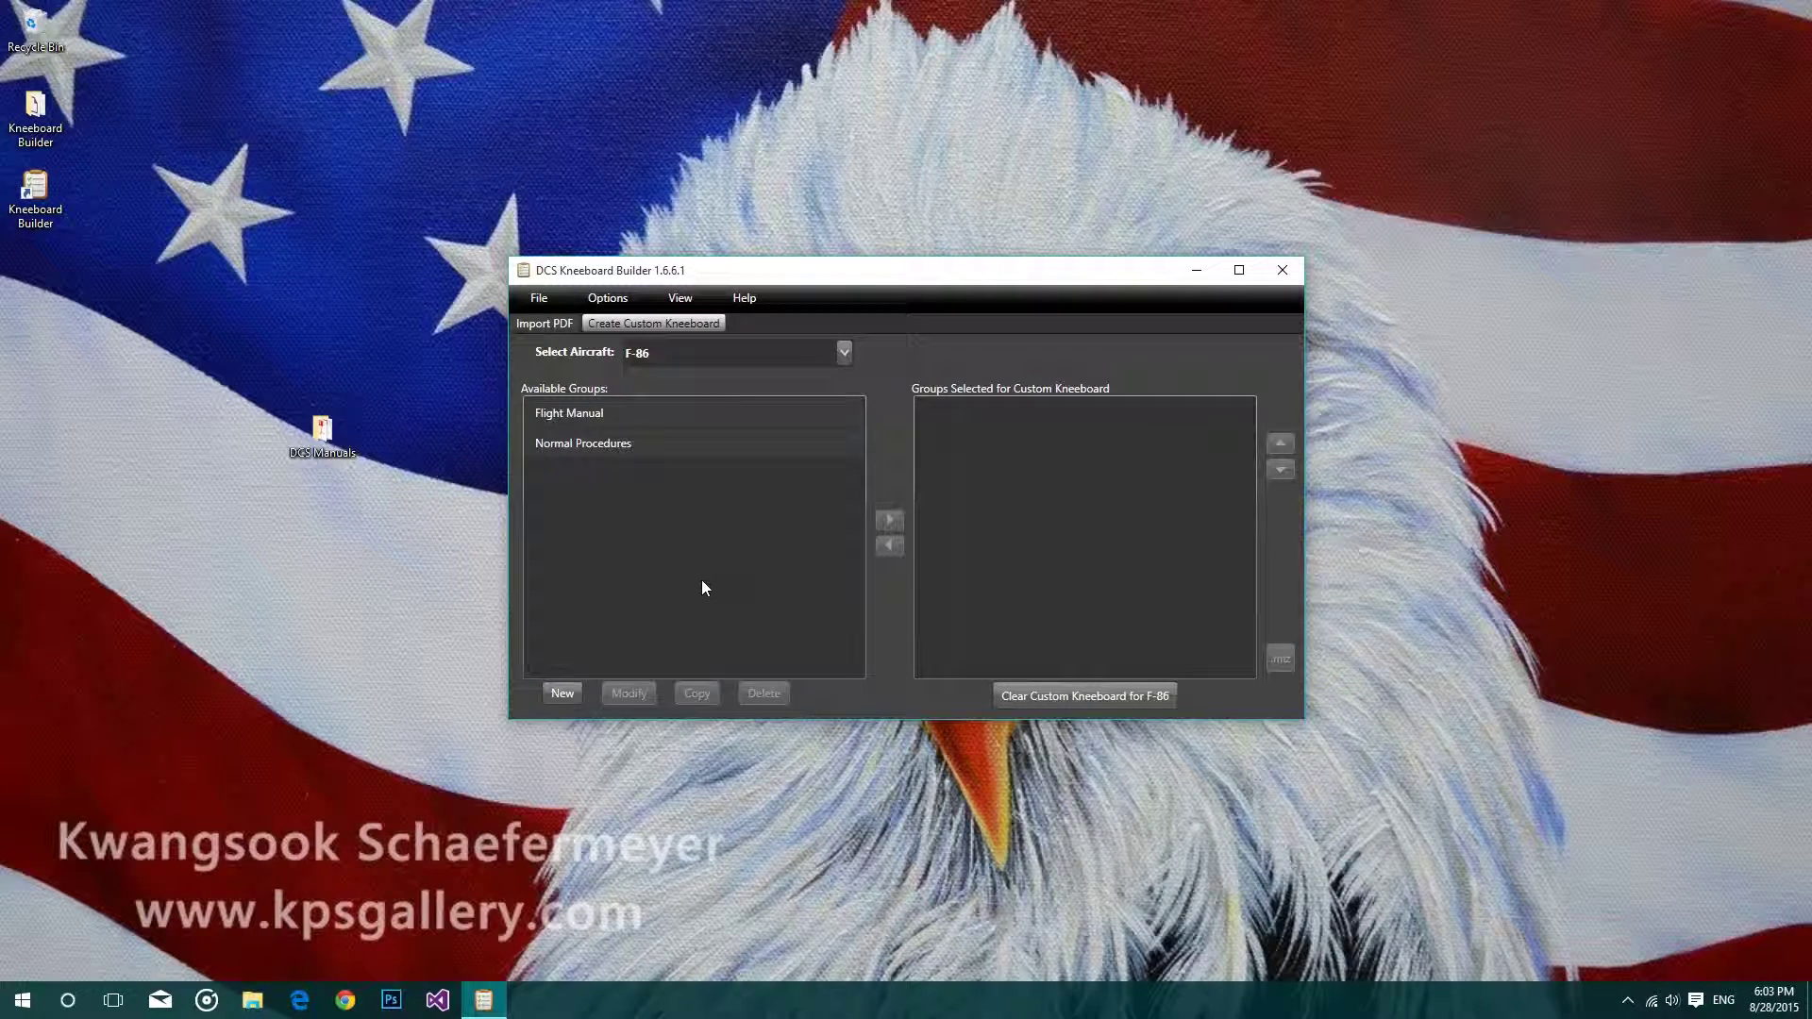
- Open the Normal Procedures group for editing and preview its pages
left_click(593, 441)
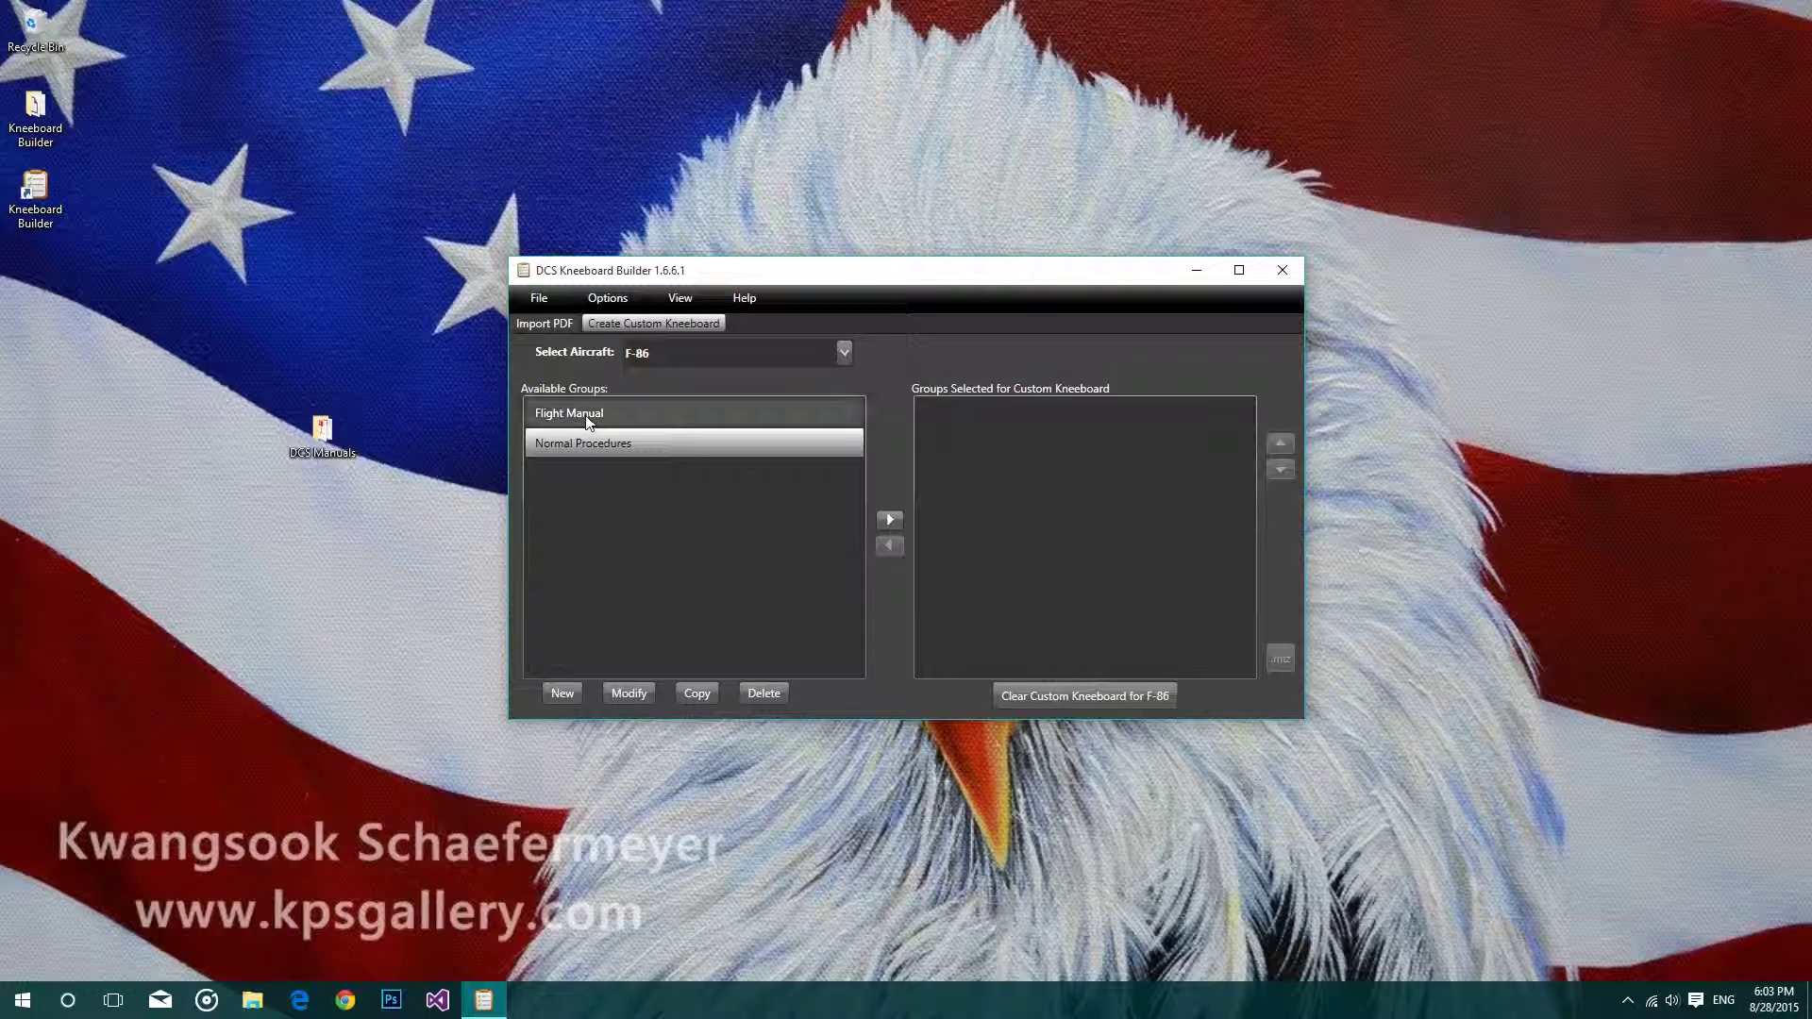
left_click(629, 692)
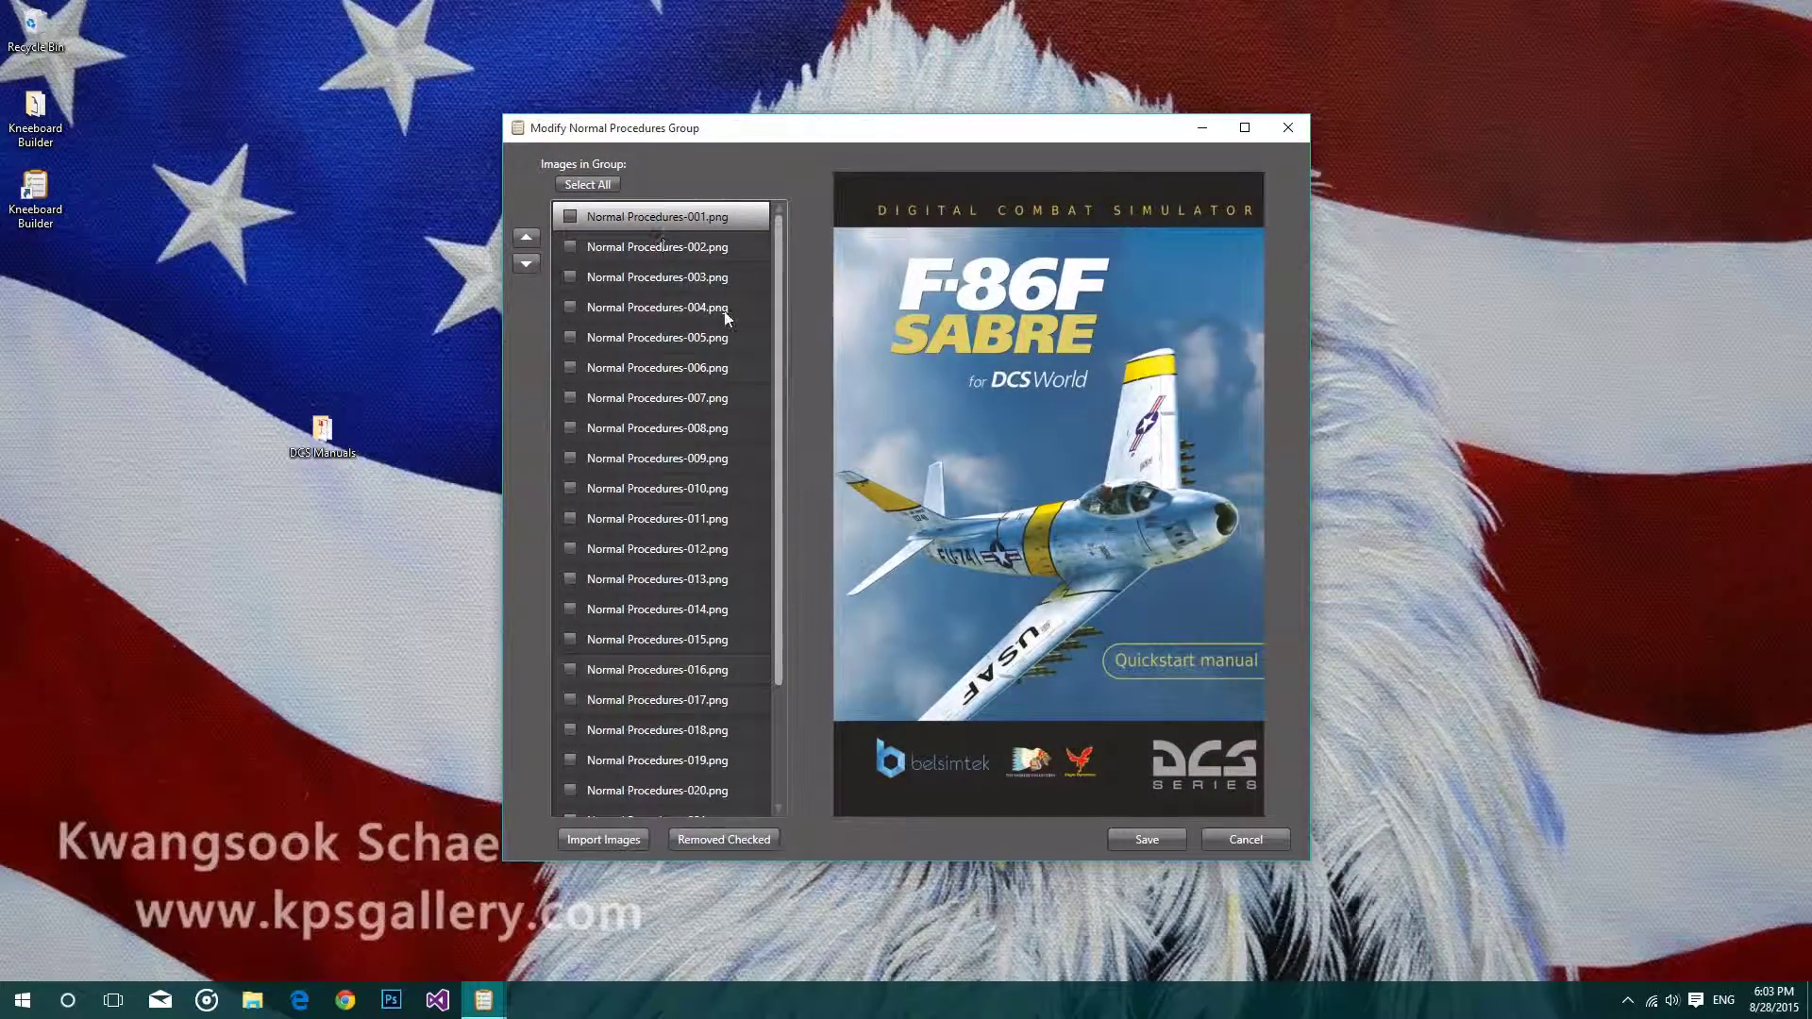
left_click(685, 248)
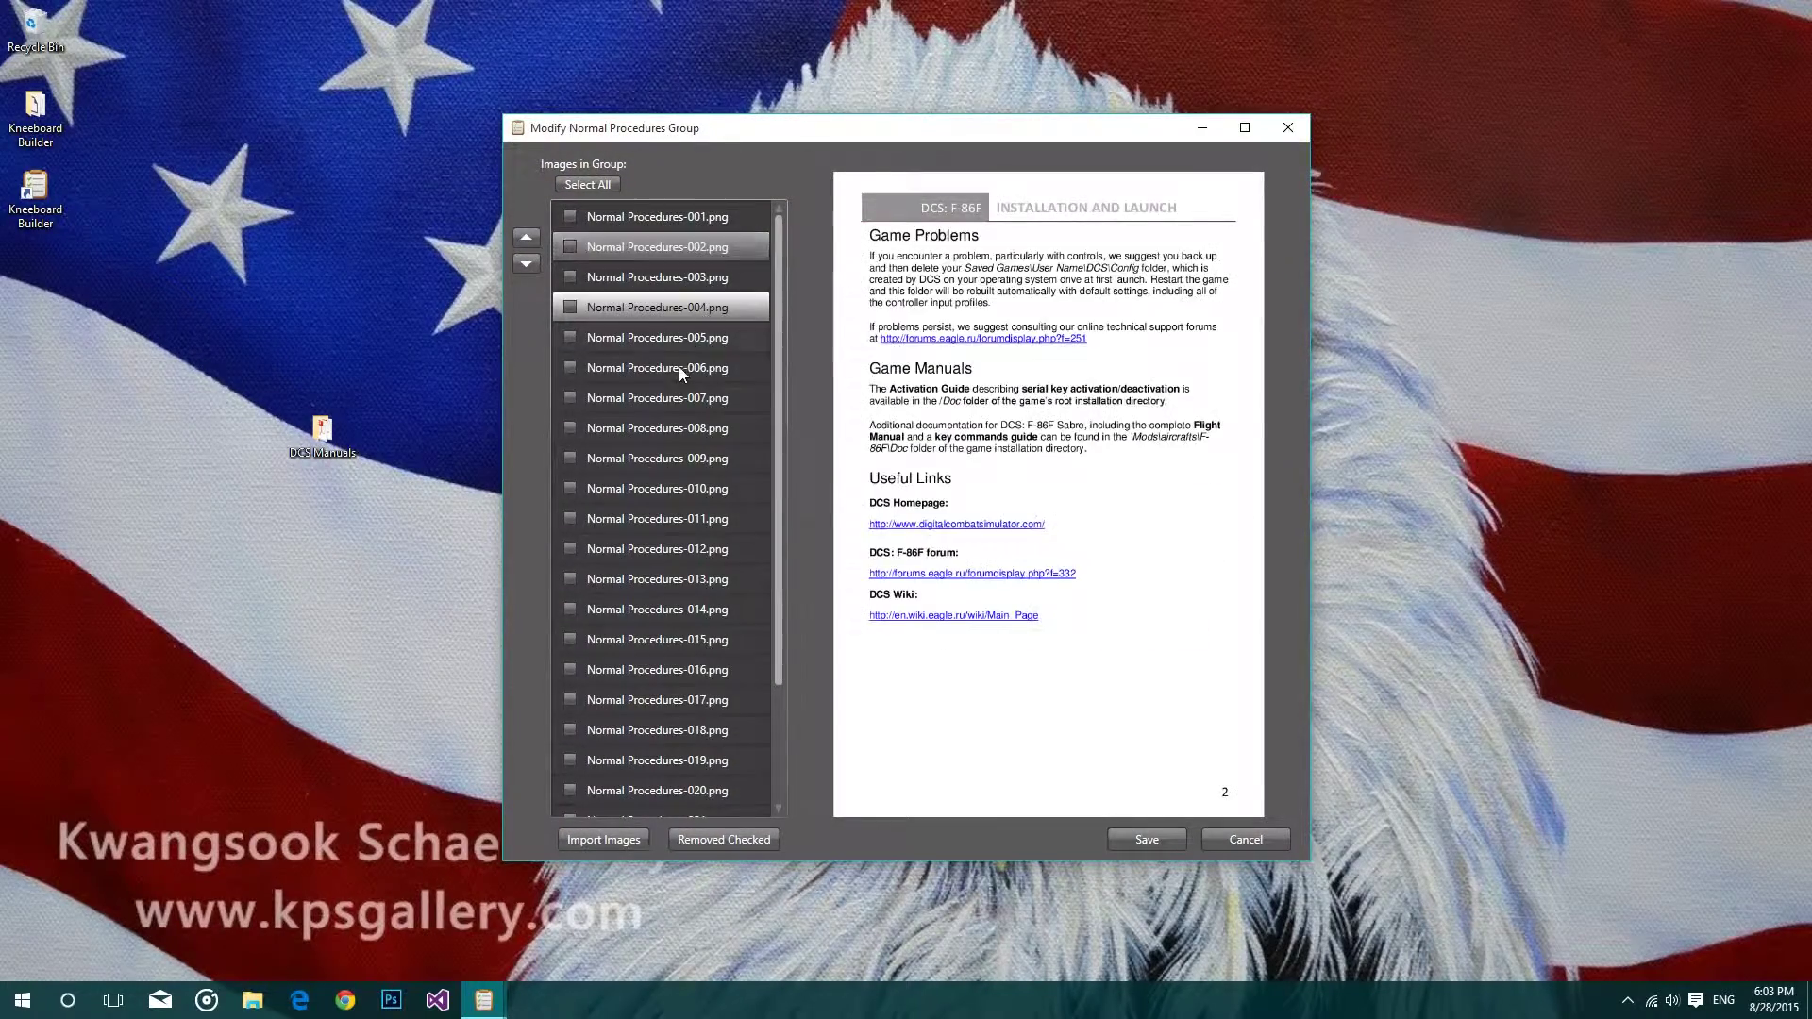
left_click(674, 456)
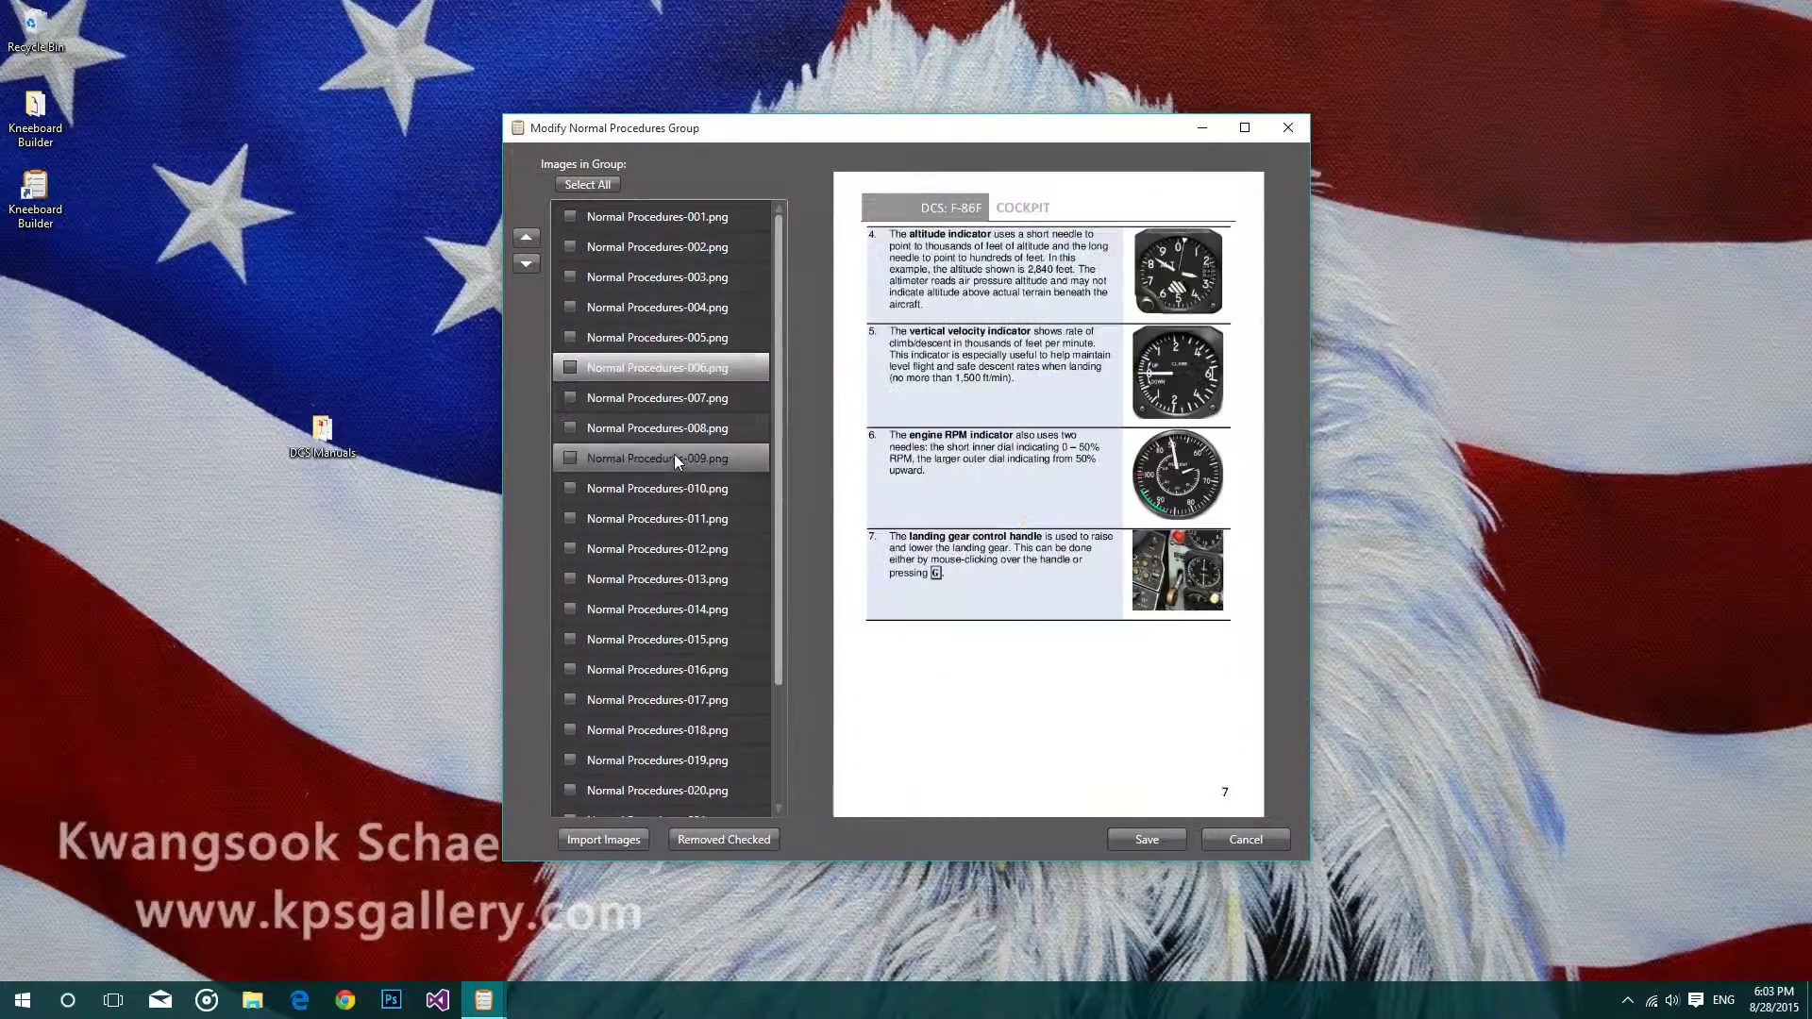
left_click(667, 576)
left_click(667, 611)
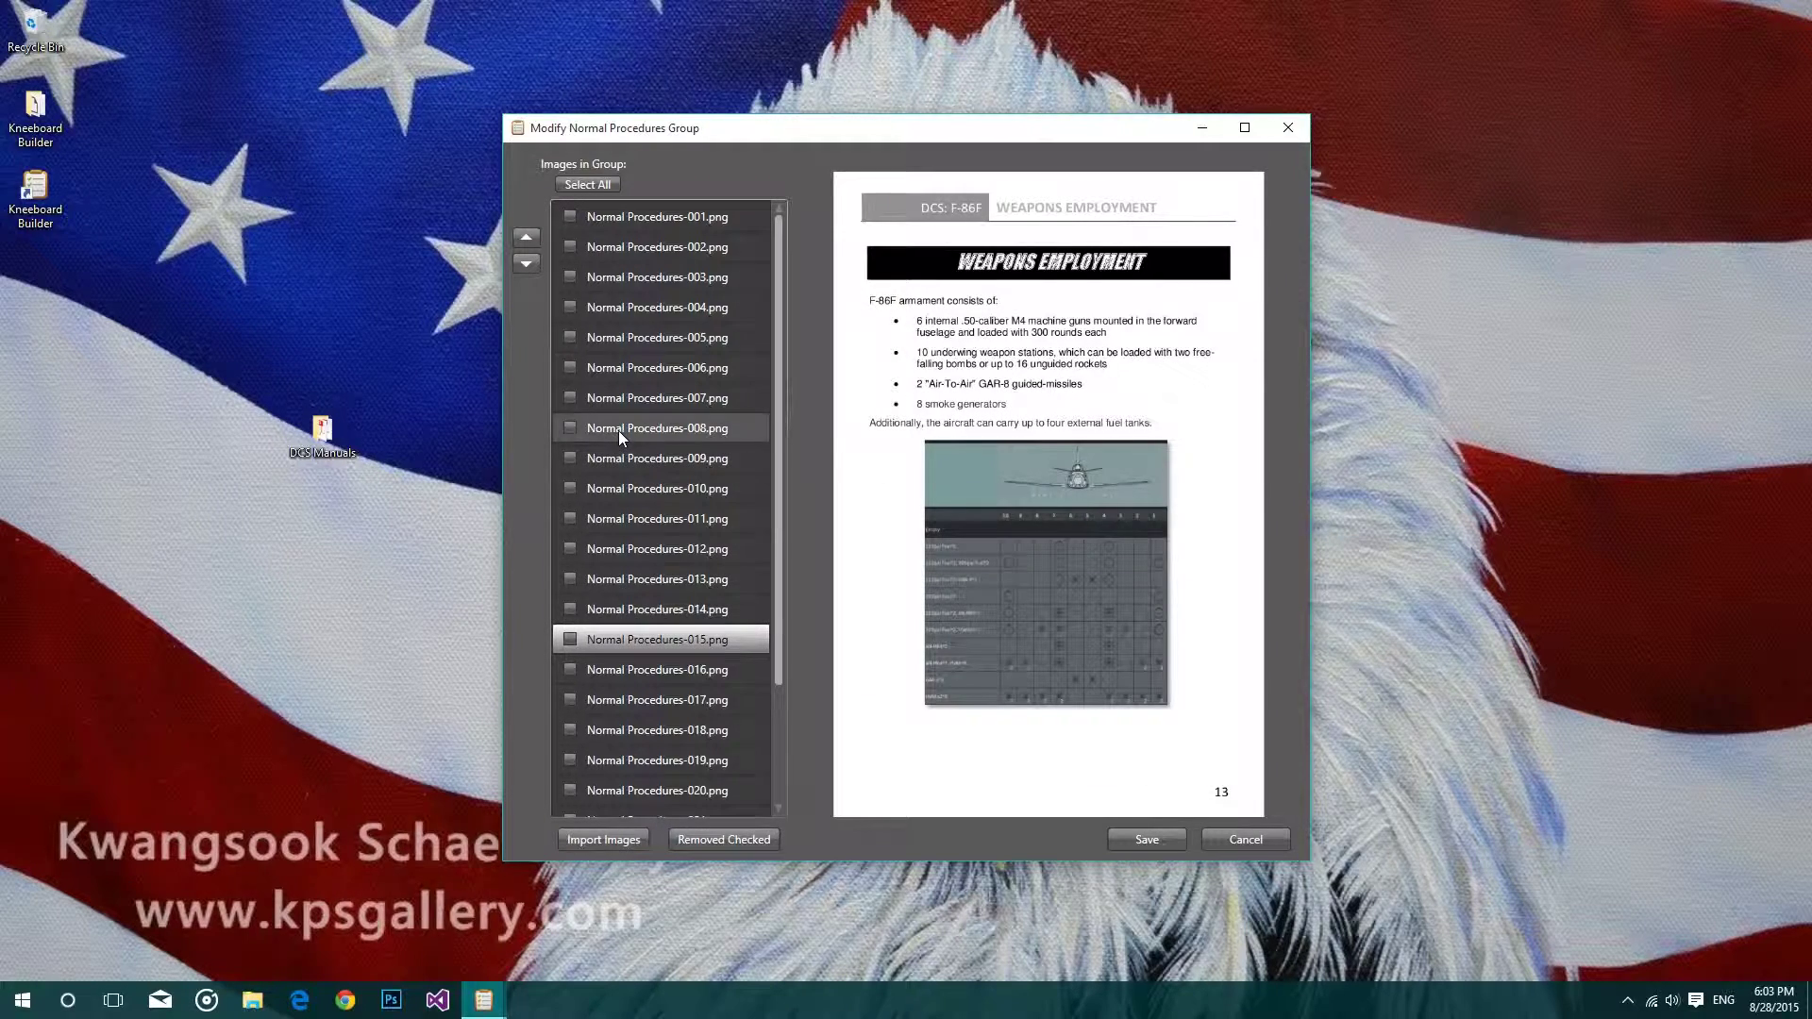
key("Home")
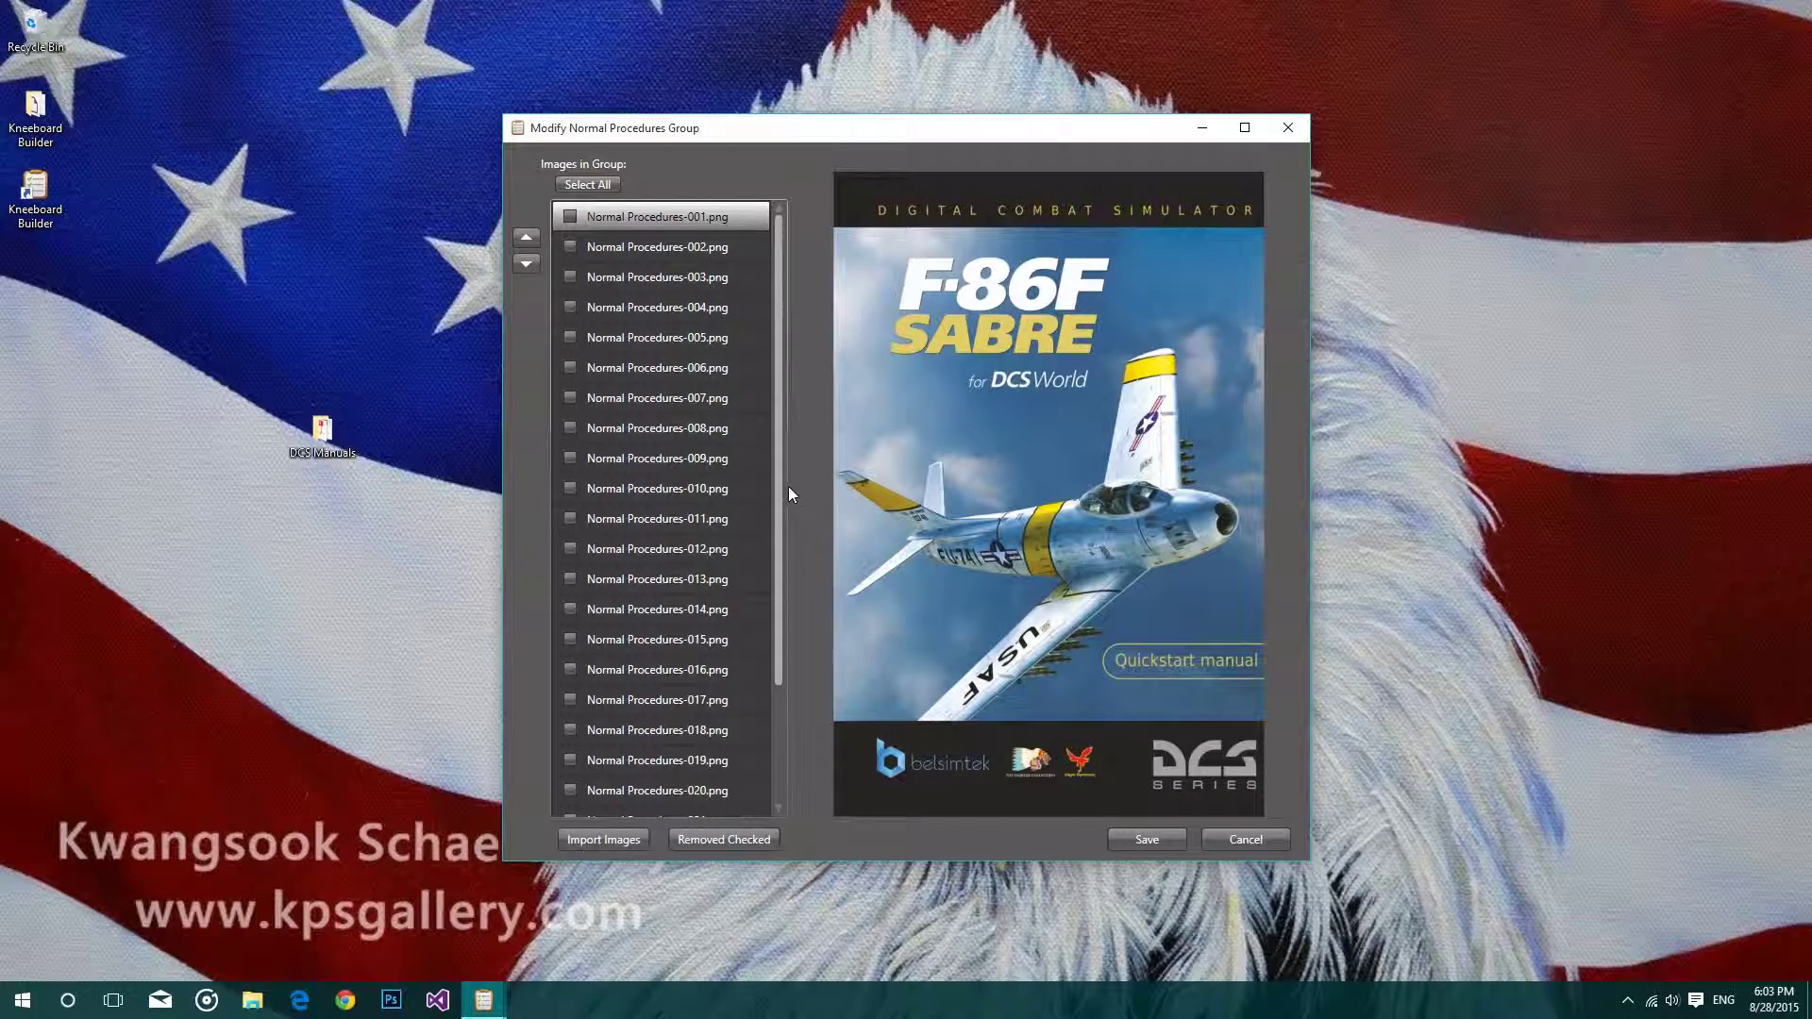
- Check all images for removal, then uncheck Normal Procedures-010 through -014
left_click(594, 185)
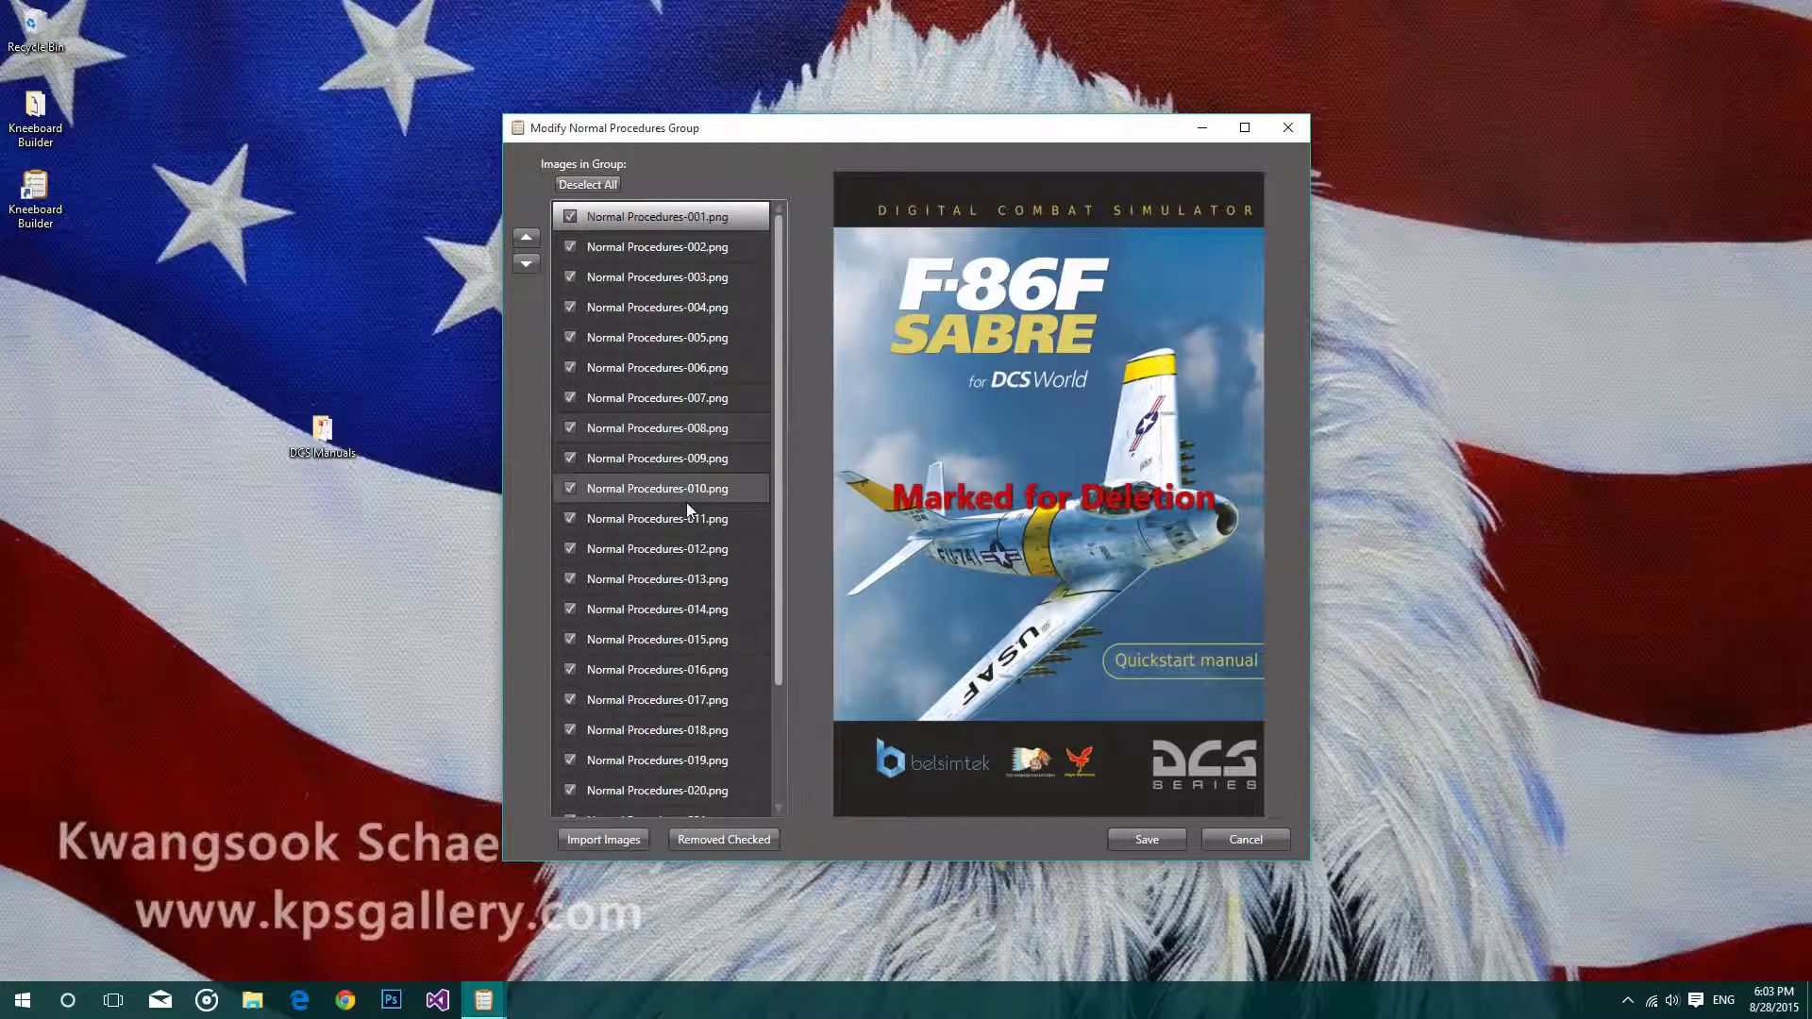
left_click(721, 460)
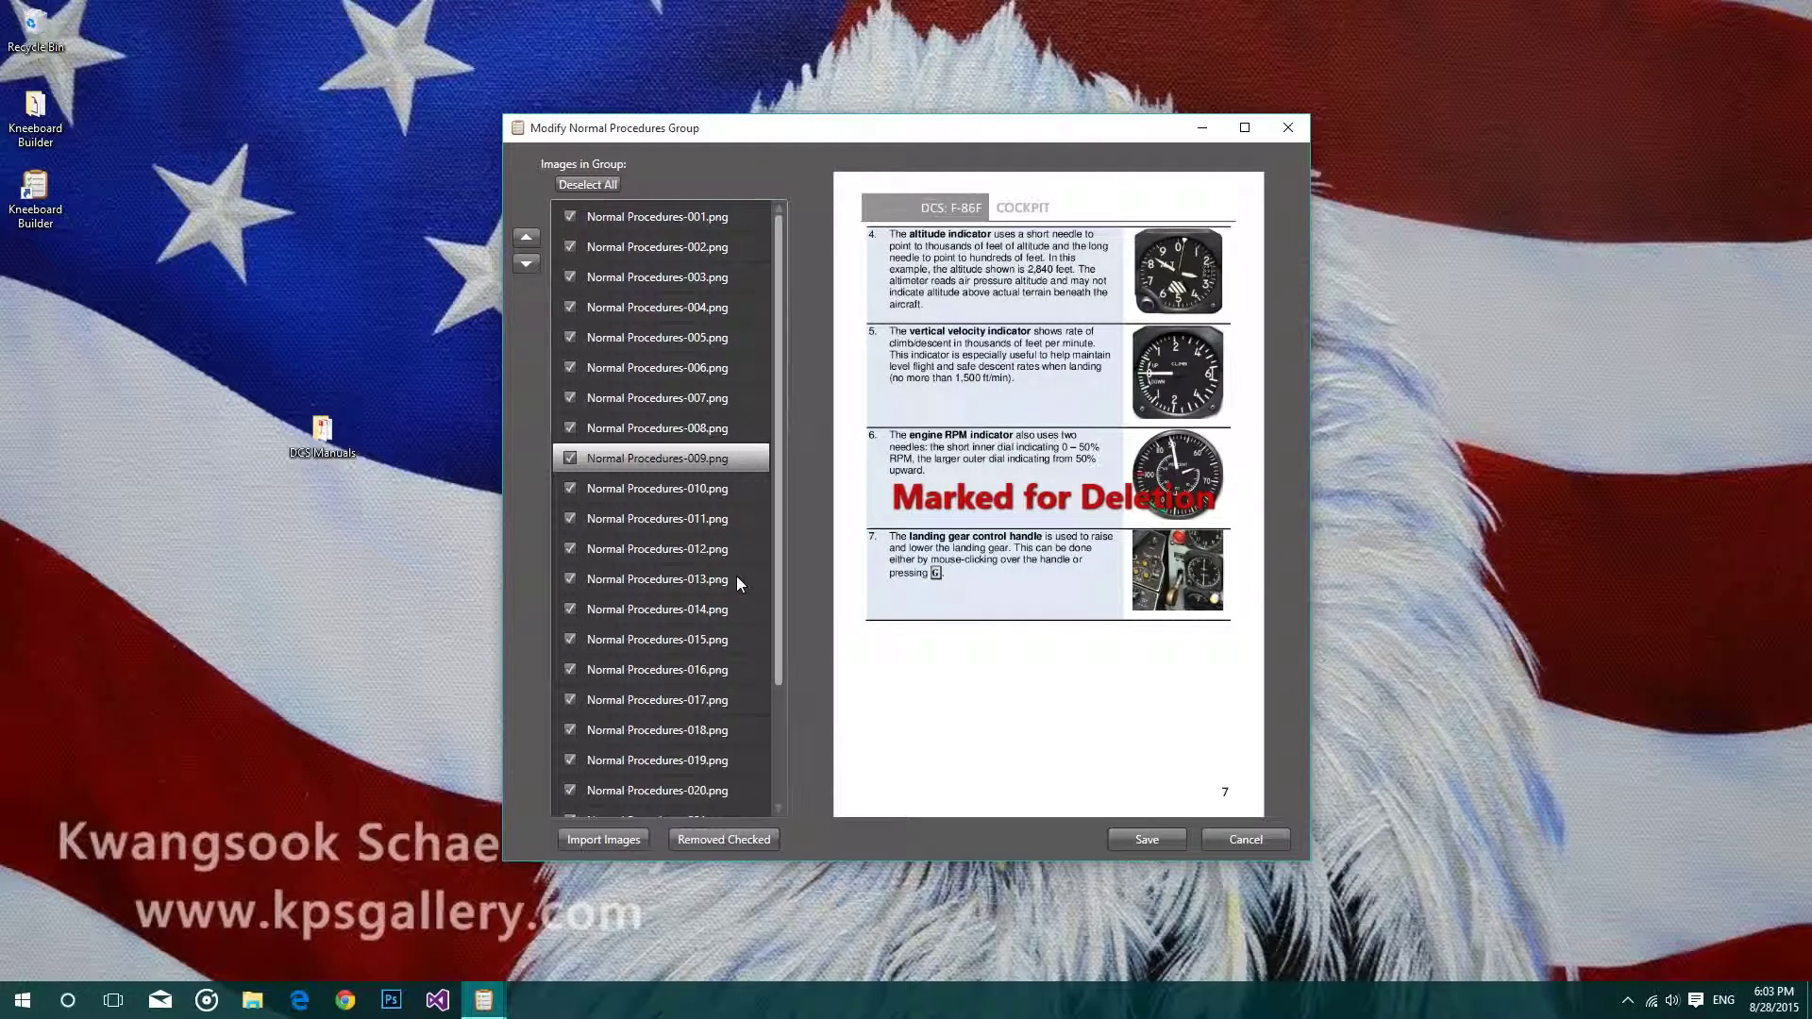
left_click(691, 490)
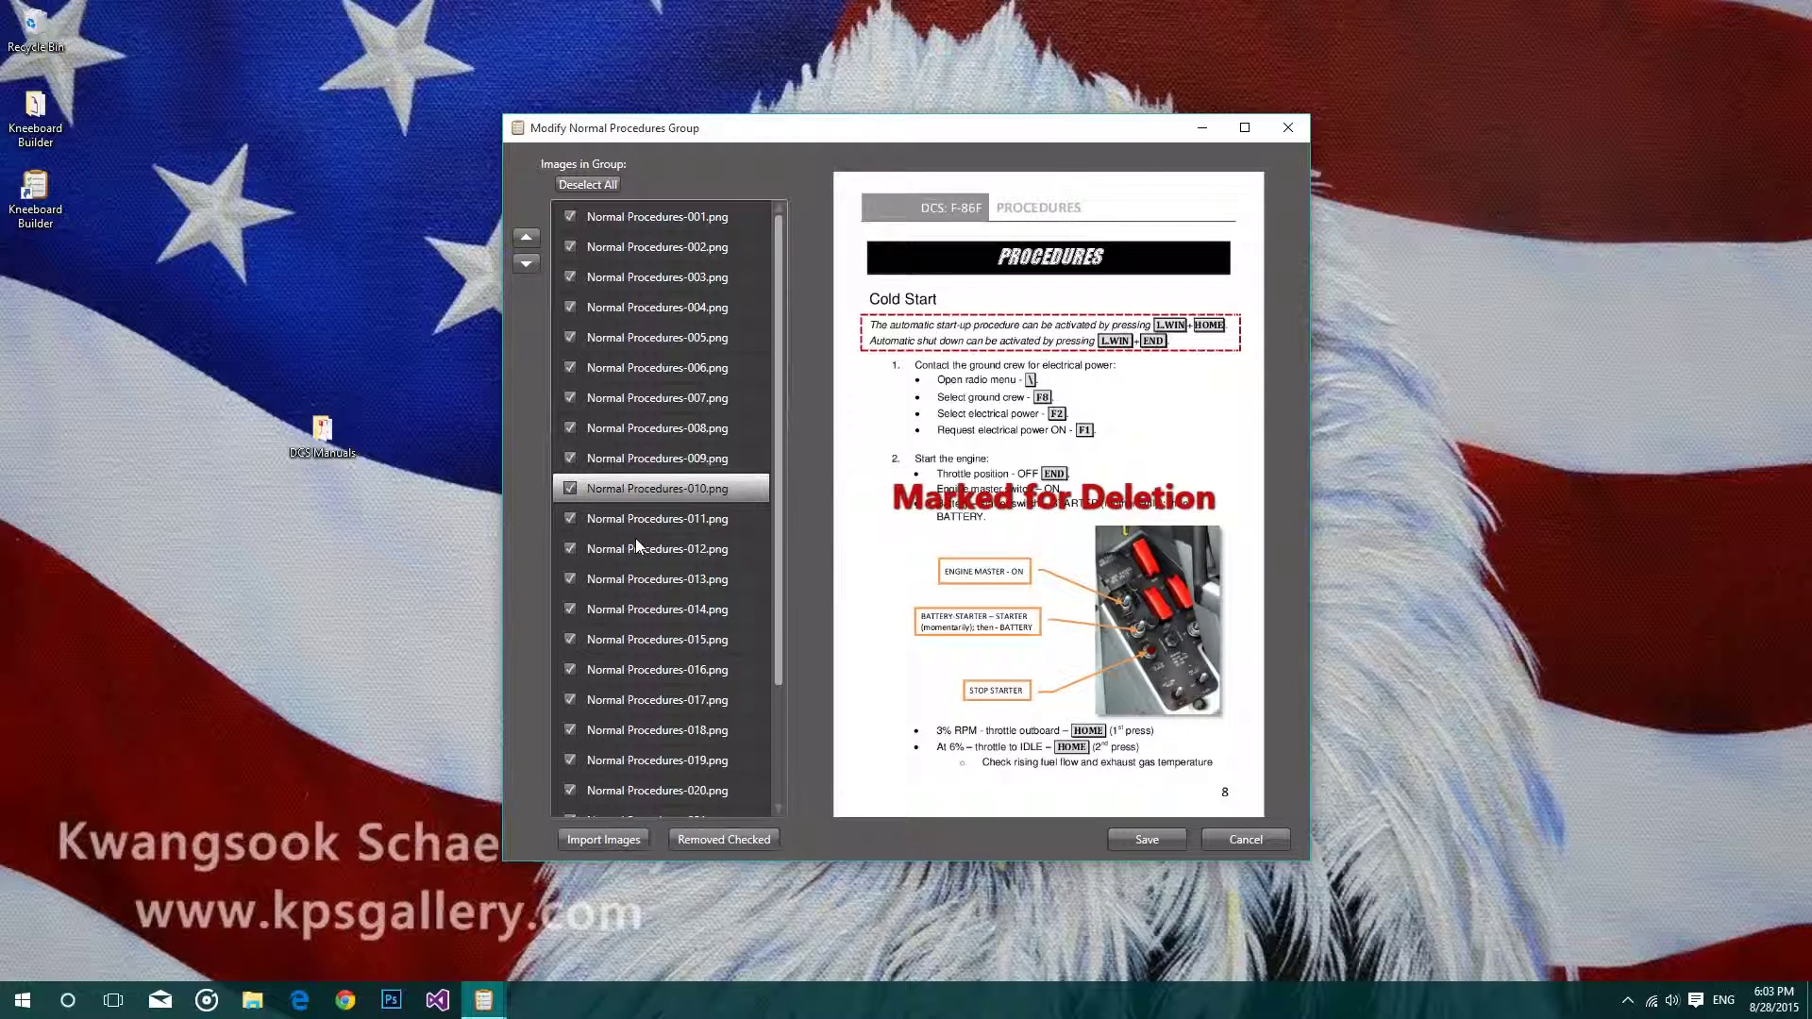
left_click(568, 489)
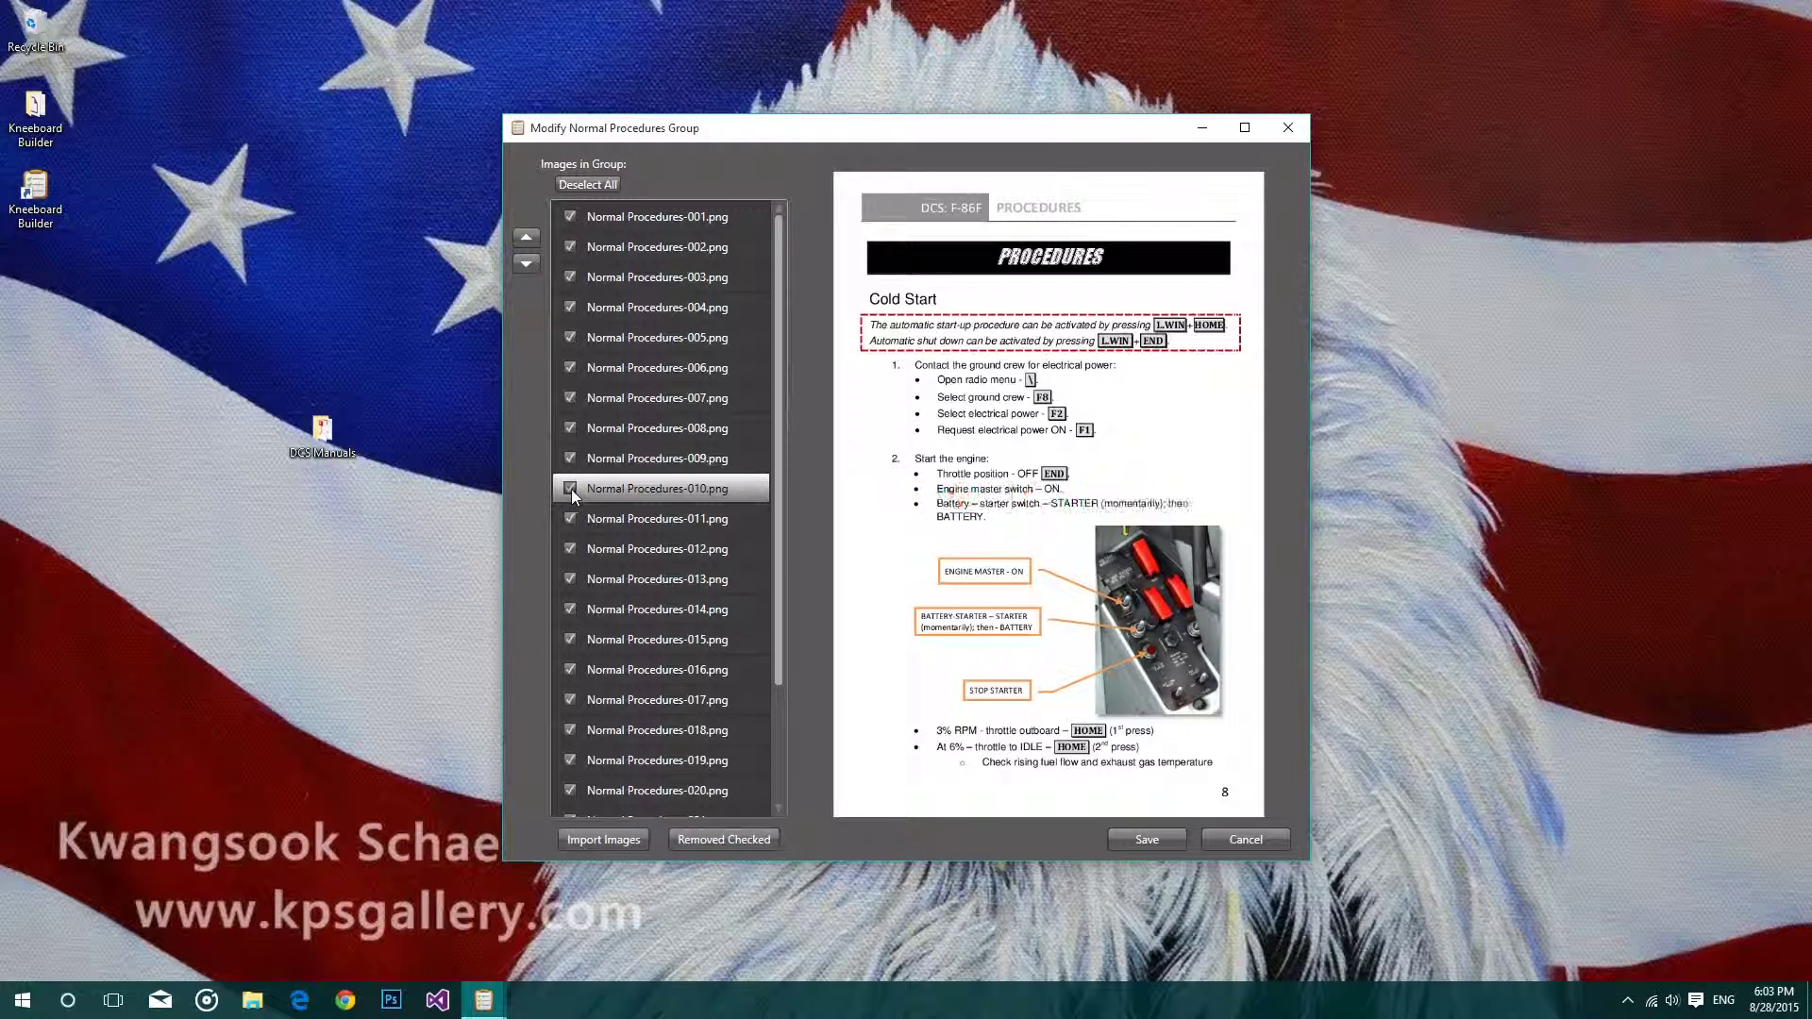
left_click(589, 517)
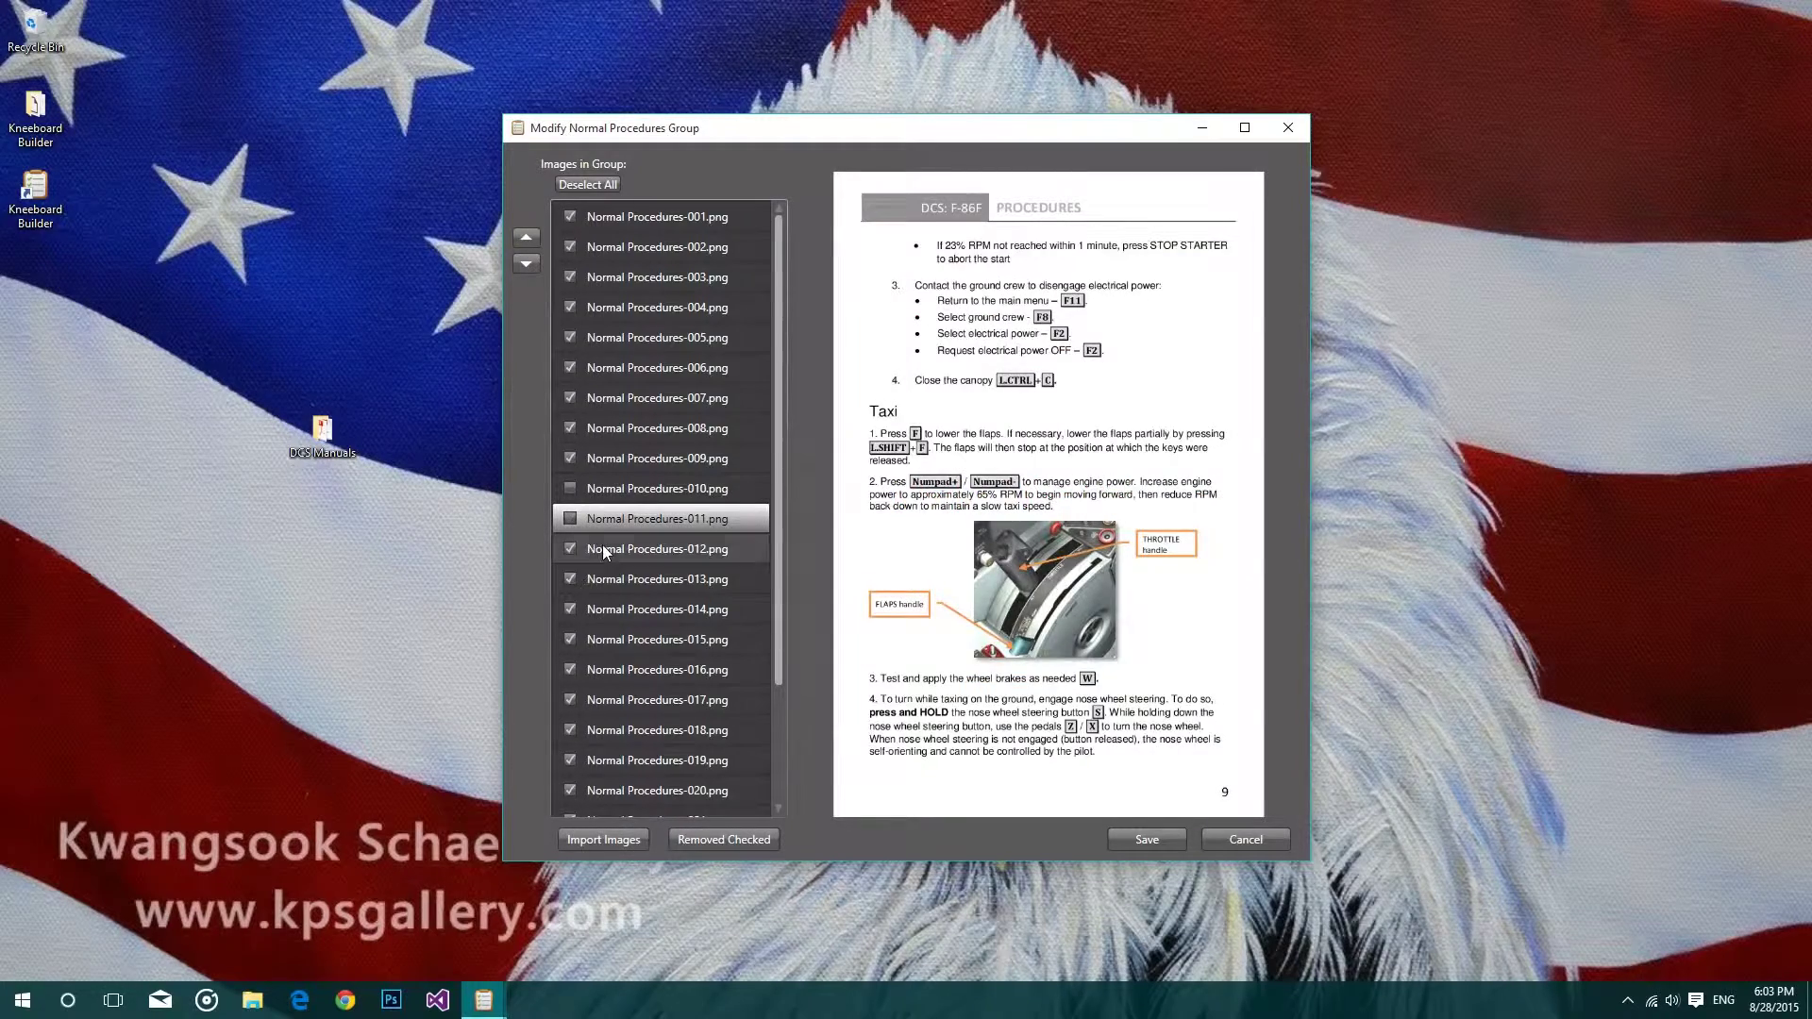
left_click(602, 548)
left_click(599, 581)
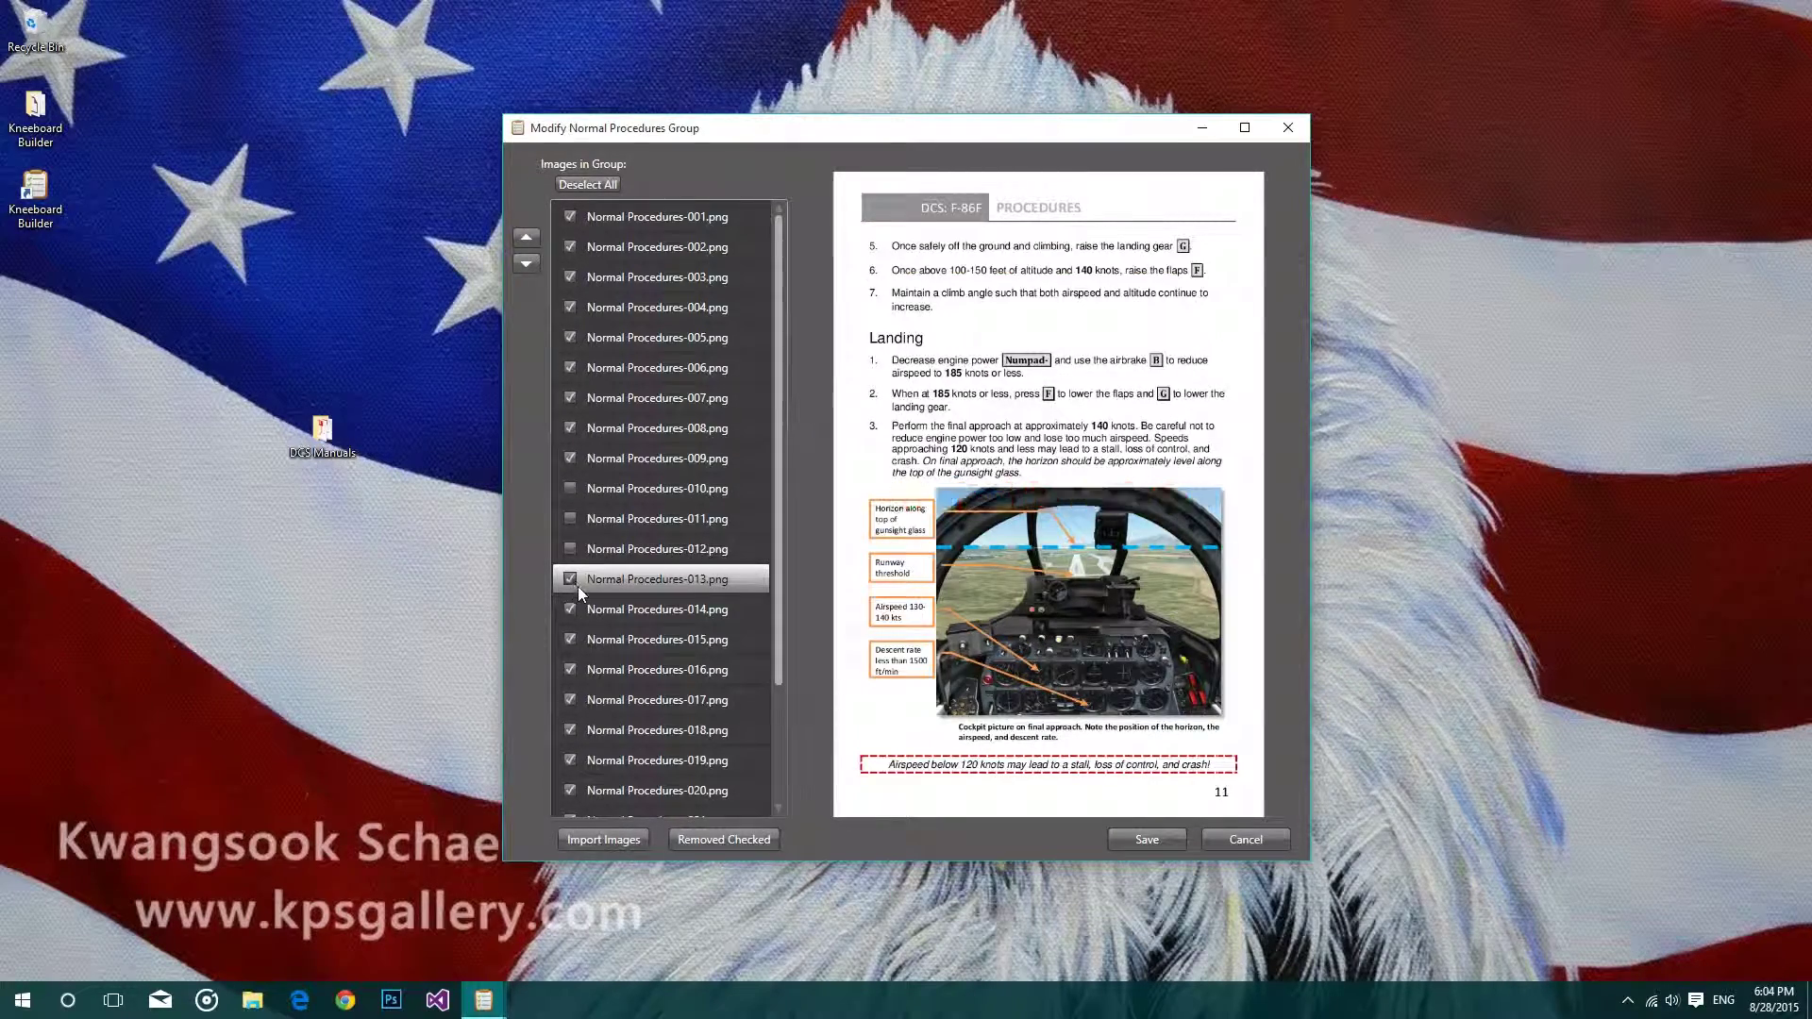
left_click(572, 580)
left_click(613, 613)
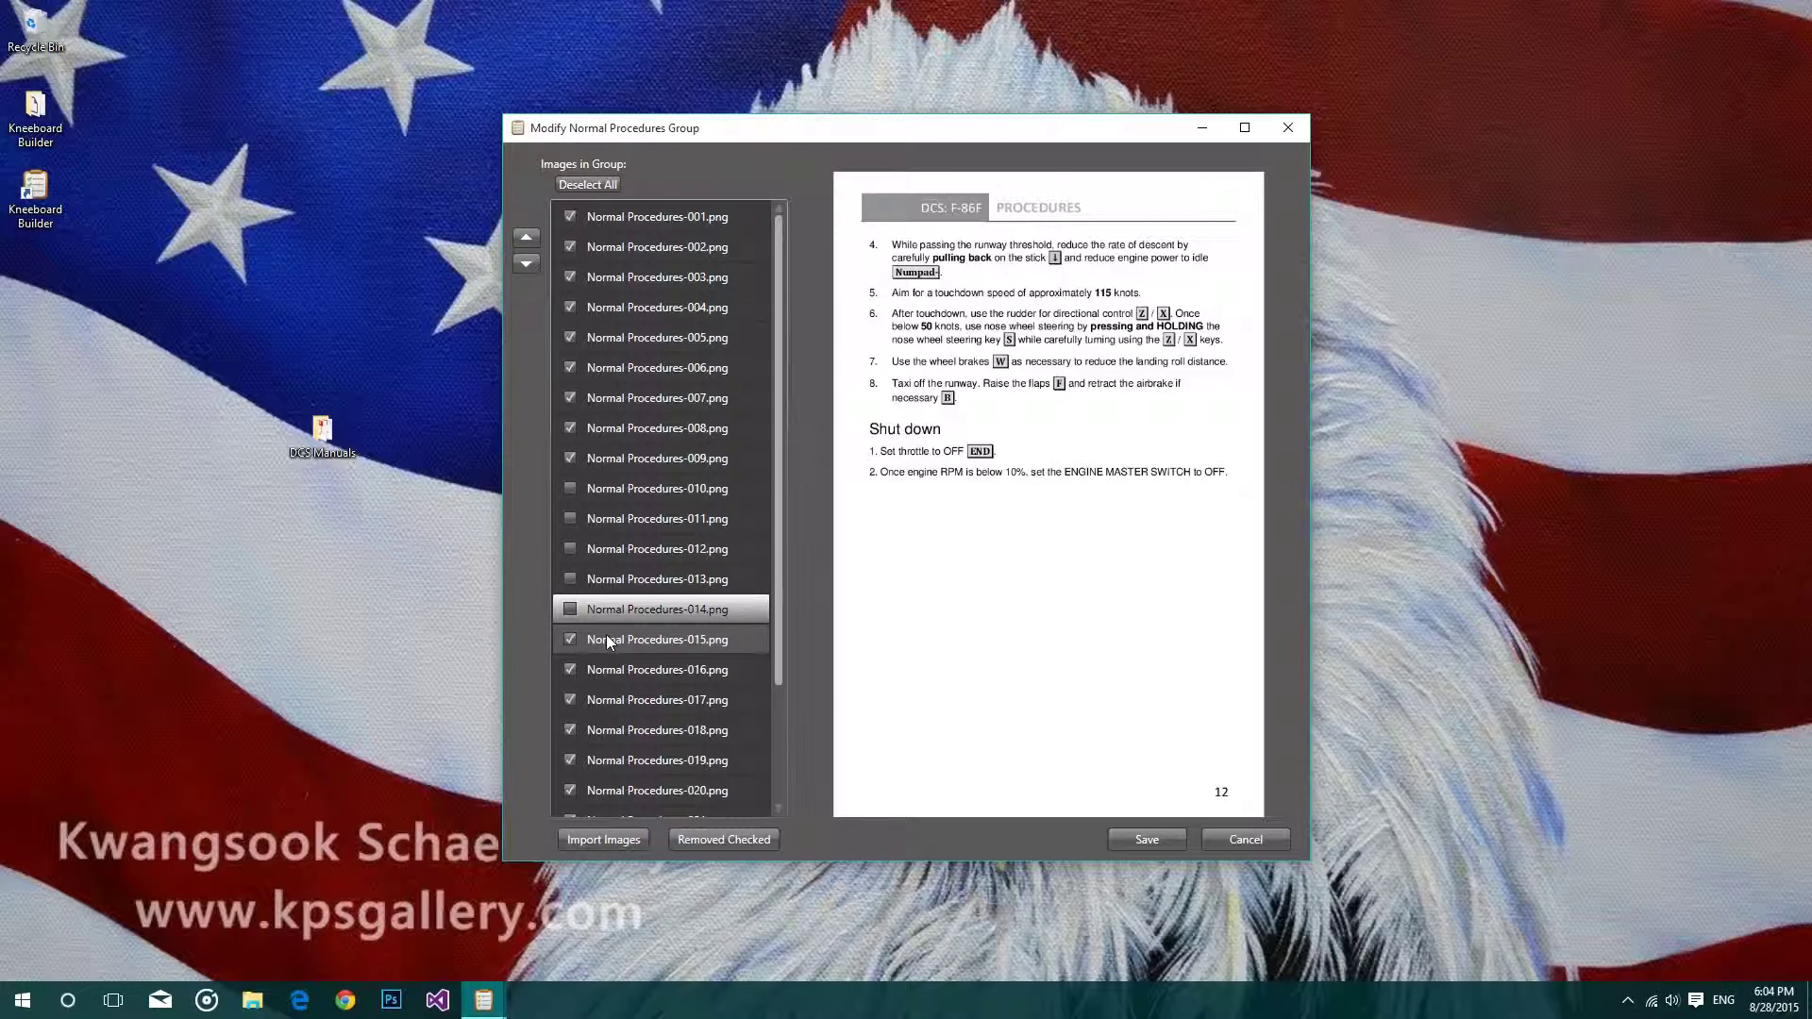
left_click(606, 634)
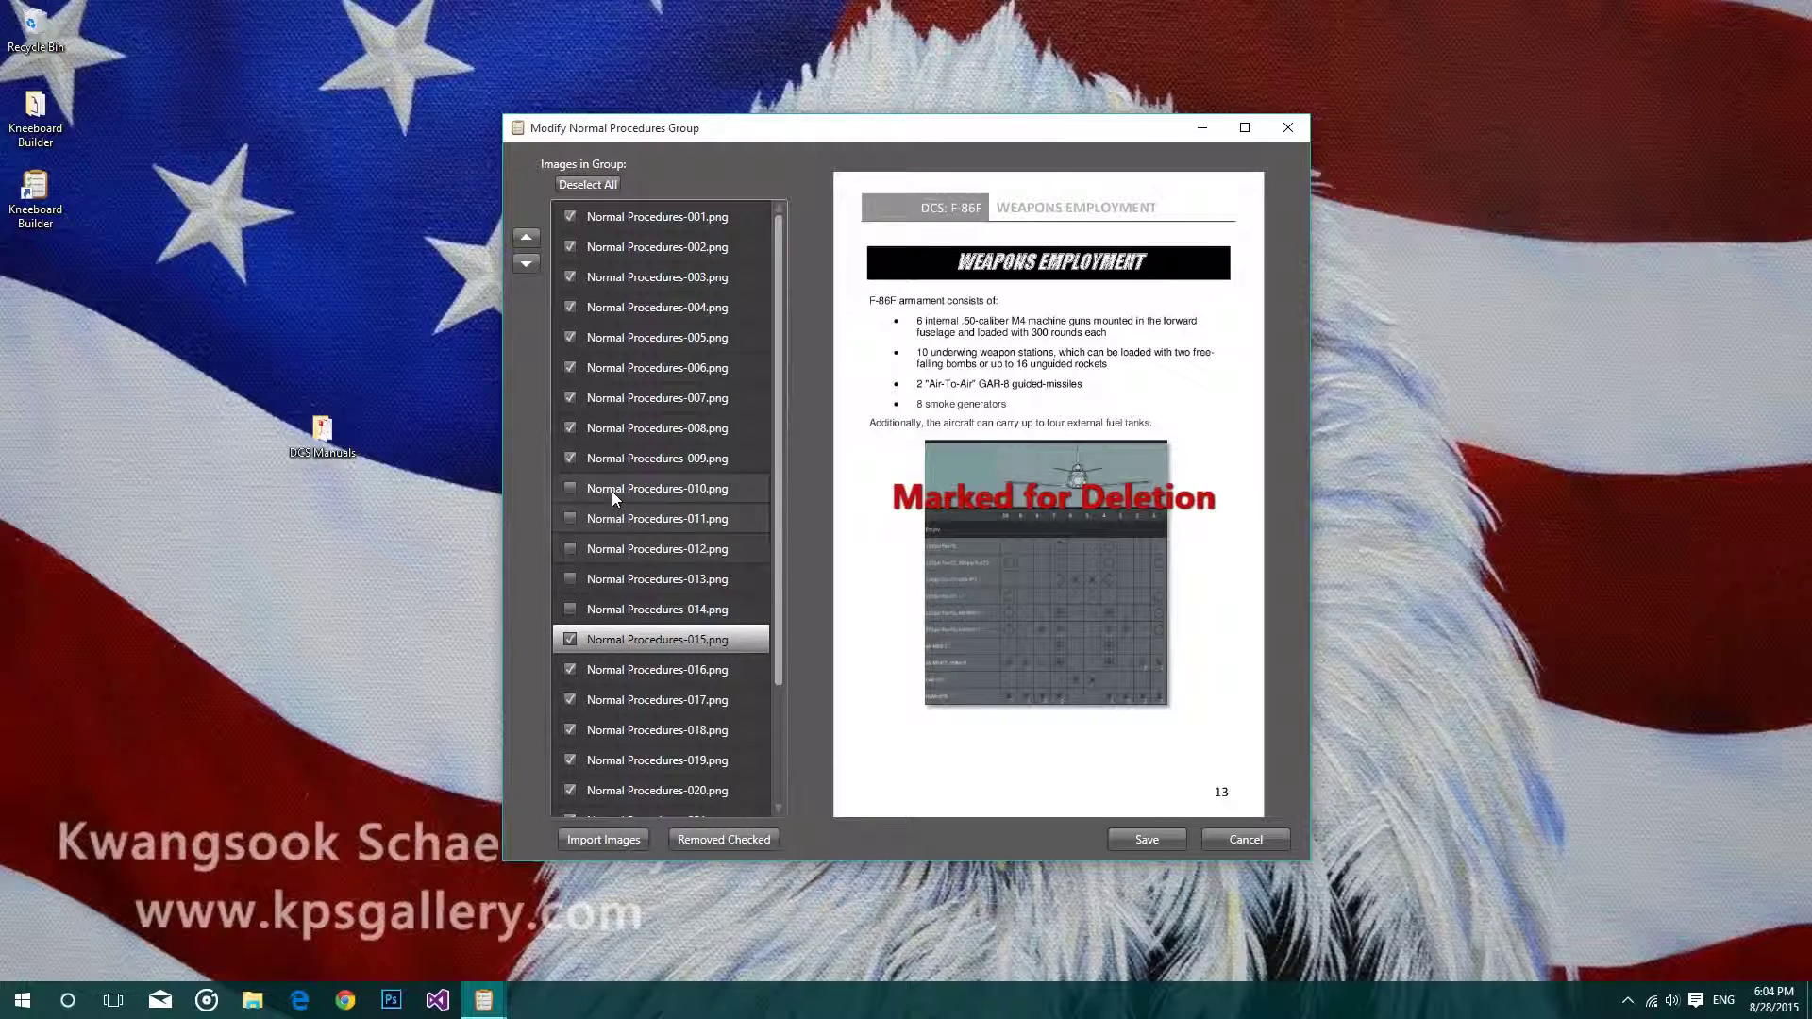
- Remove the checked images and preview the remaining pages
left_click(713, 842)
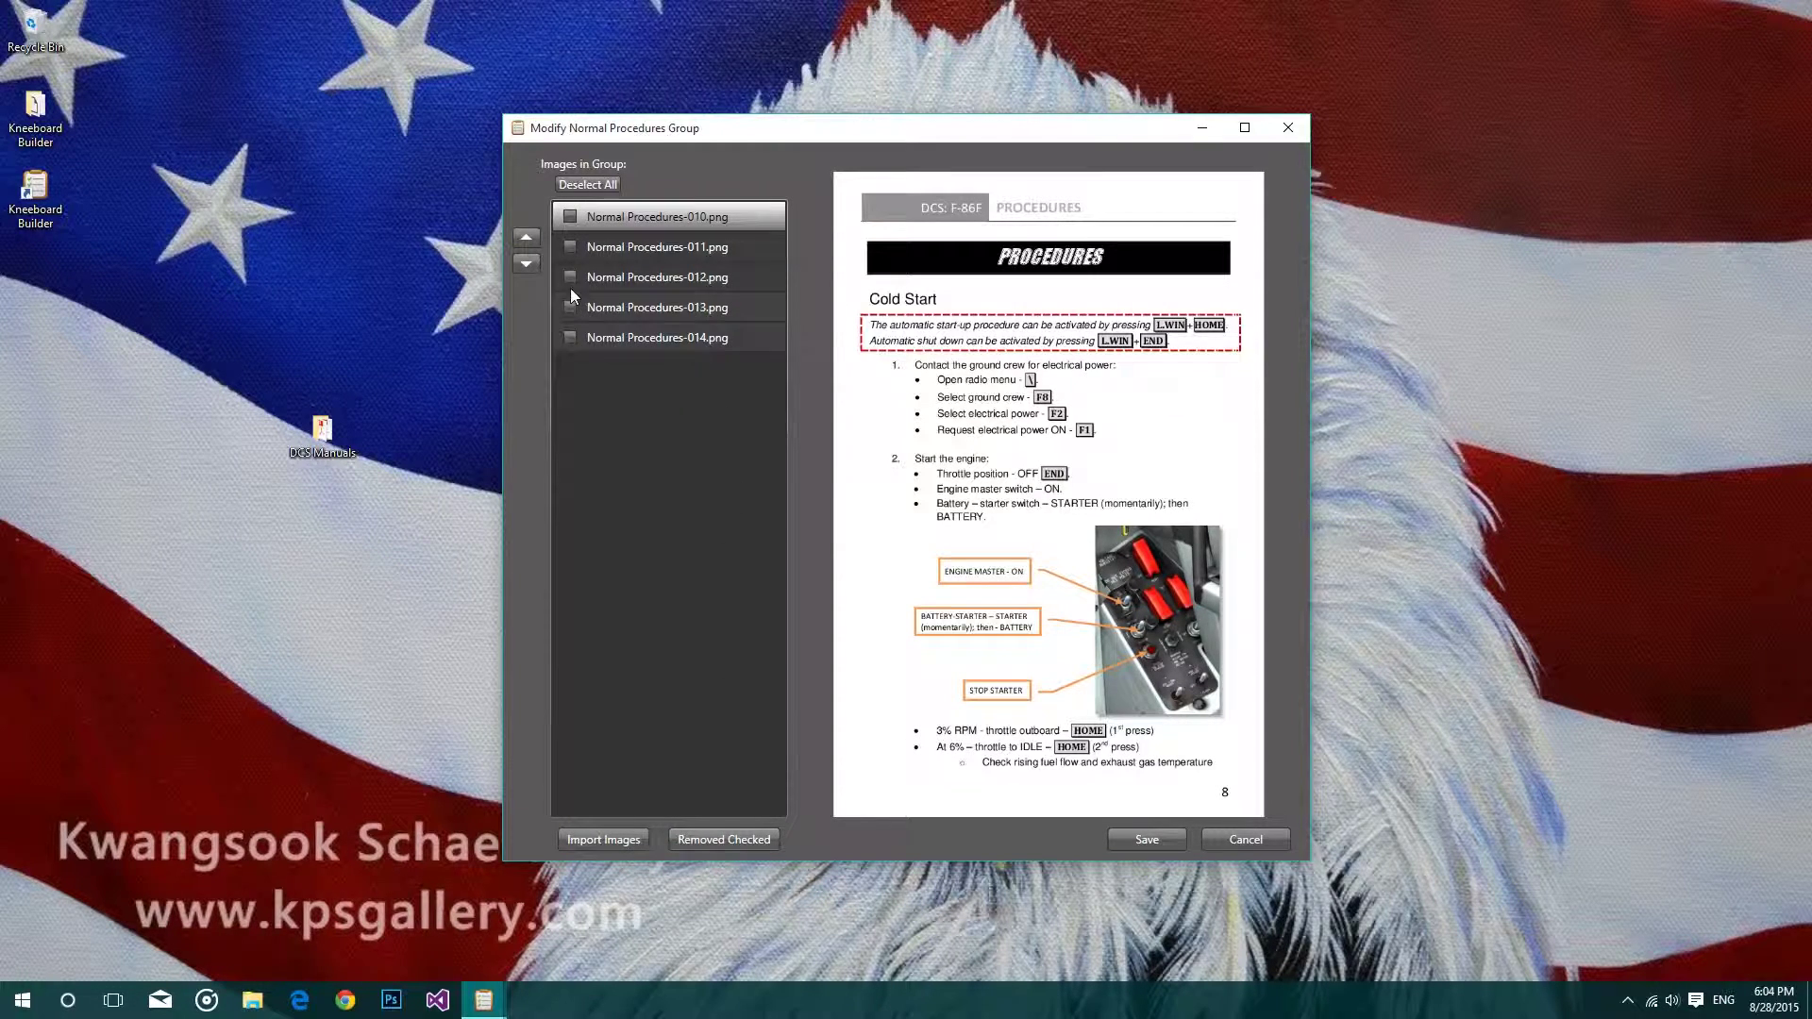
left_click(669, 251)
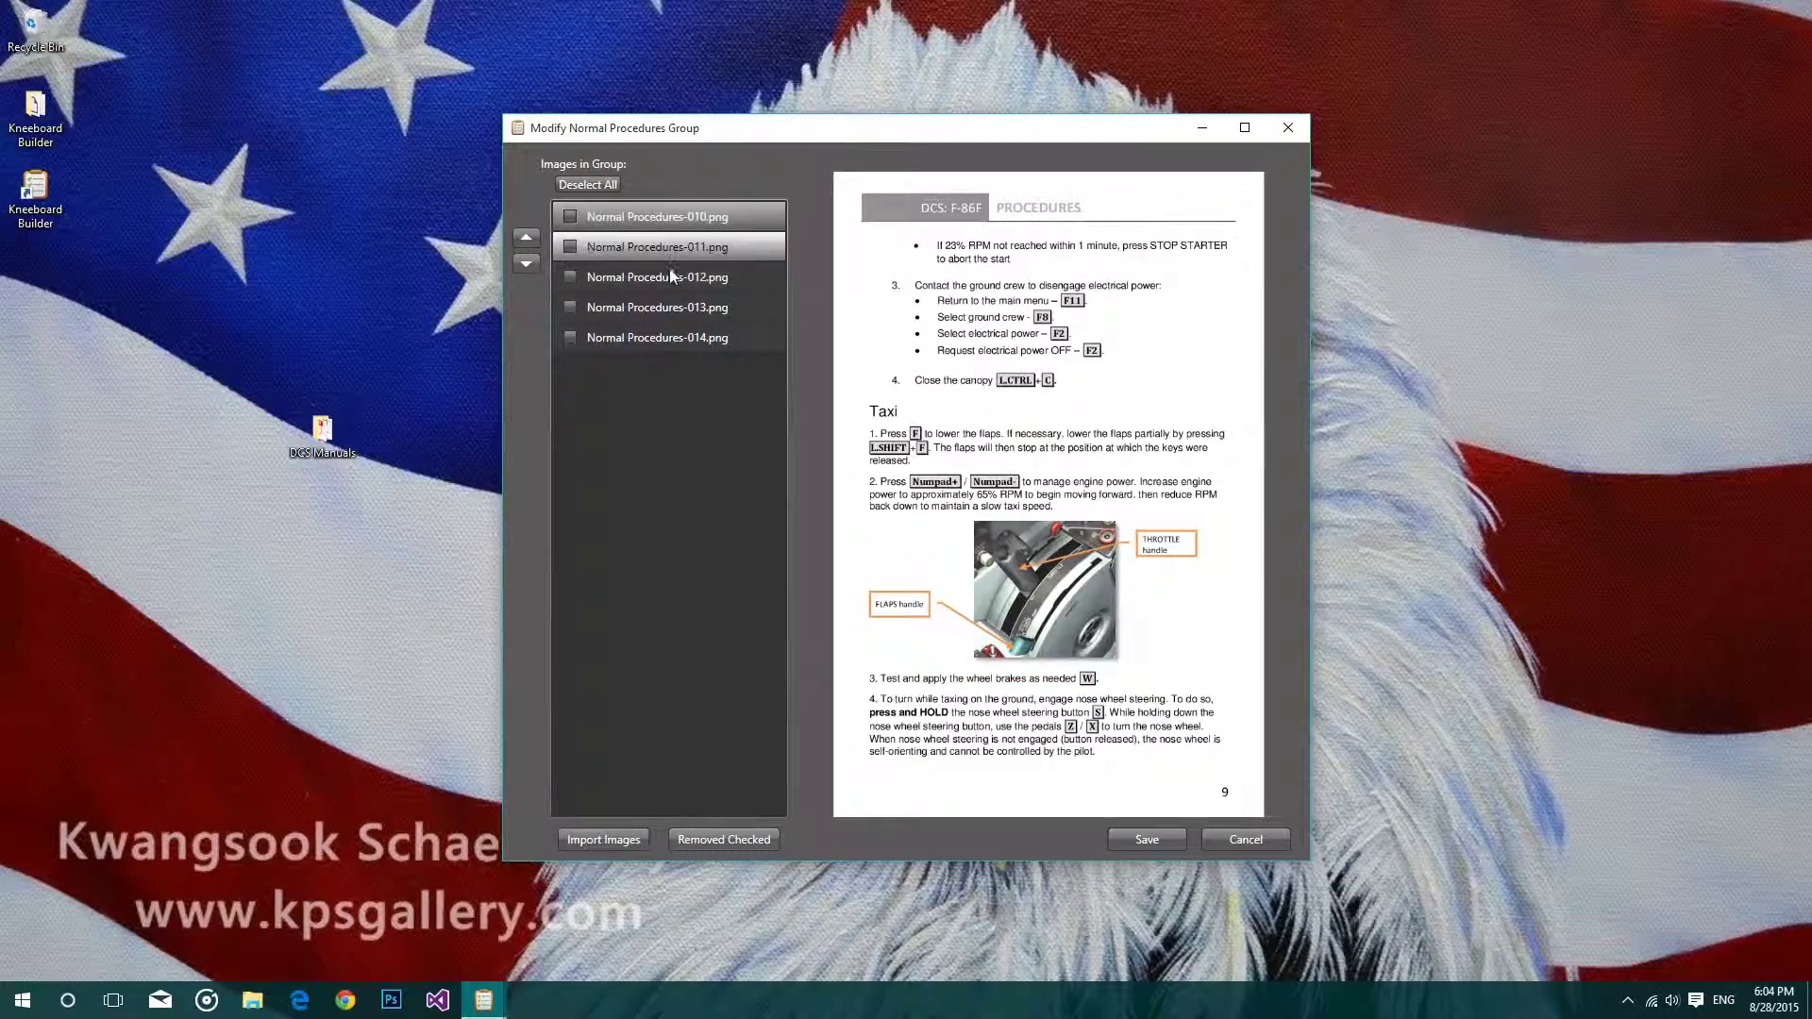
left_click(663, 306)
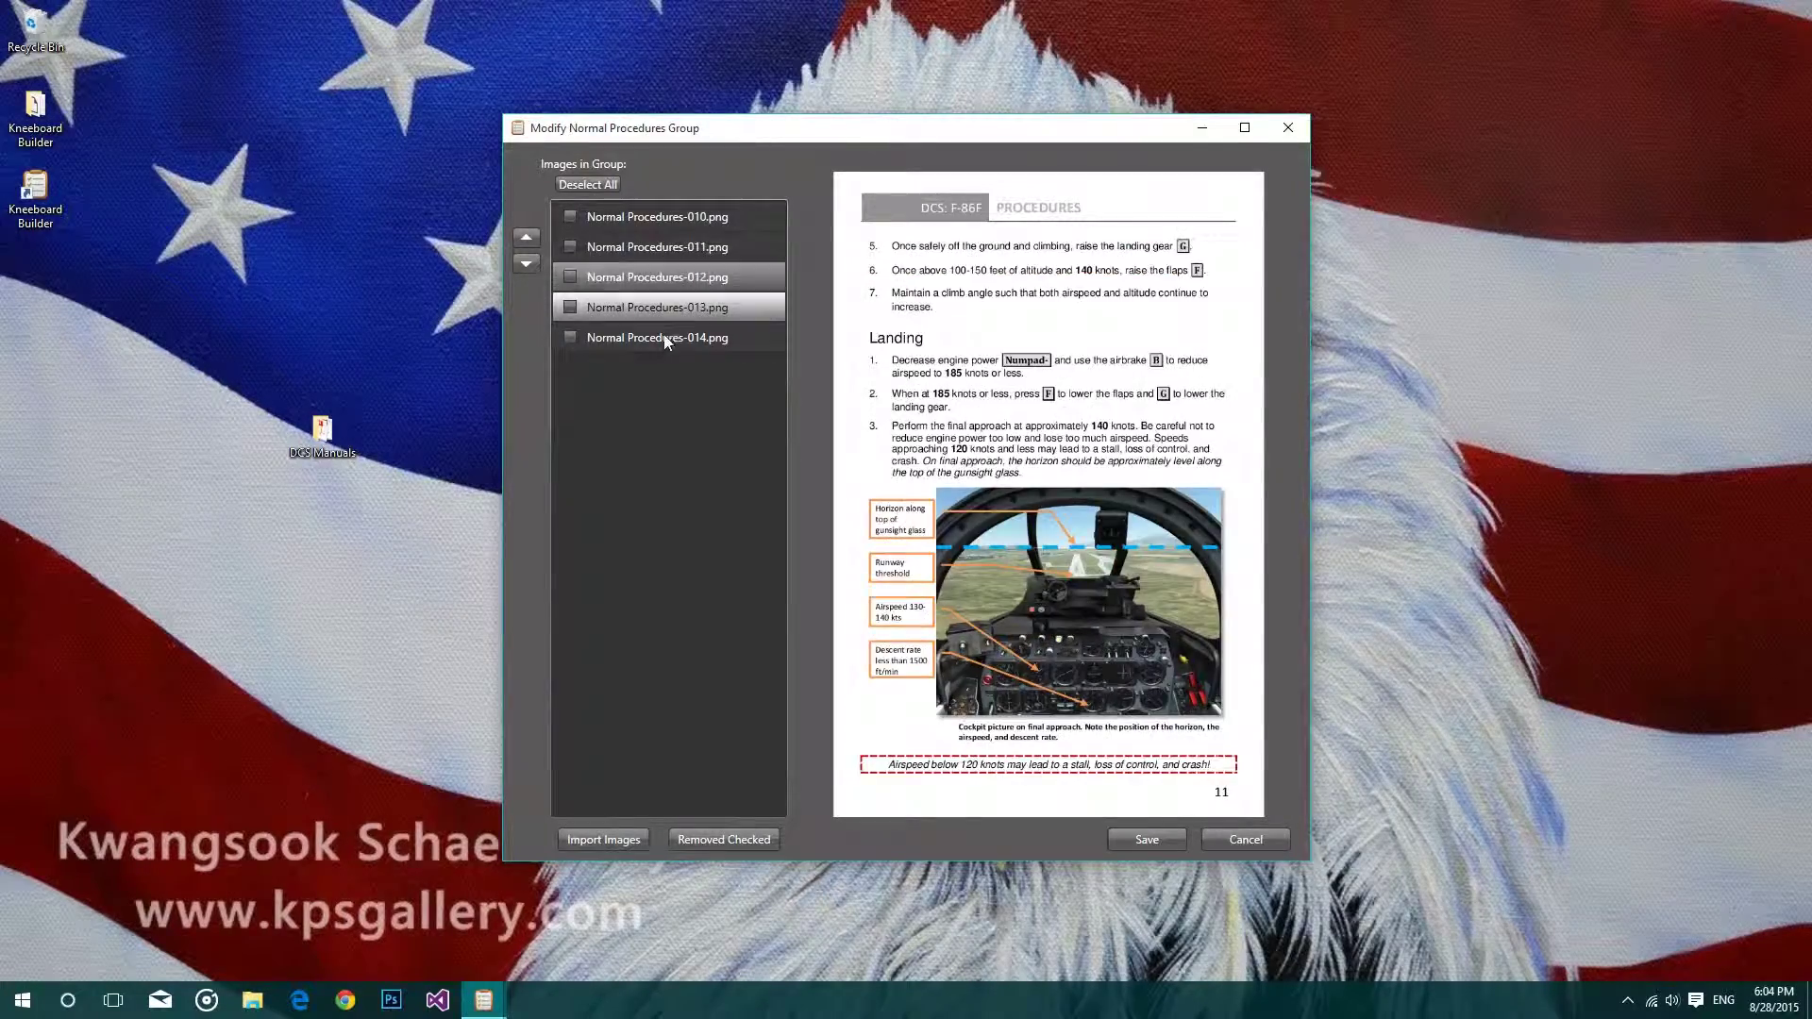
left_click(670, 245)
left_click(674, 220)
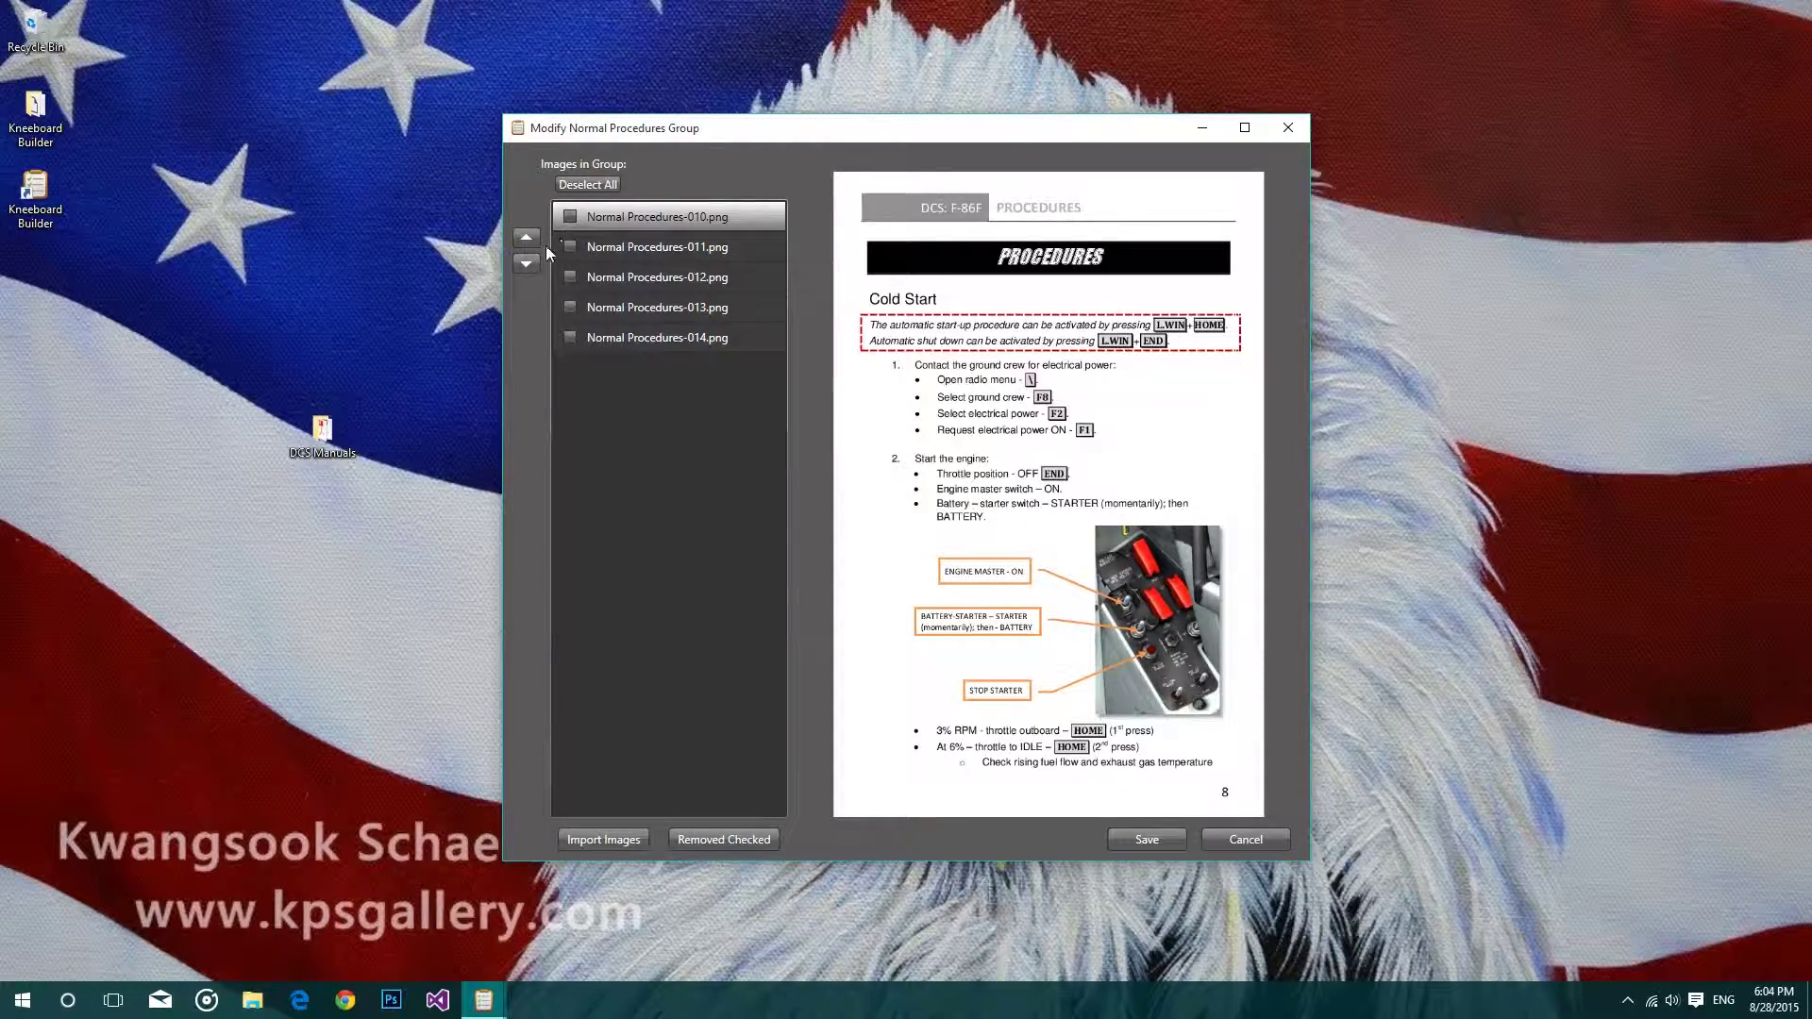
- Test reordering by moving image 010 down, then back to the top
left_click(523, 265)
left_click(525, 265)
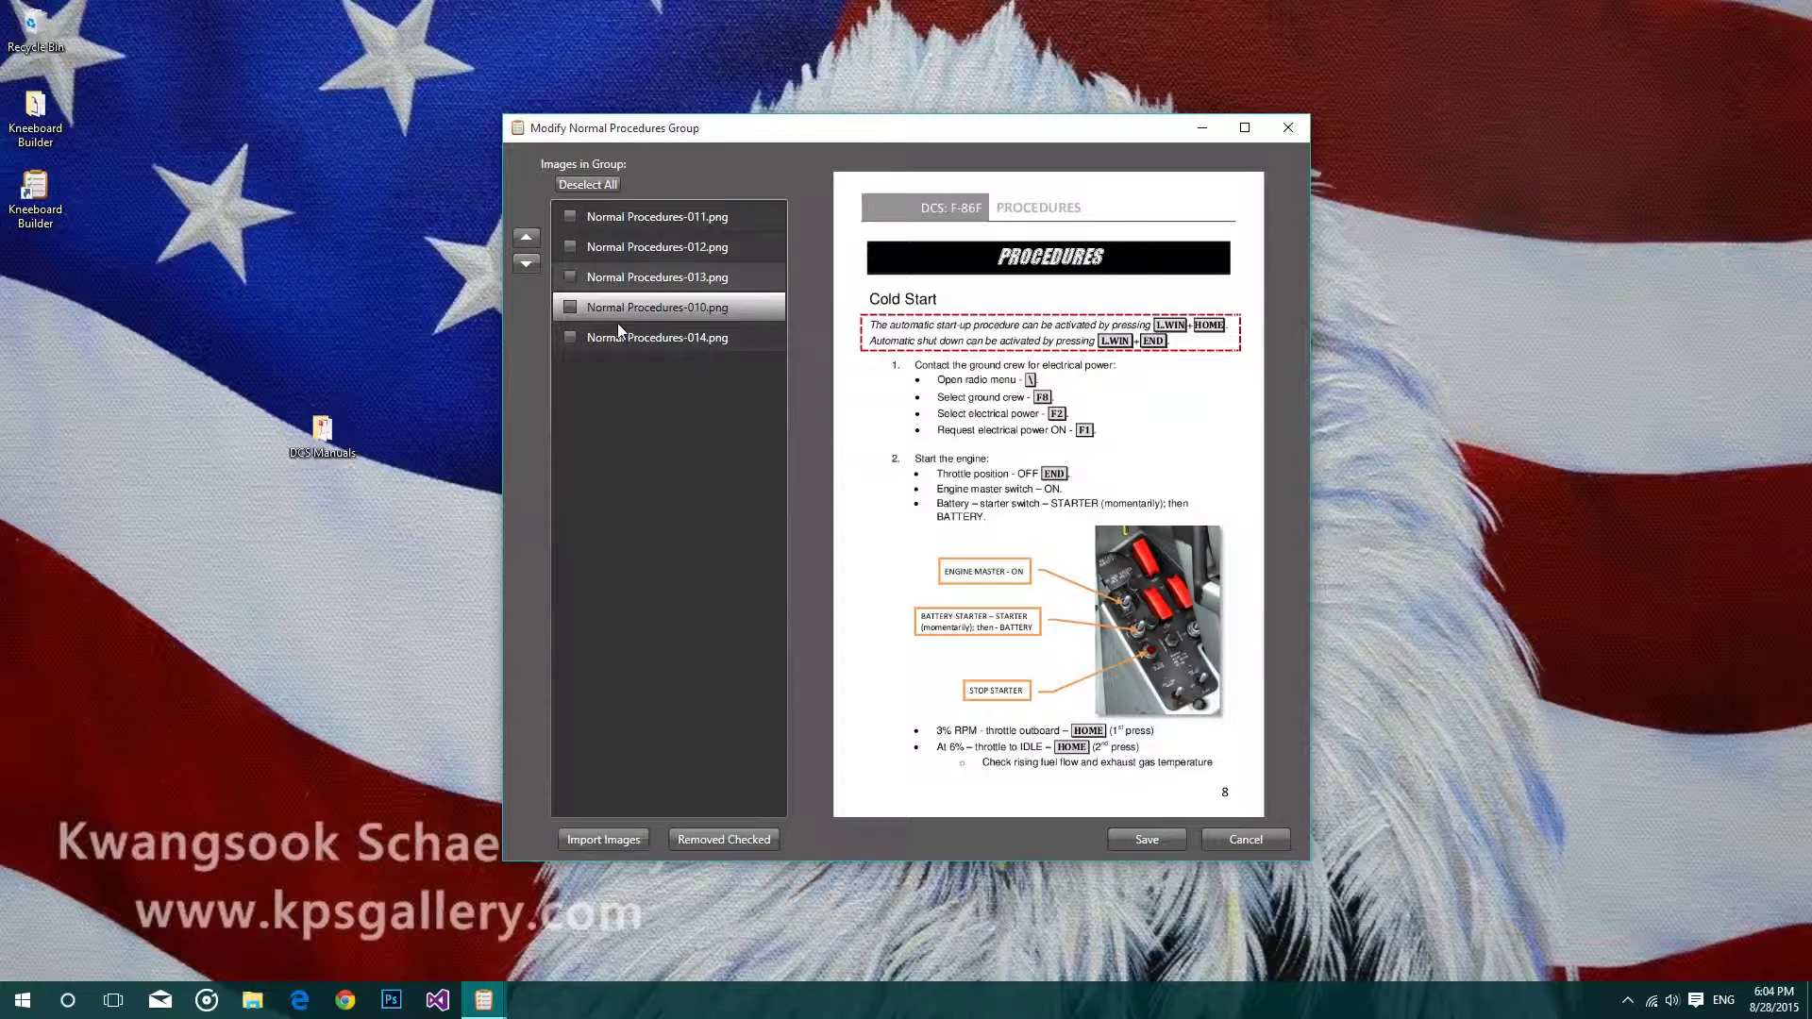
left_click(537, 235)
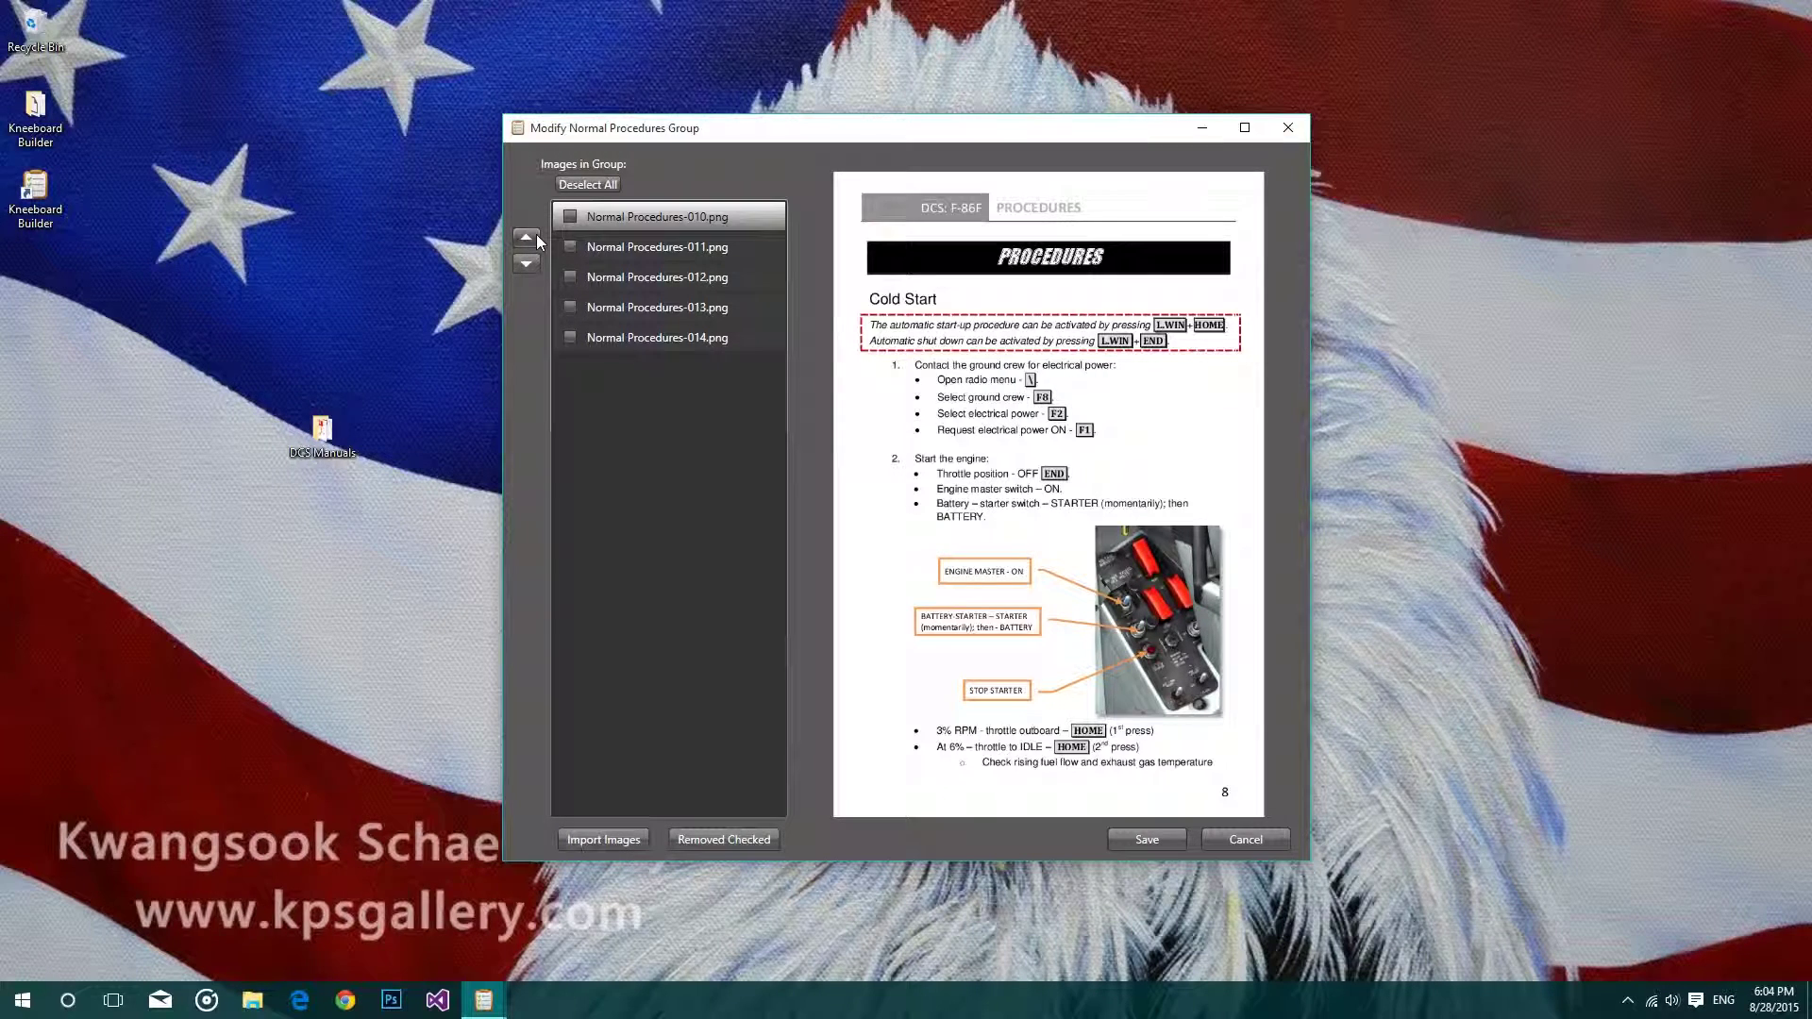
- Save Normal Procedures, reopen it to check the Taxi and Landing pages, then close
left_click(1152, 844)
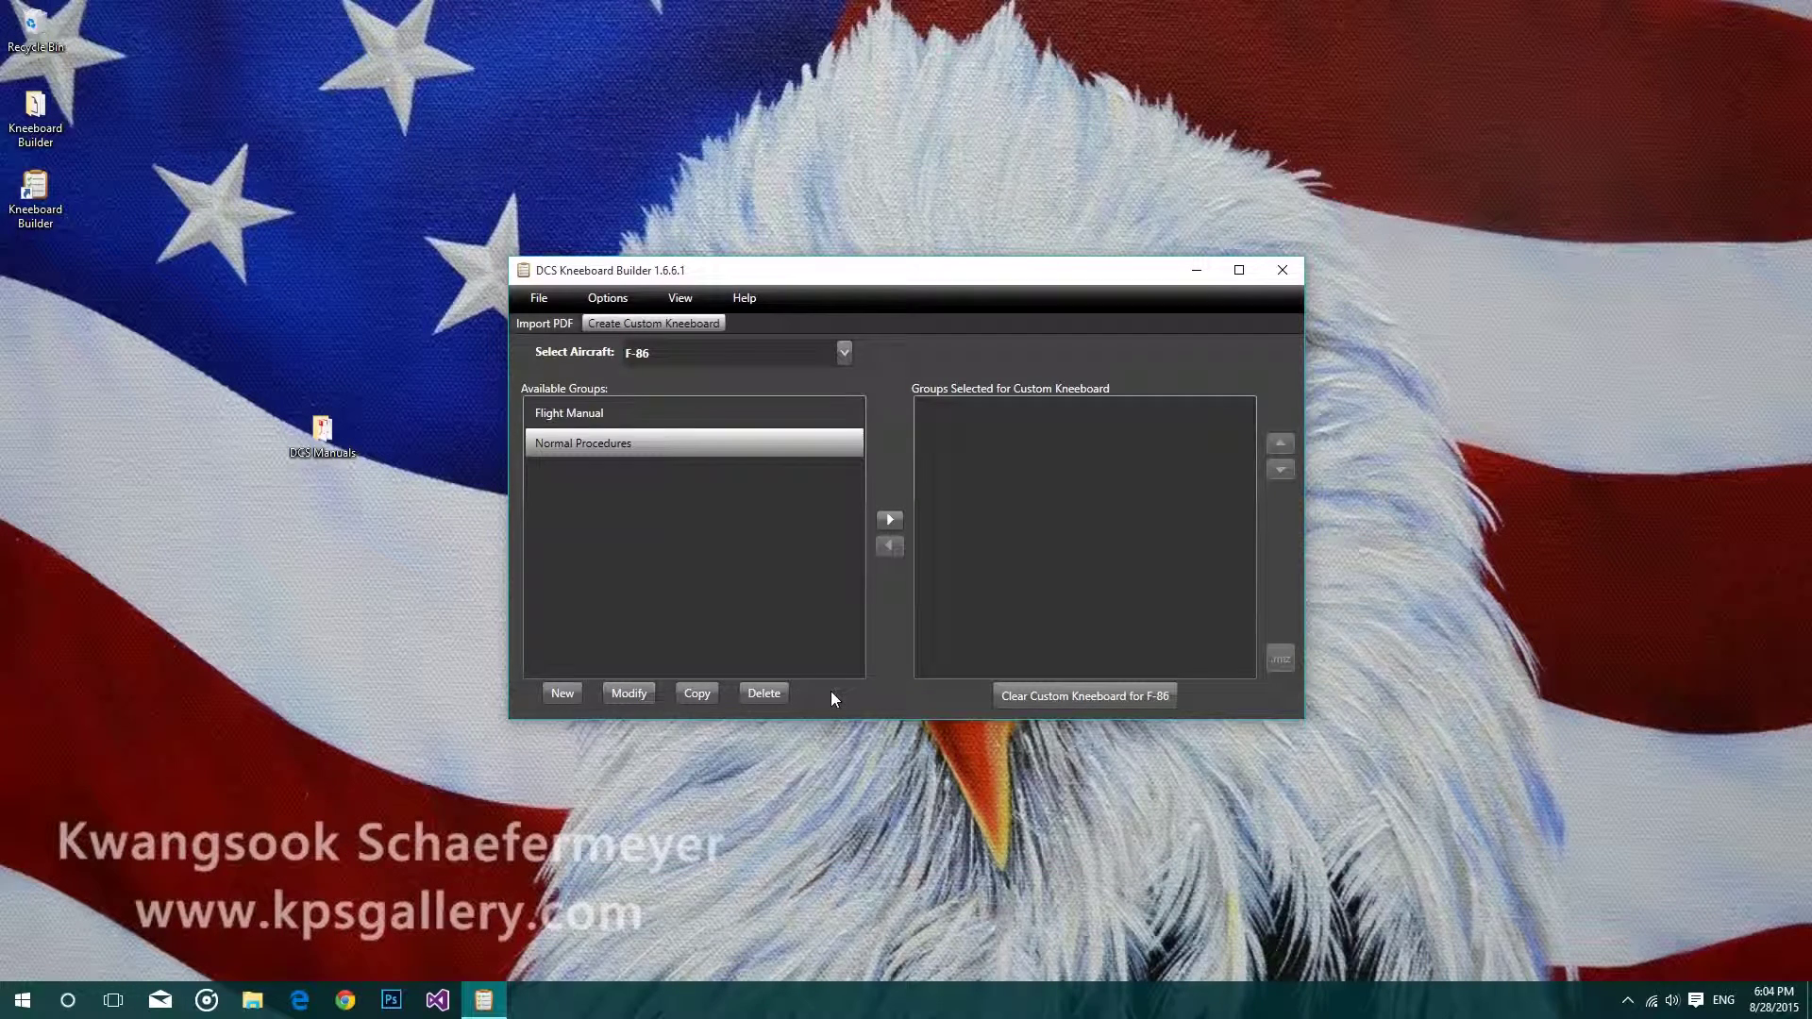
left_click(629, 692)
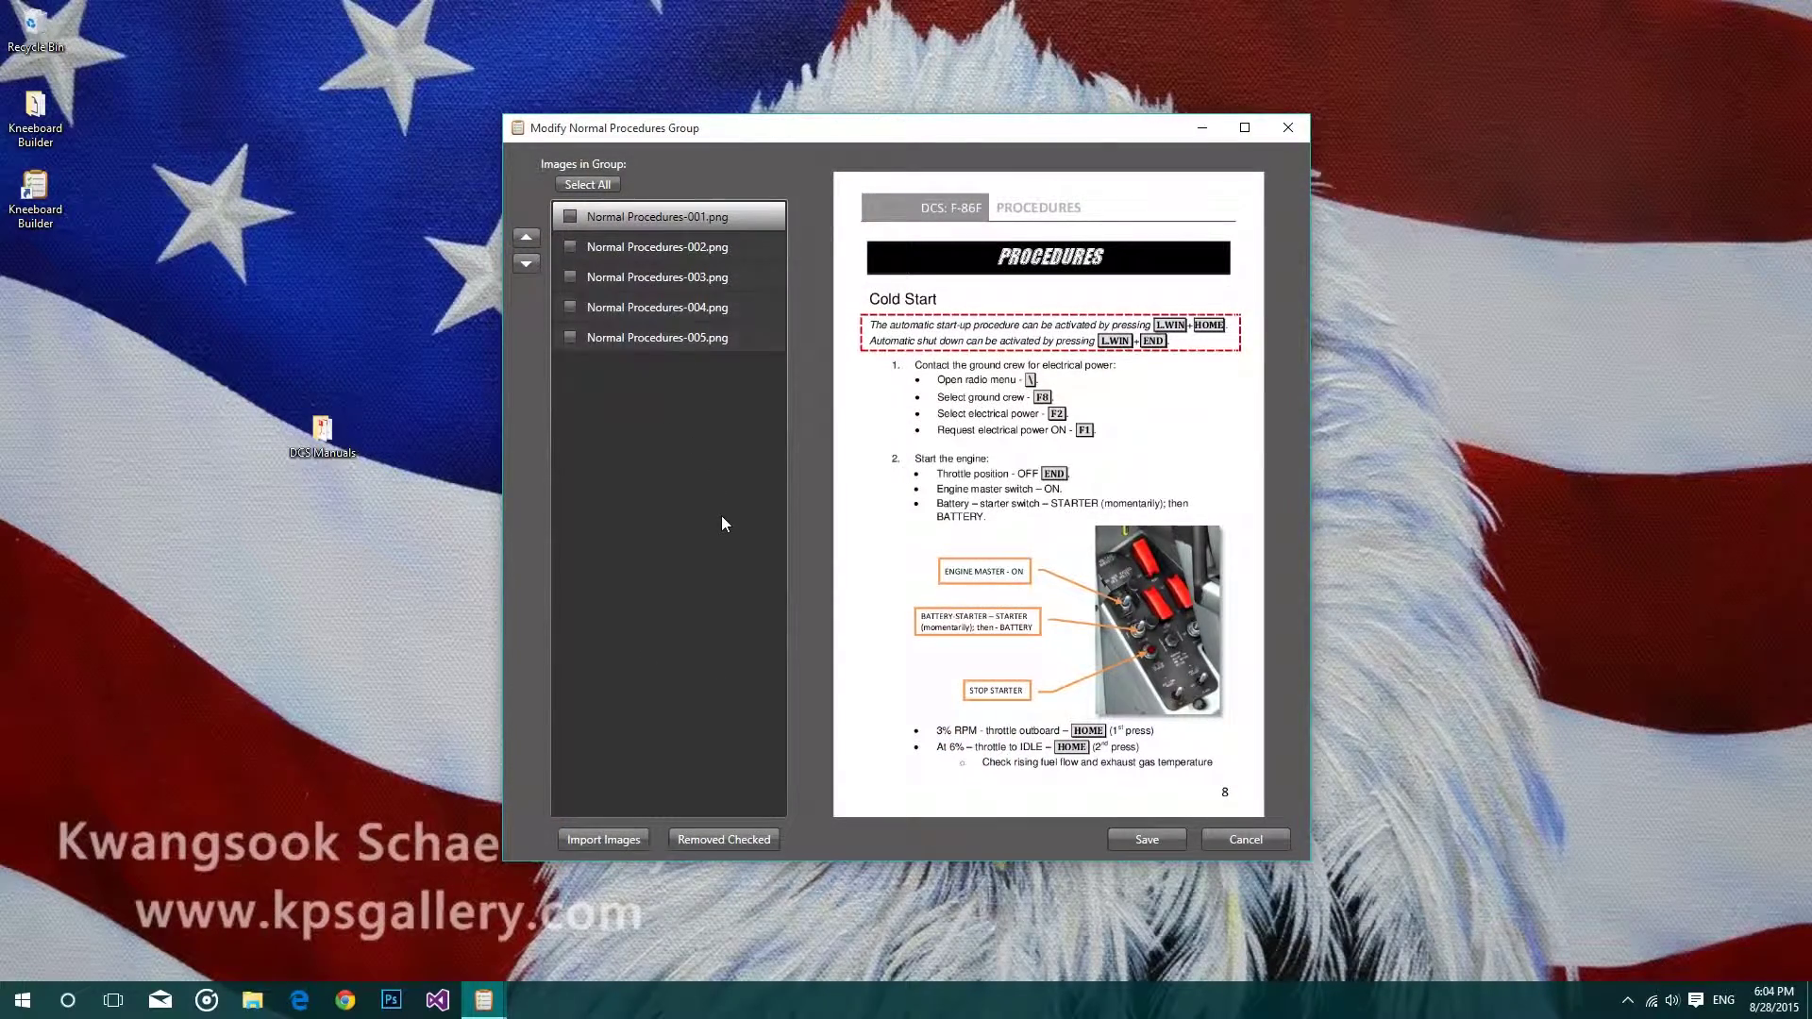
left_click(698, 248)
left_click(686, 309)
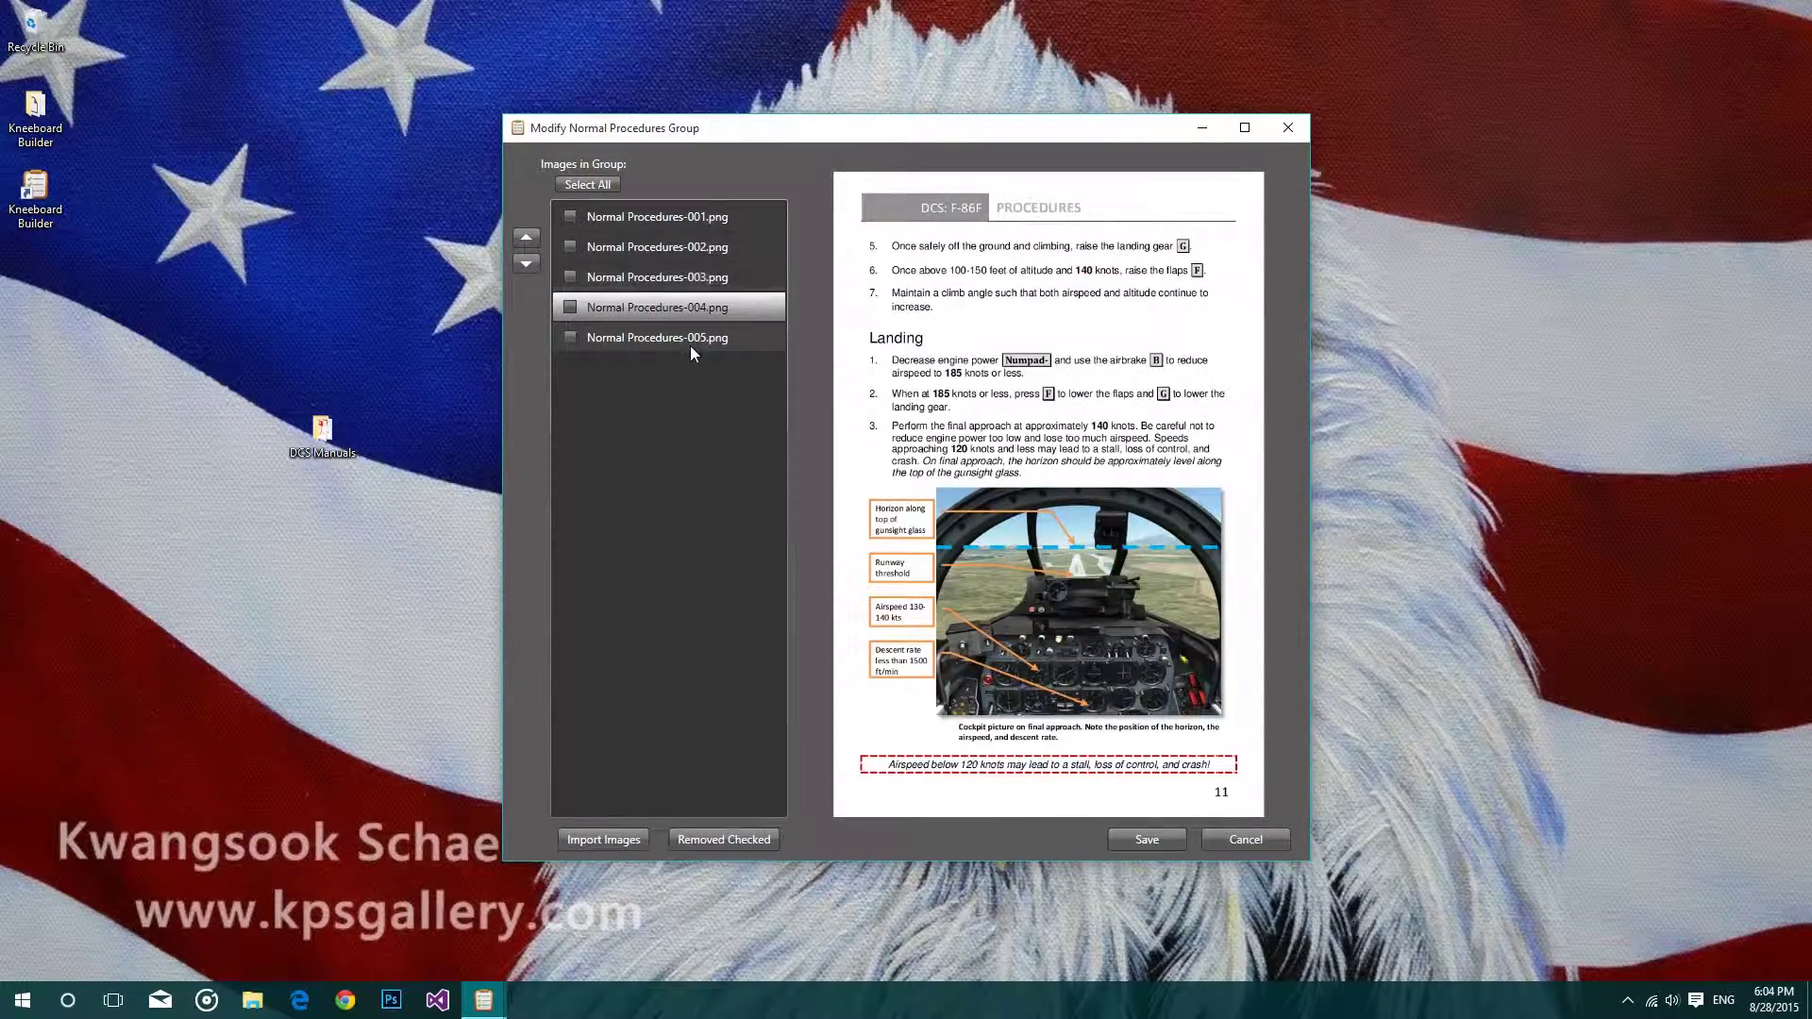
left_click(1244, 840)
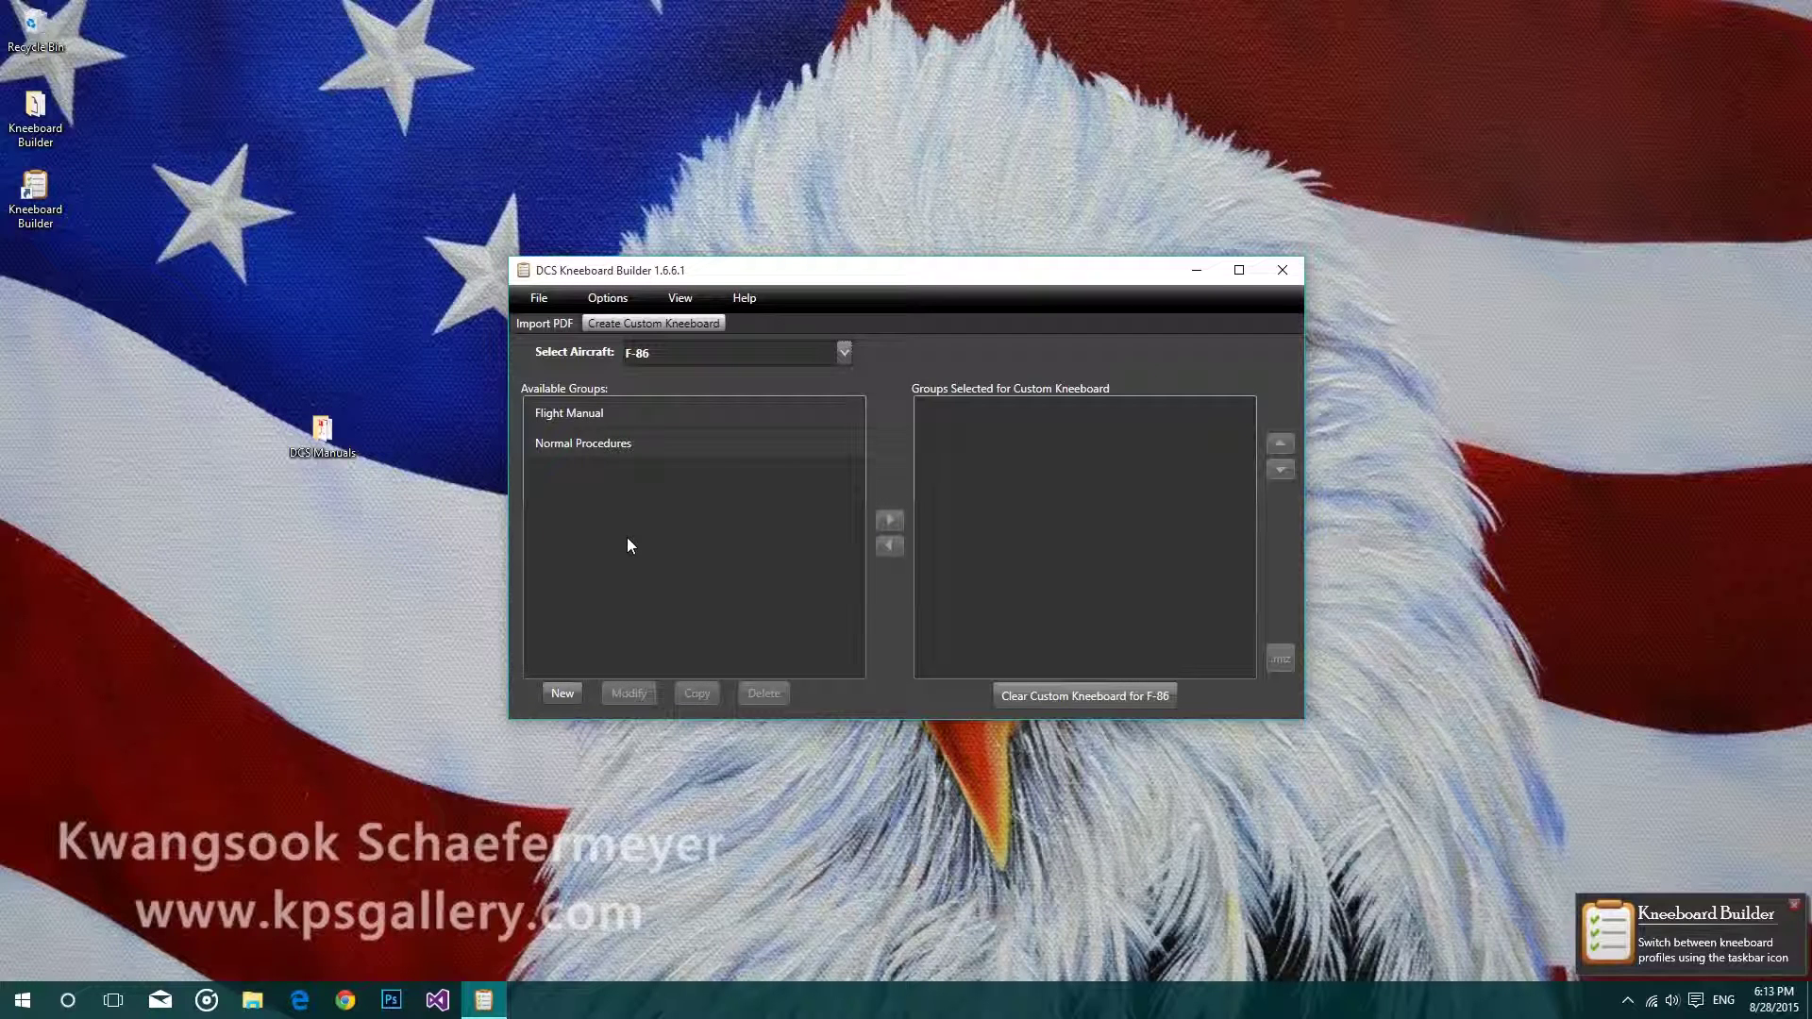
- Copy Flight Manual as a new 'Weapons Employment' group and select it
left_click(579, 409)
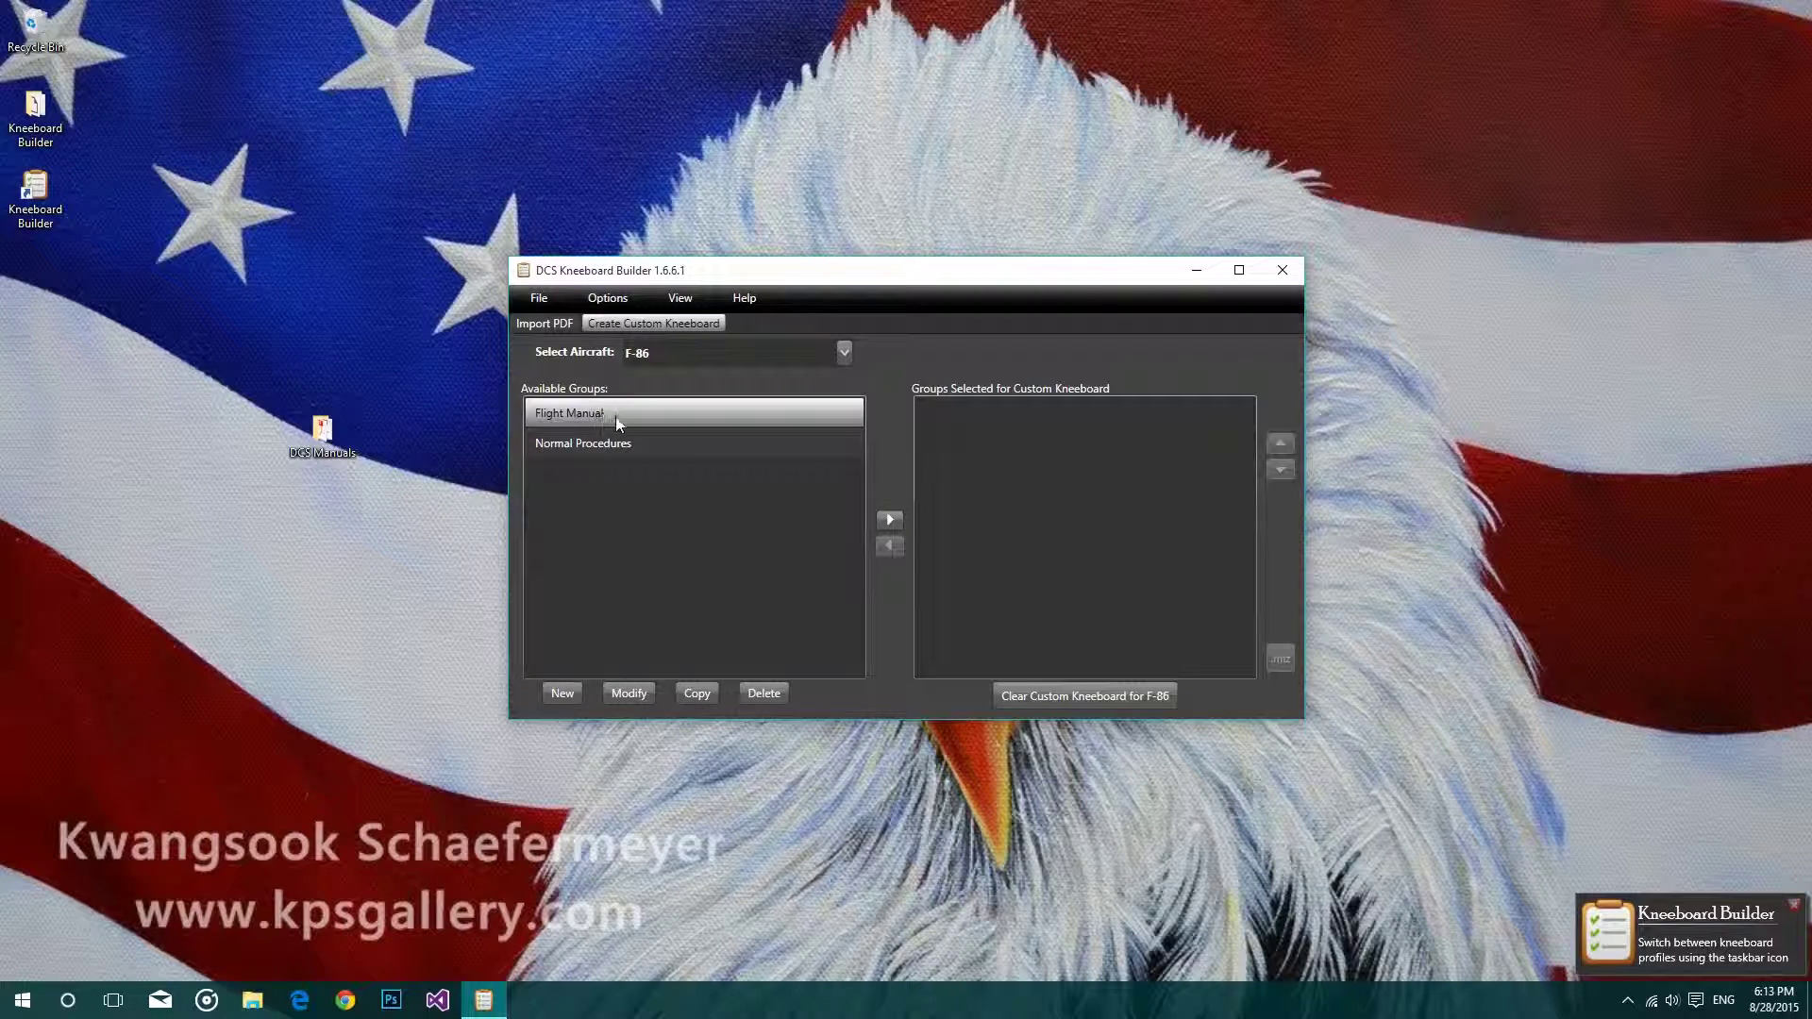
left_click(697, 693)
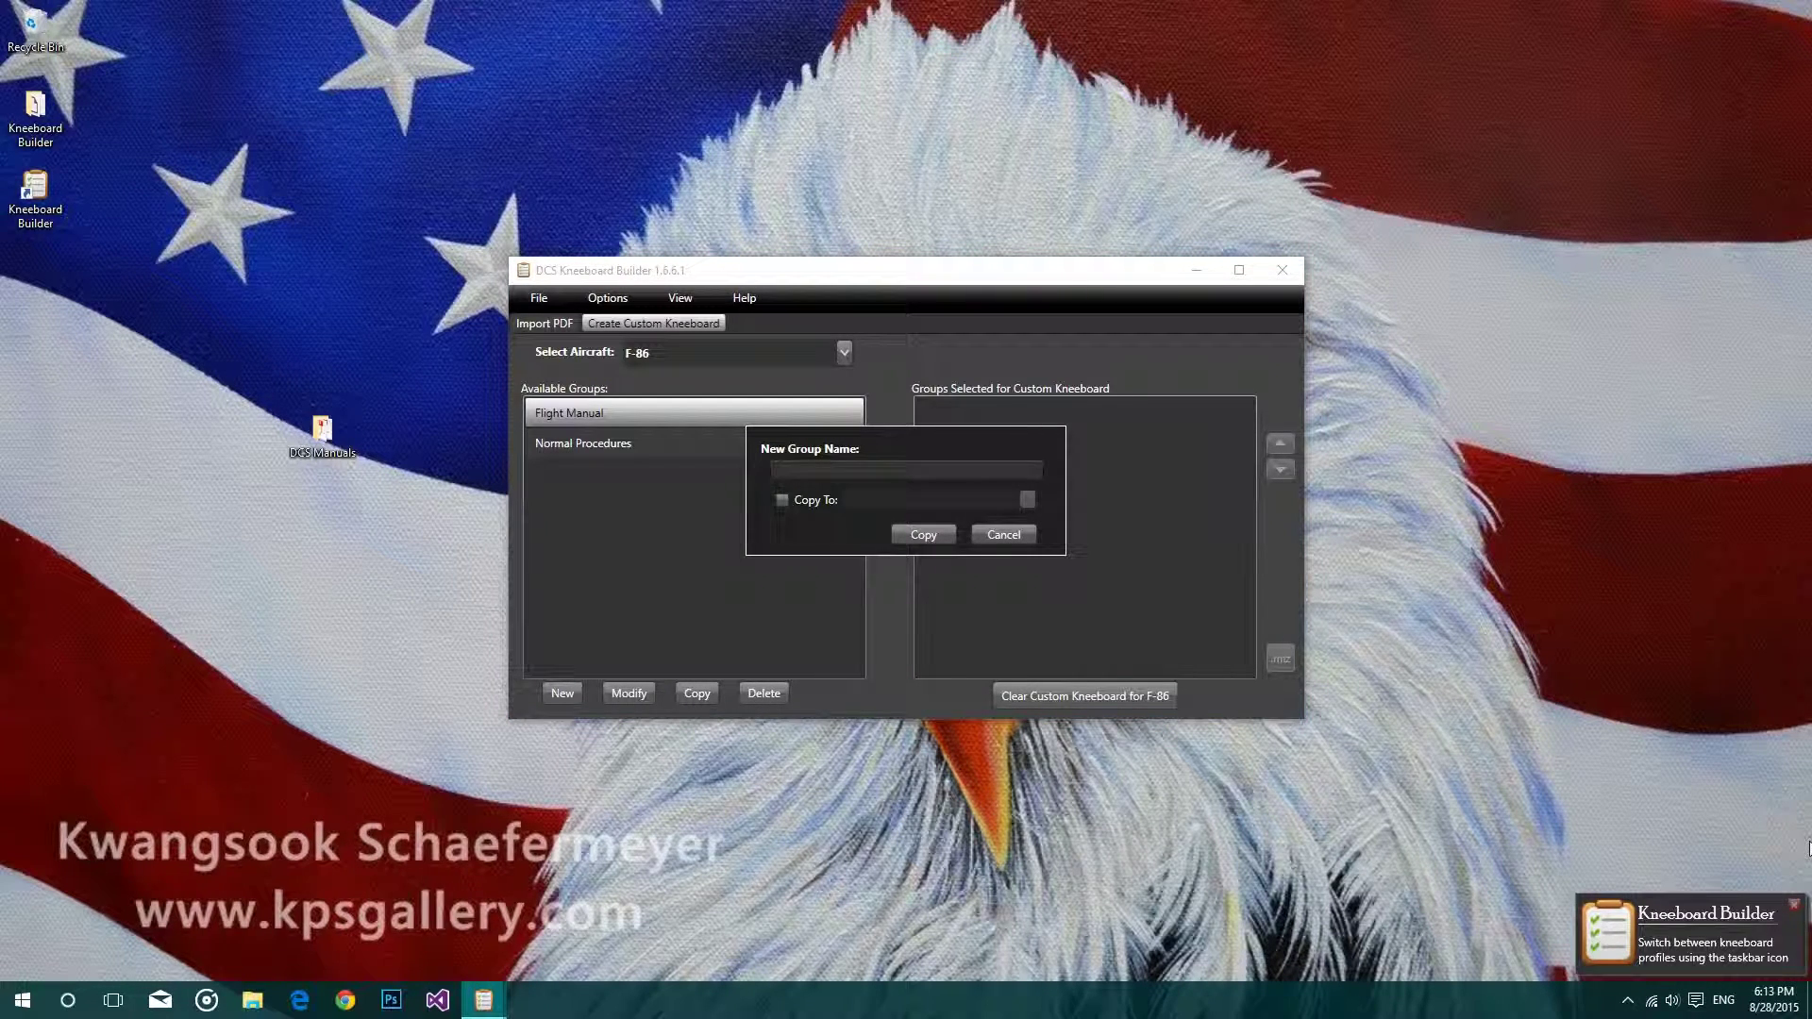
type("Weapons Emp")
type("lo")
type("yment")
left_click(928, 533)
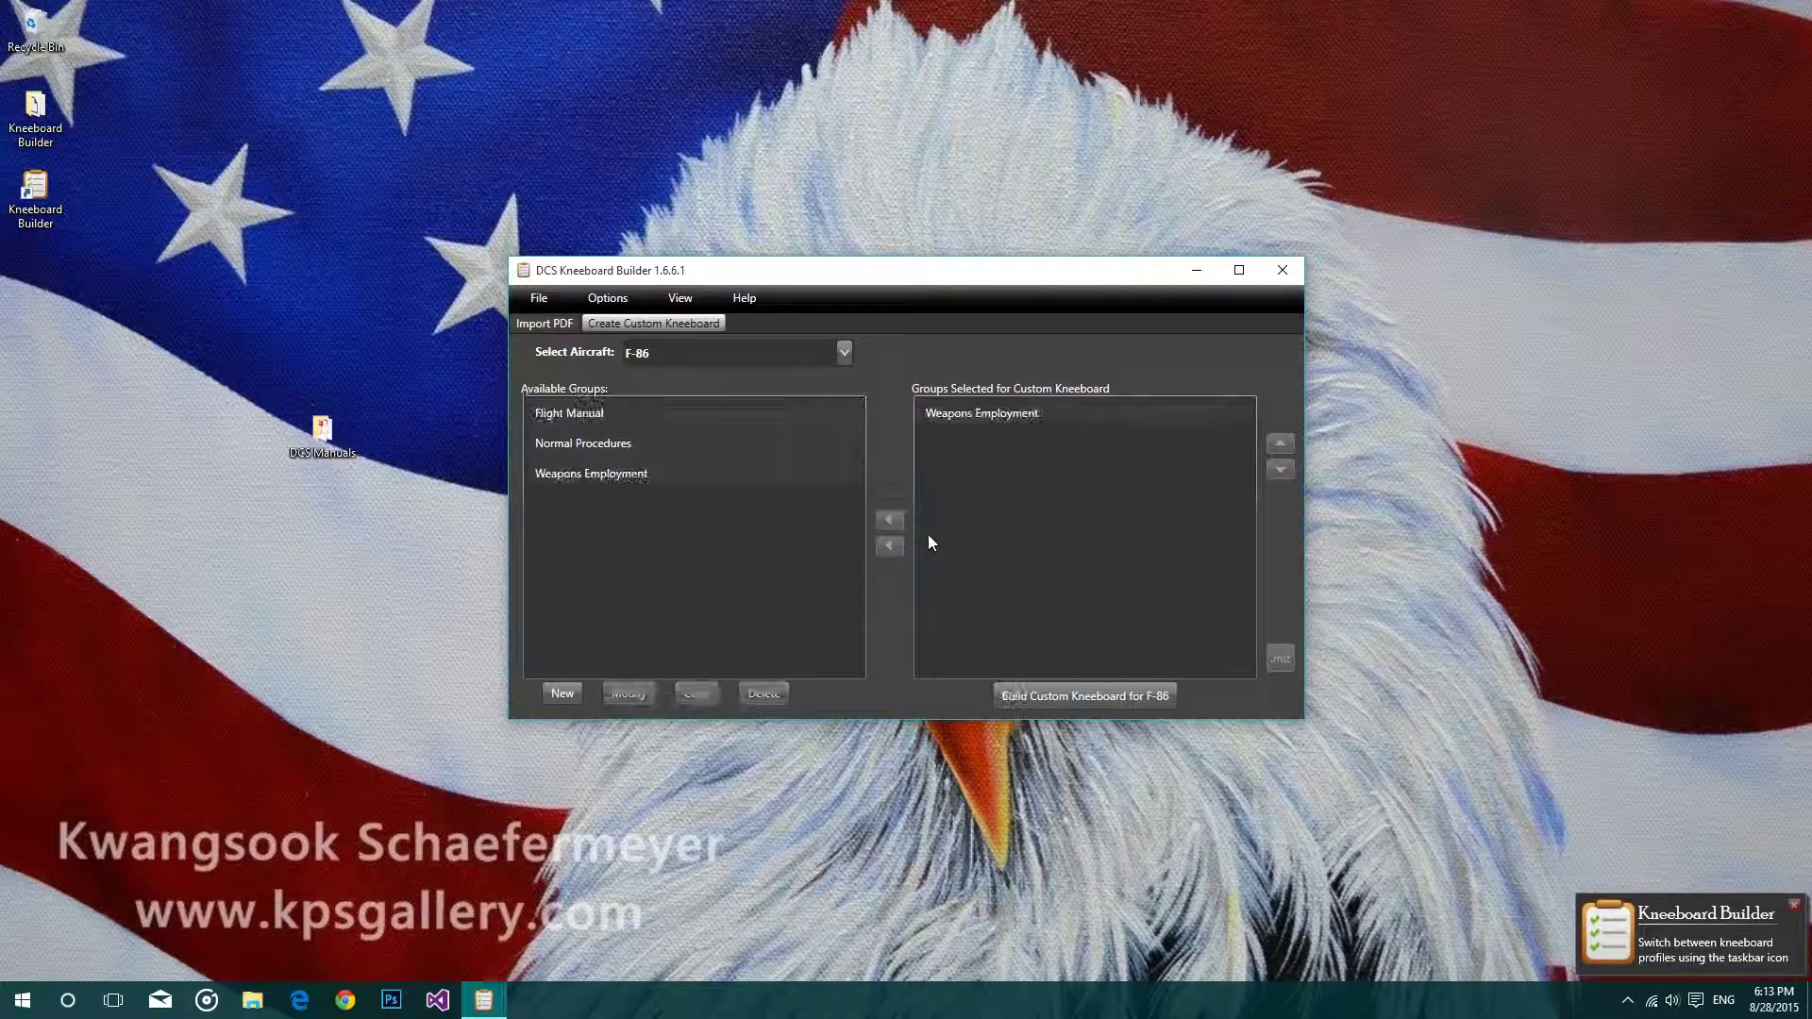
left_click(594, 473)
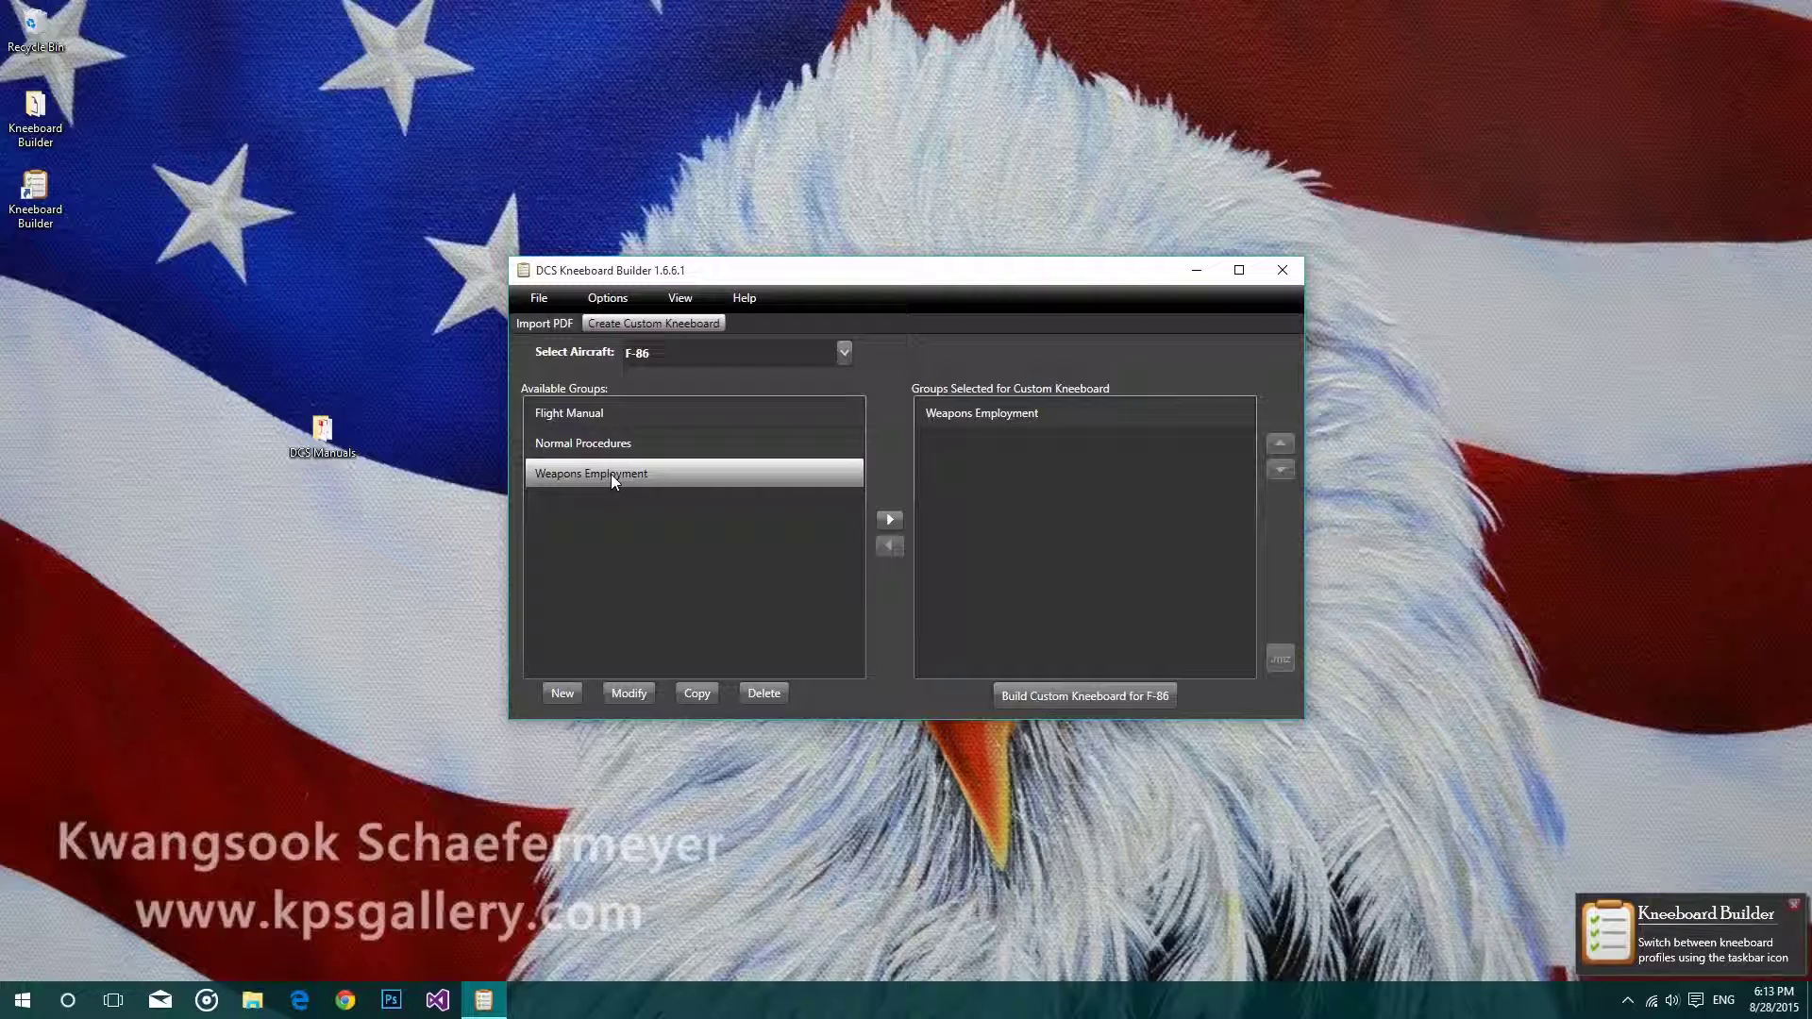
- Open Weapons Employment for editing, check all images, and preview pages 013–015
left_click(628, 692)
left_click(588, 184)
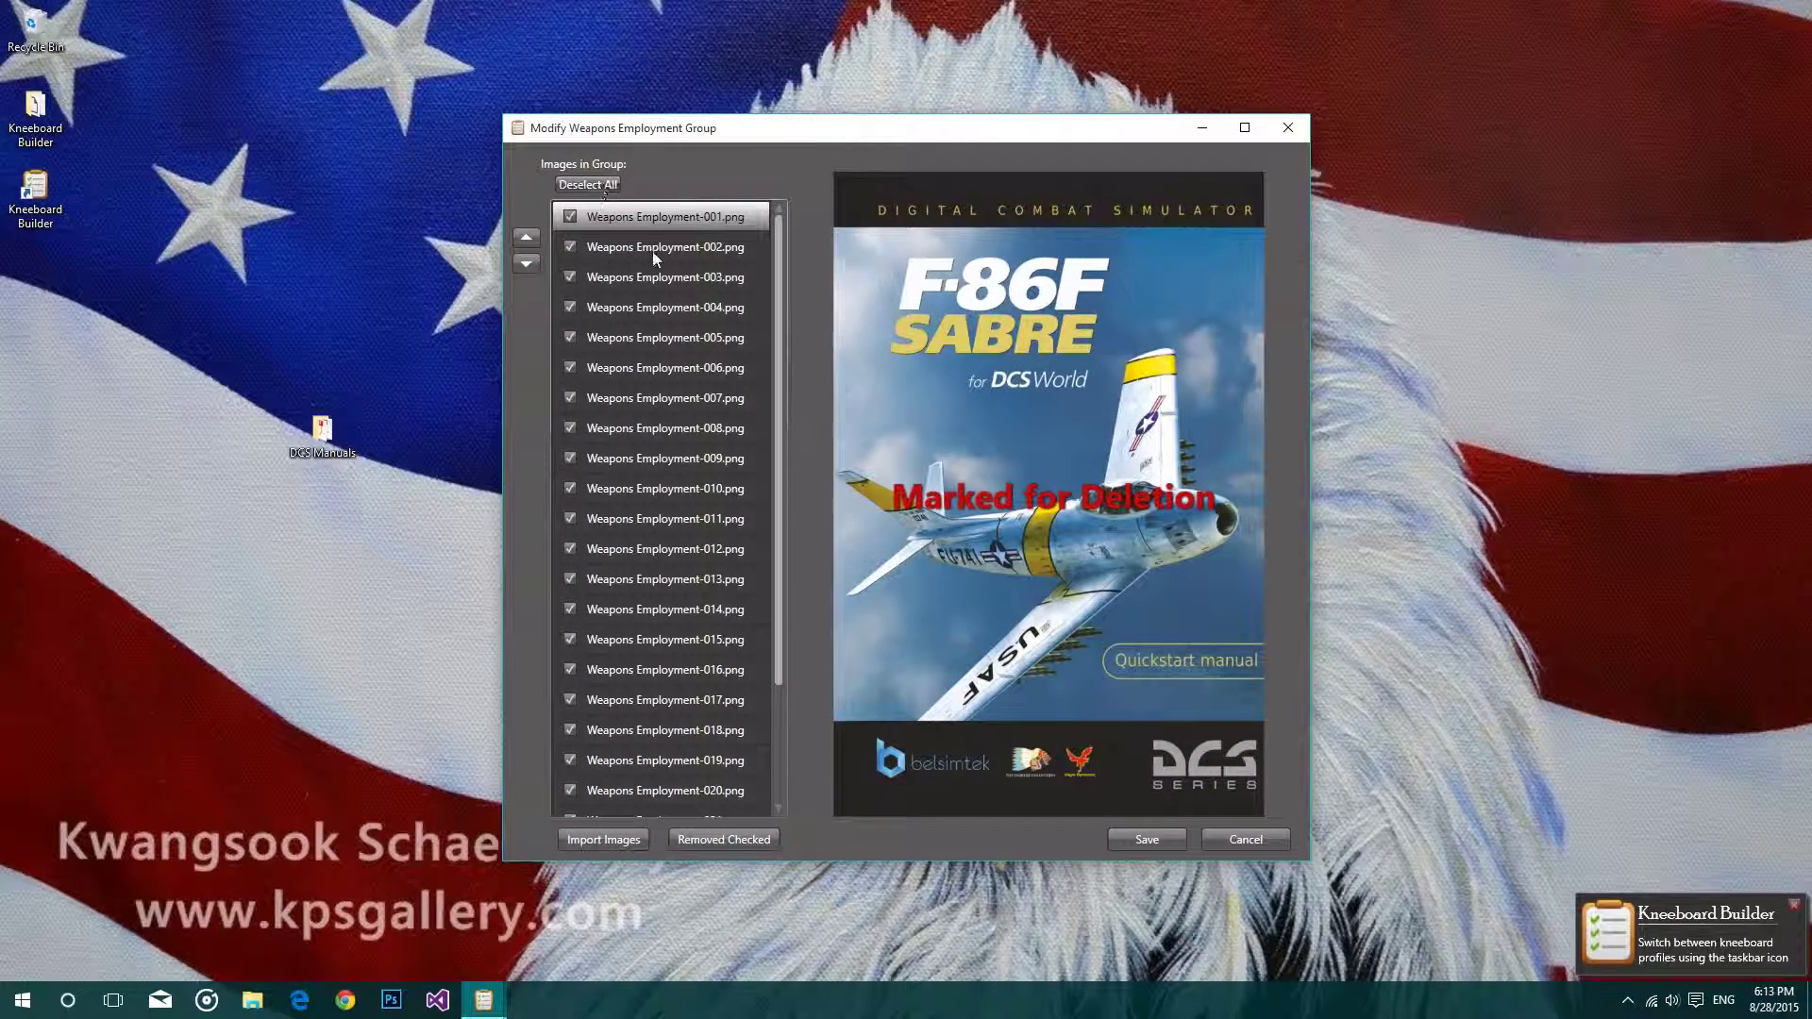
scroll(661, 464, "down", 2)
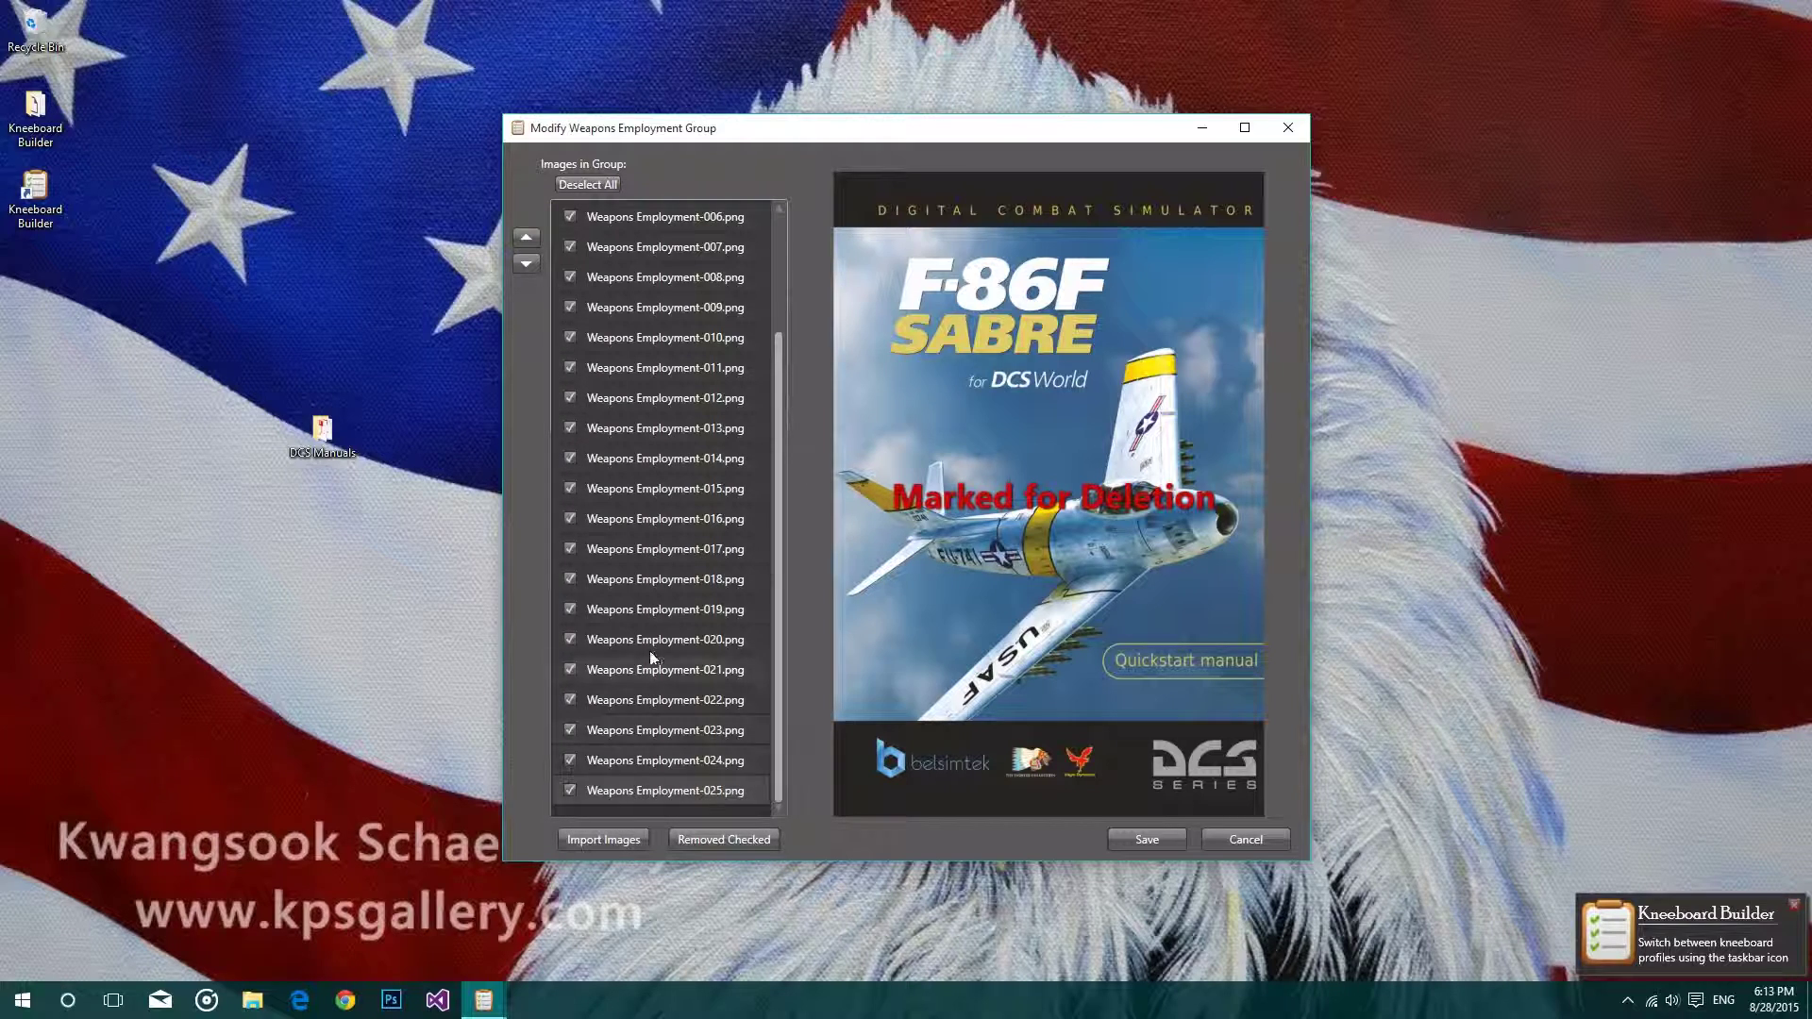
left_click(682, 425)
left_click(679, 460)
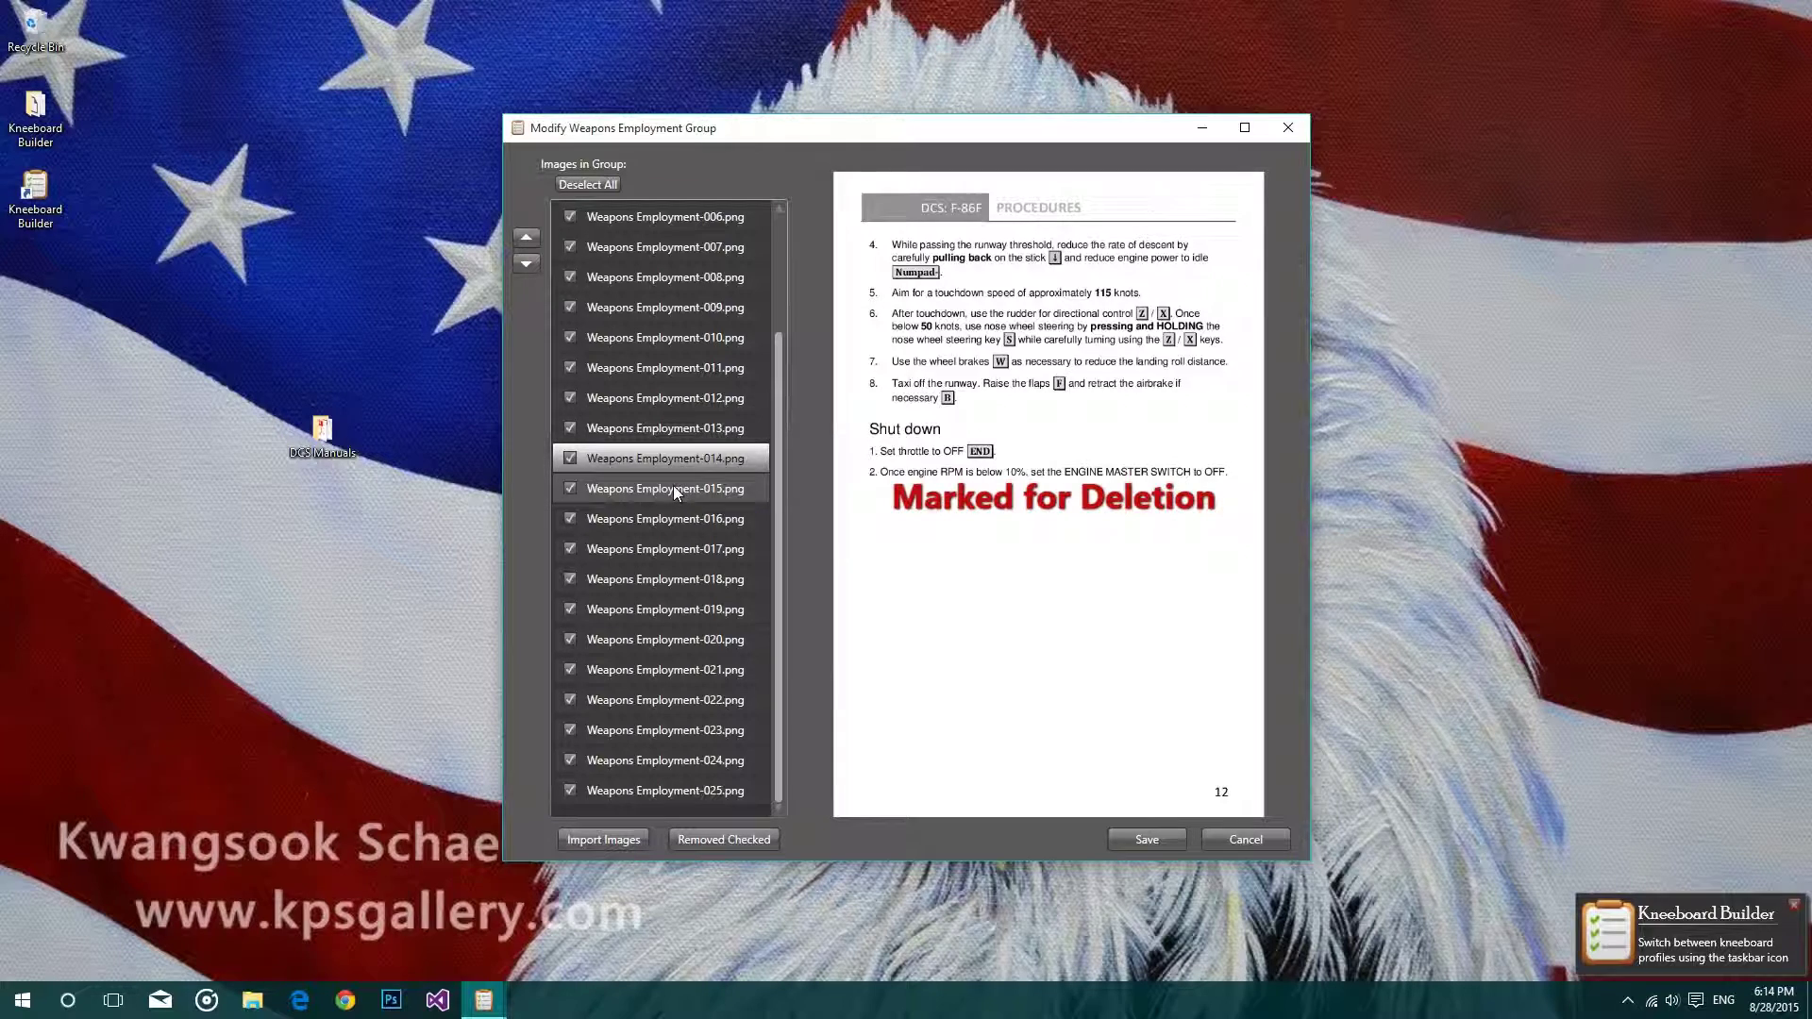
left_click(674, 486)
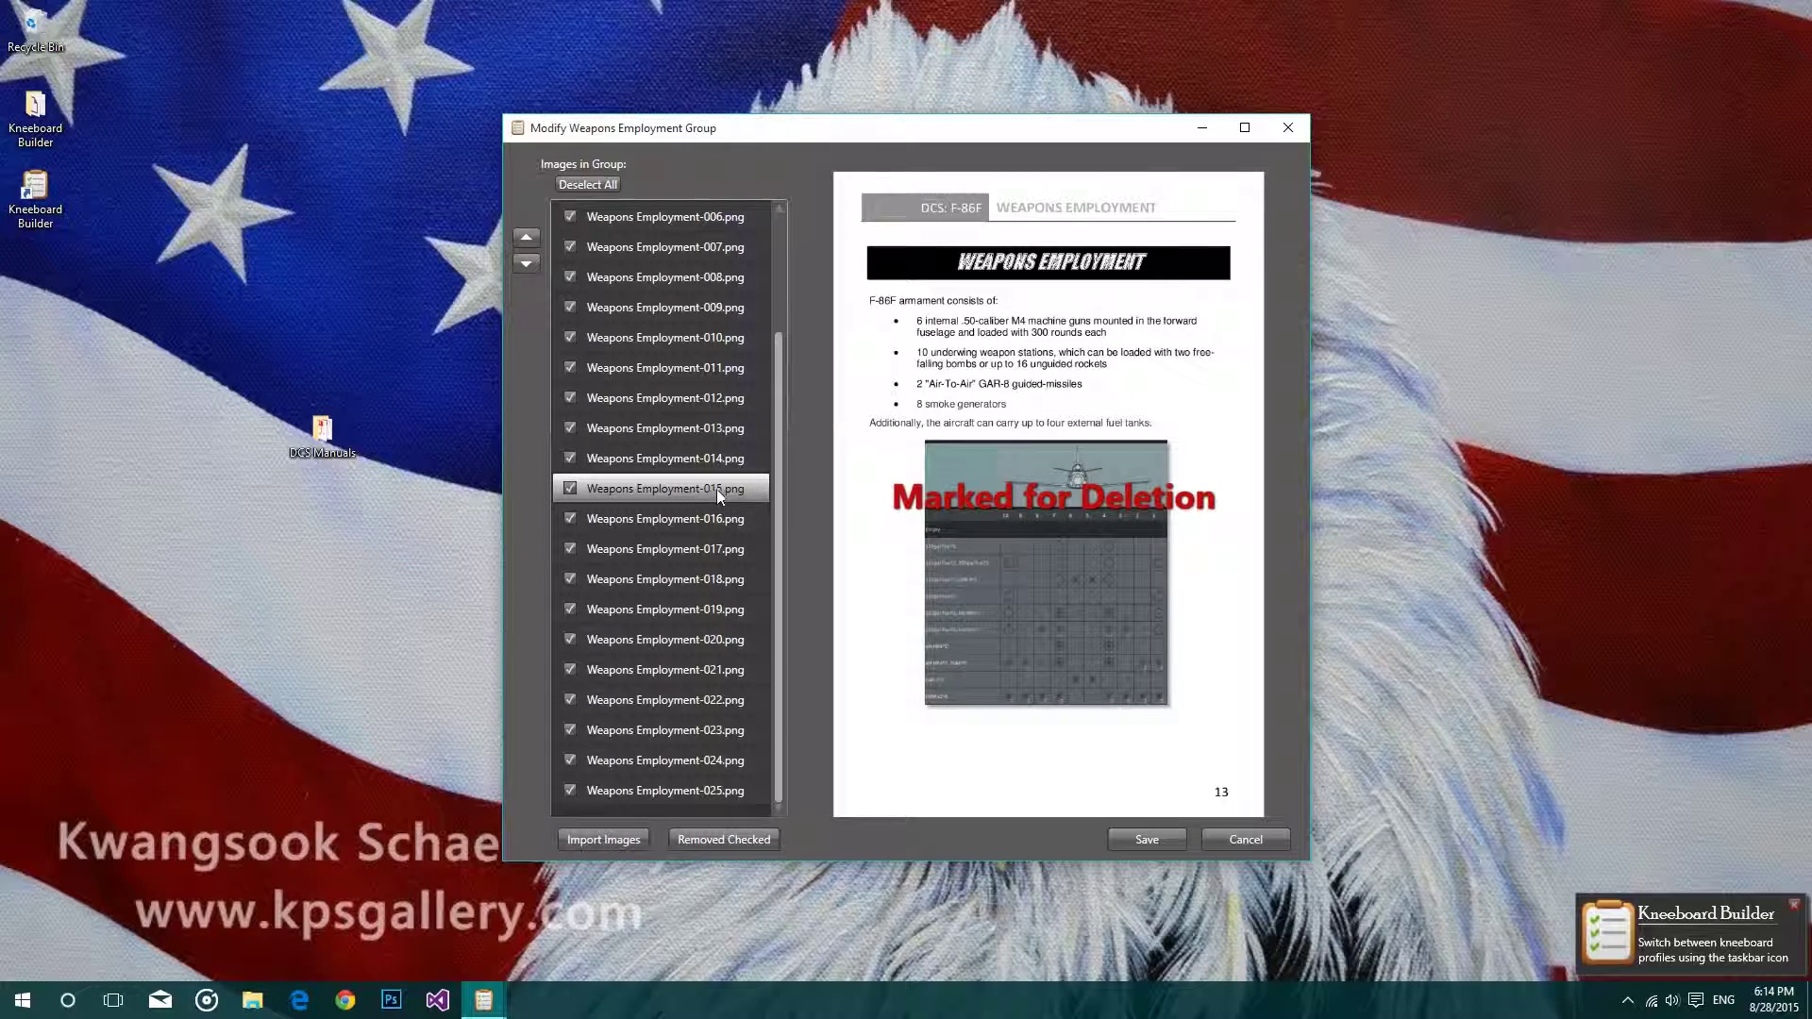
- Uncheck pages 015–024, remove the remaining checked pages, and save the group
left_click(569, 488)
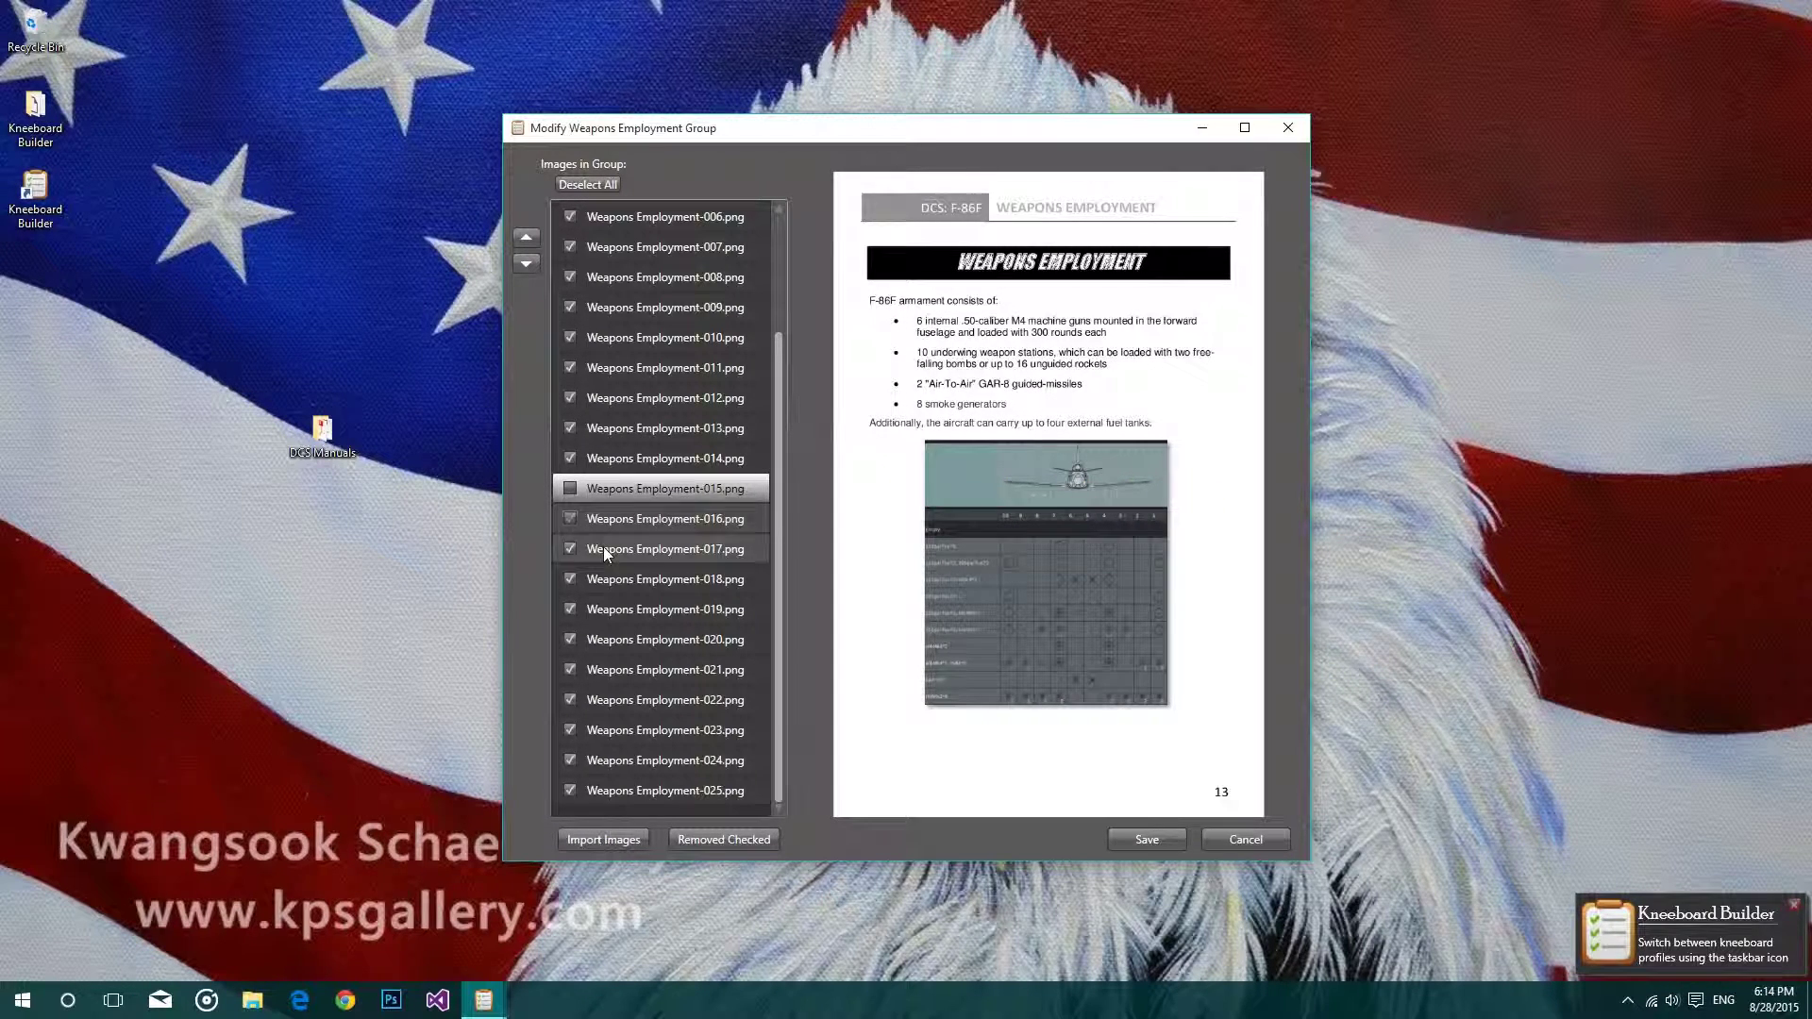
left_click(572, 548)
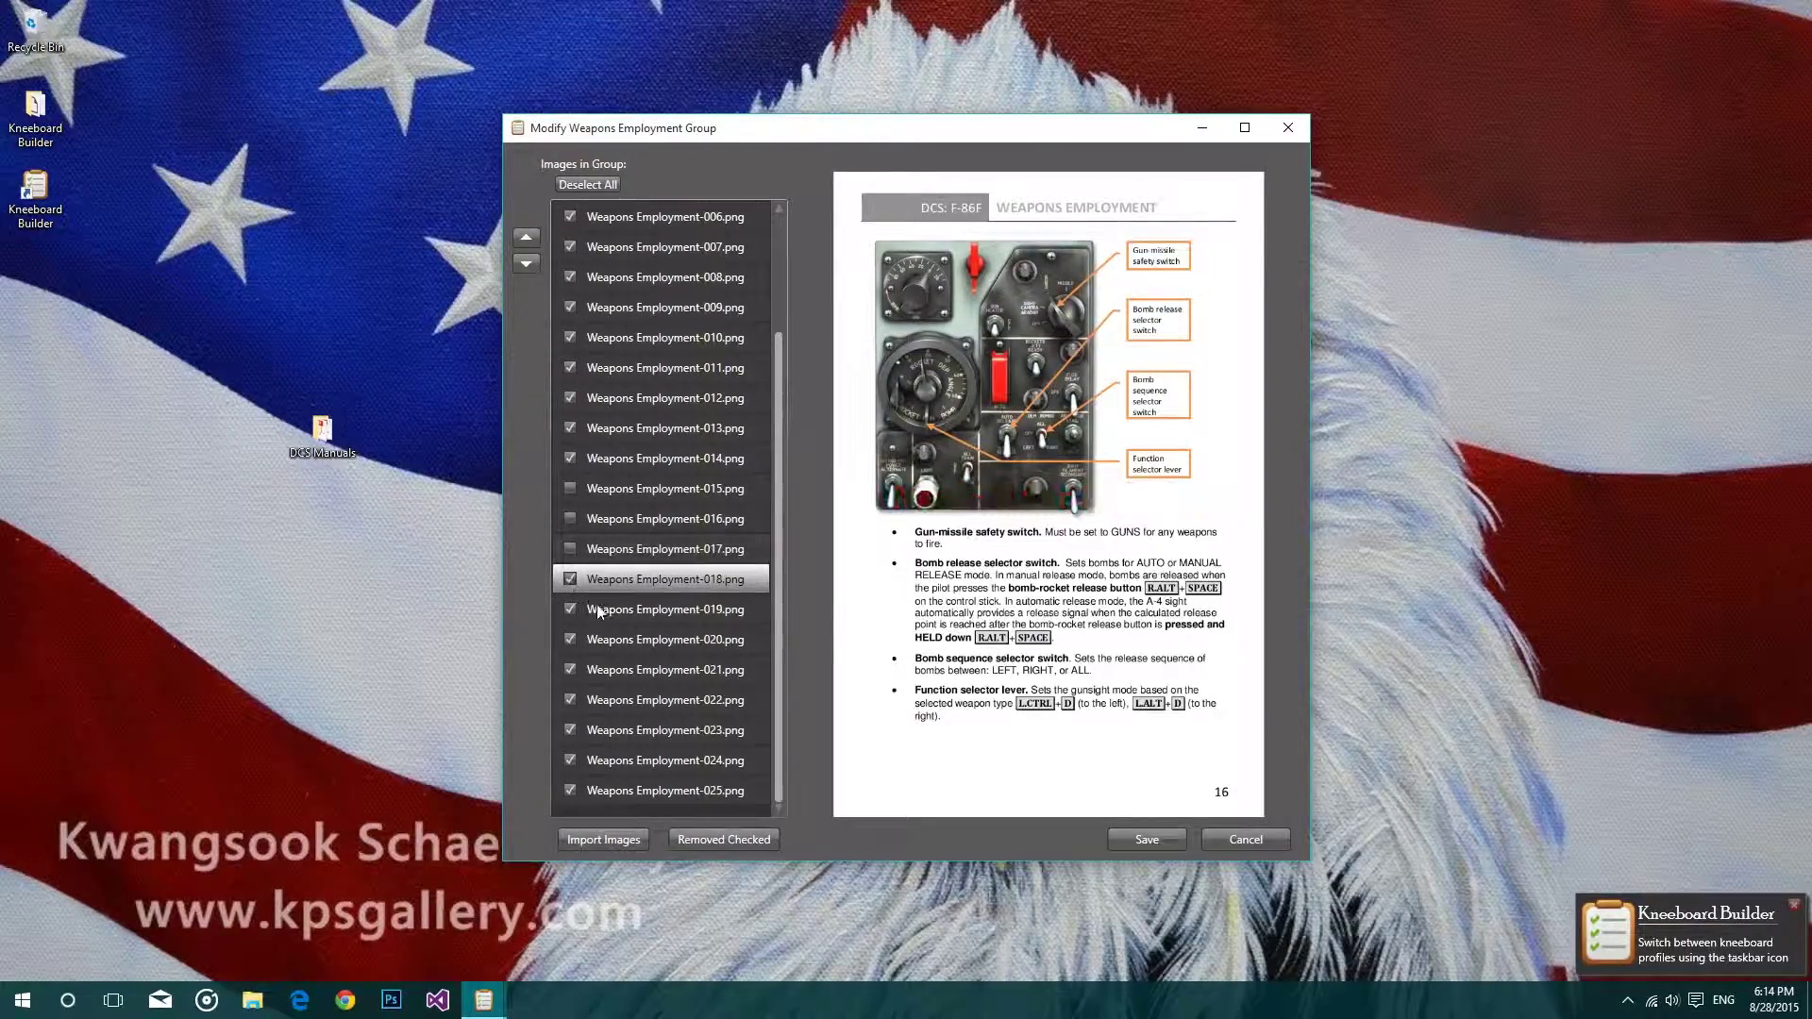
left_click(567, 607)
left_click(569, 640)
left_click(576, 672)
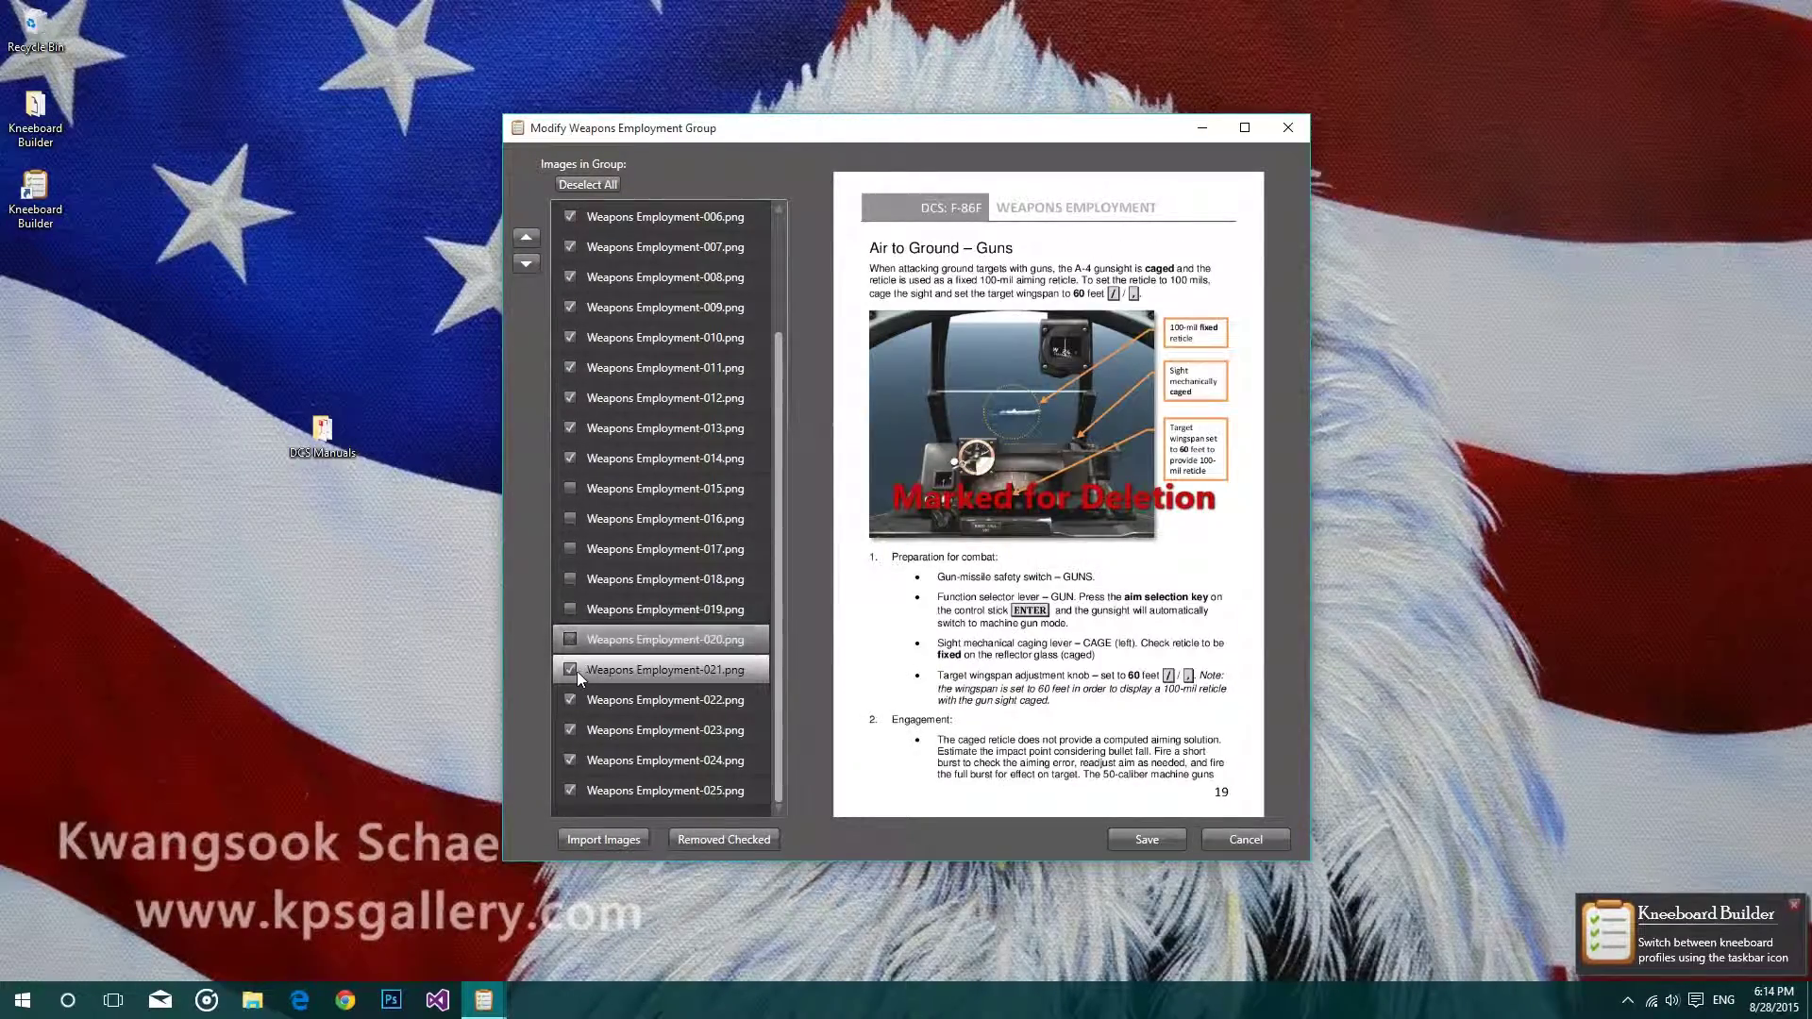
left_click(584, 731)
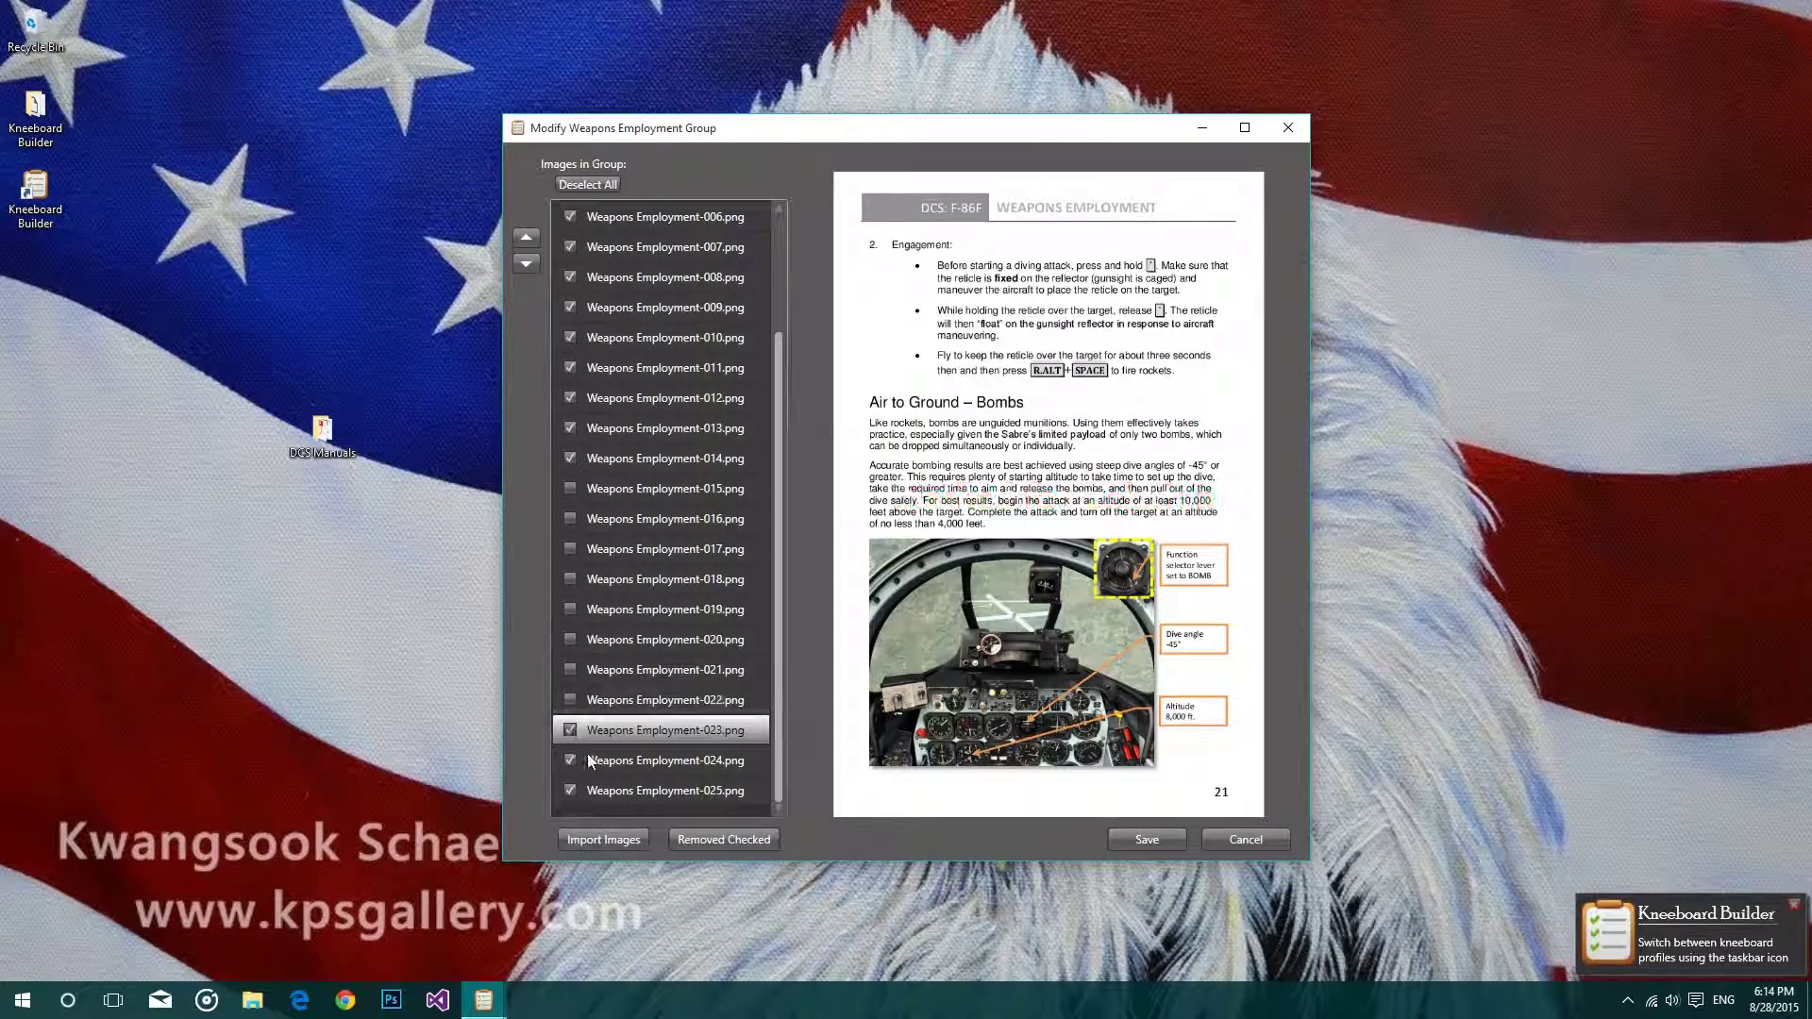
left_click(573, 762)
left_click(584, 790)
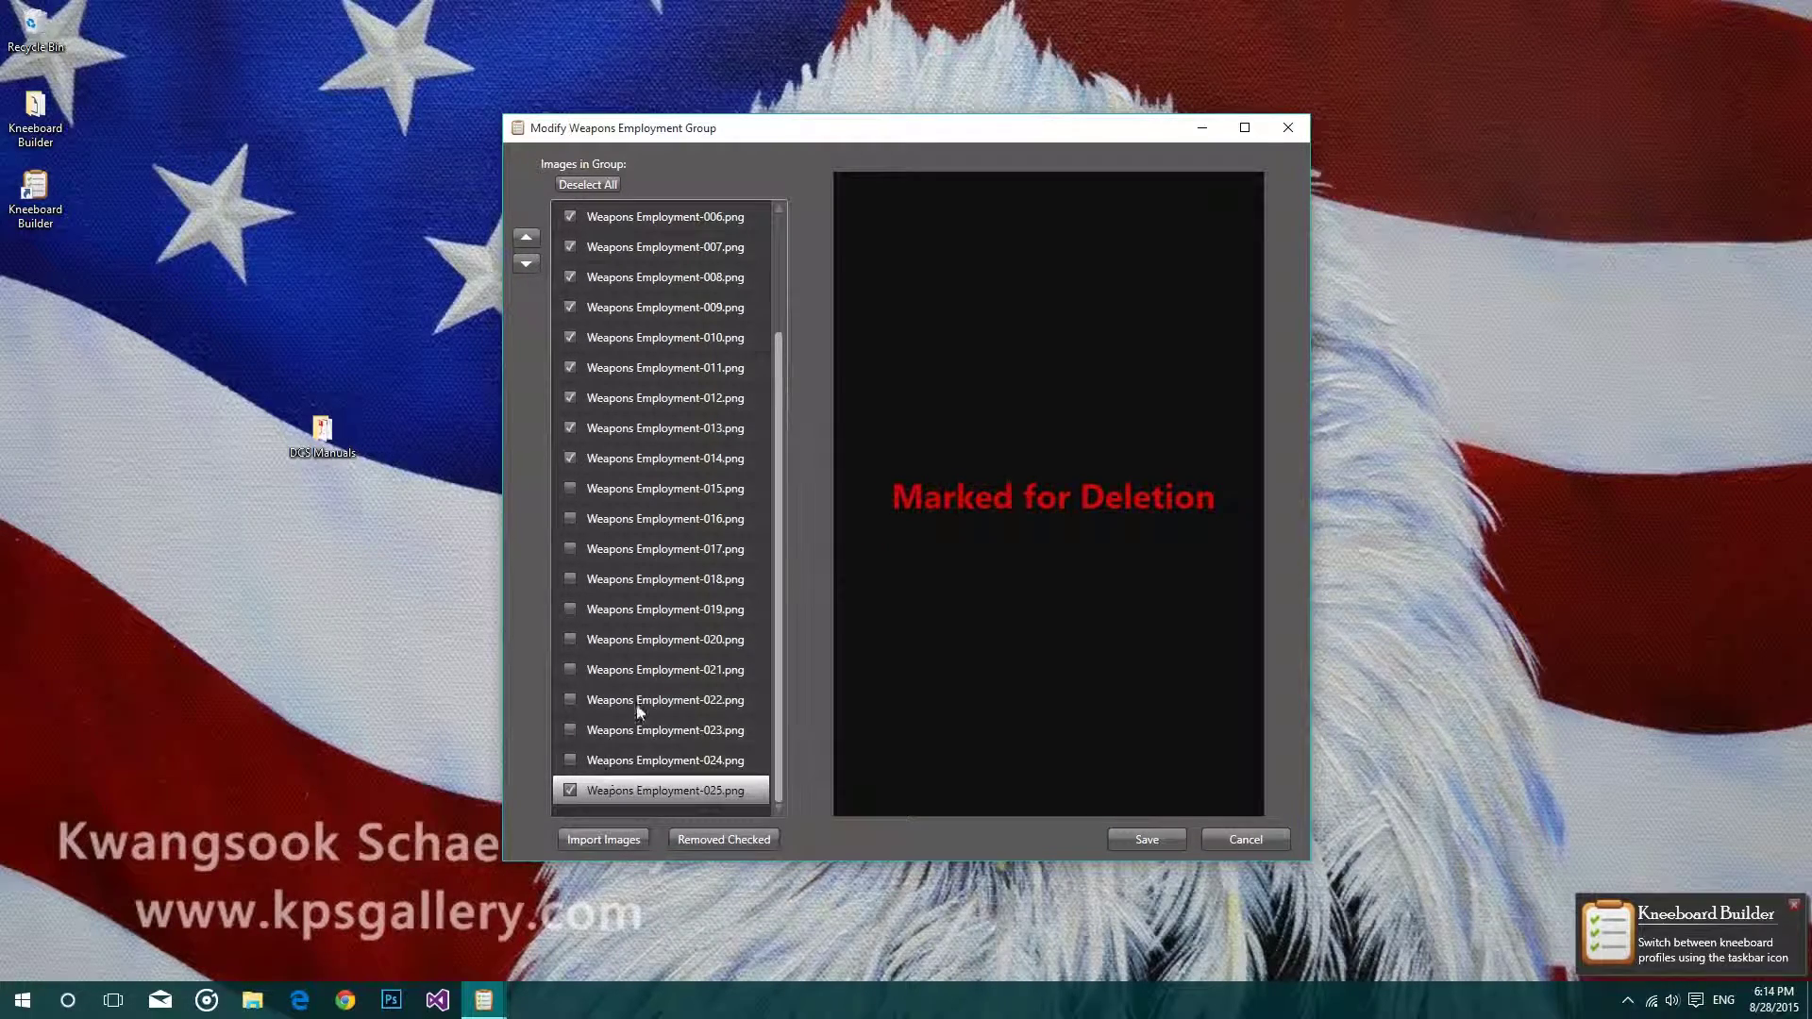
left_click(711, 838)
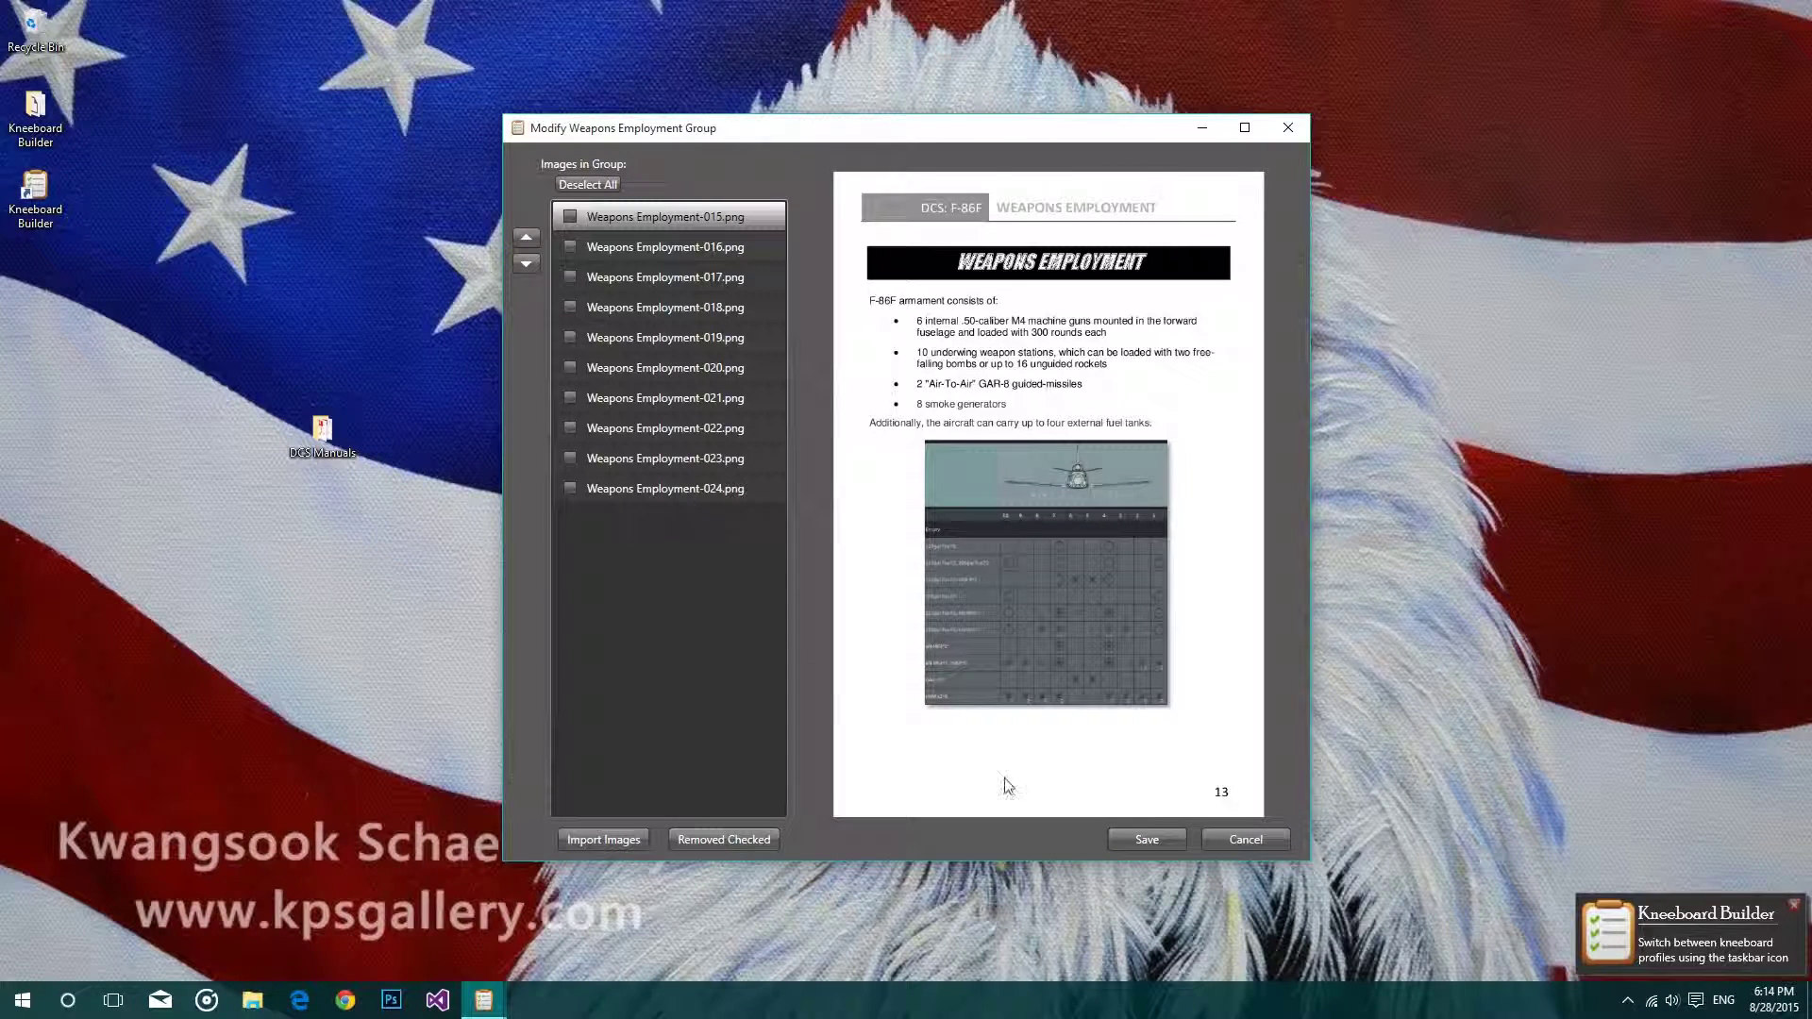
left_click(1137, 842)
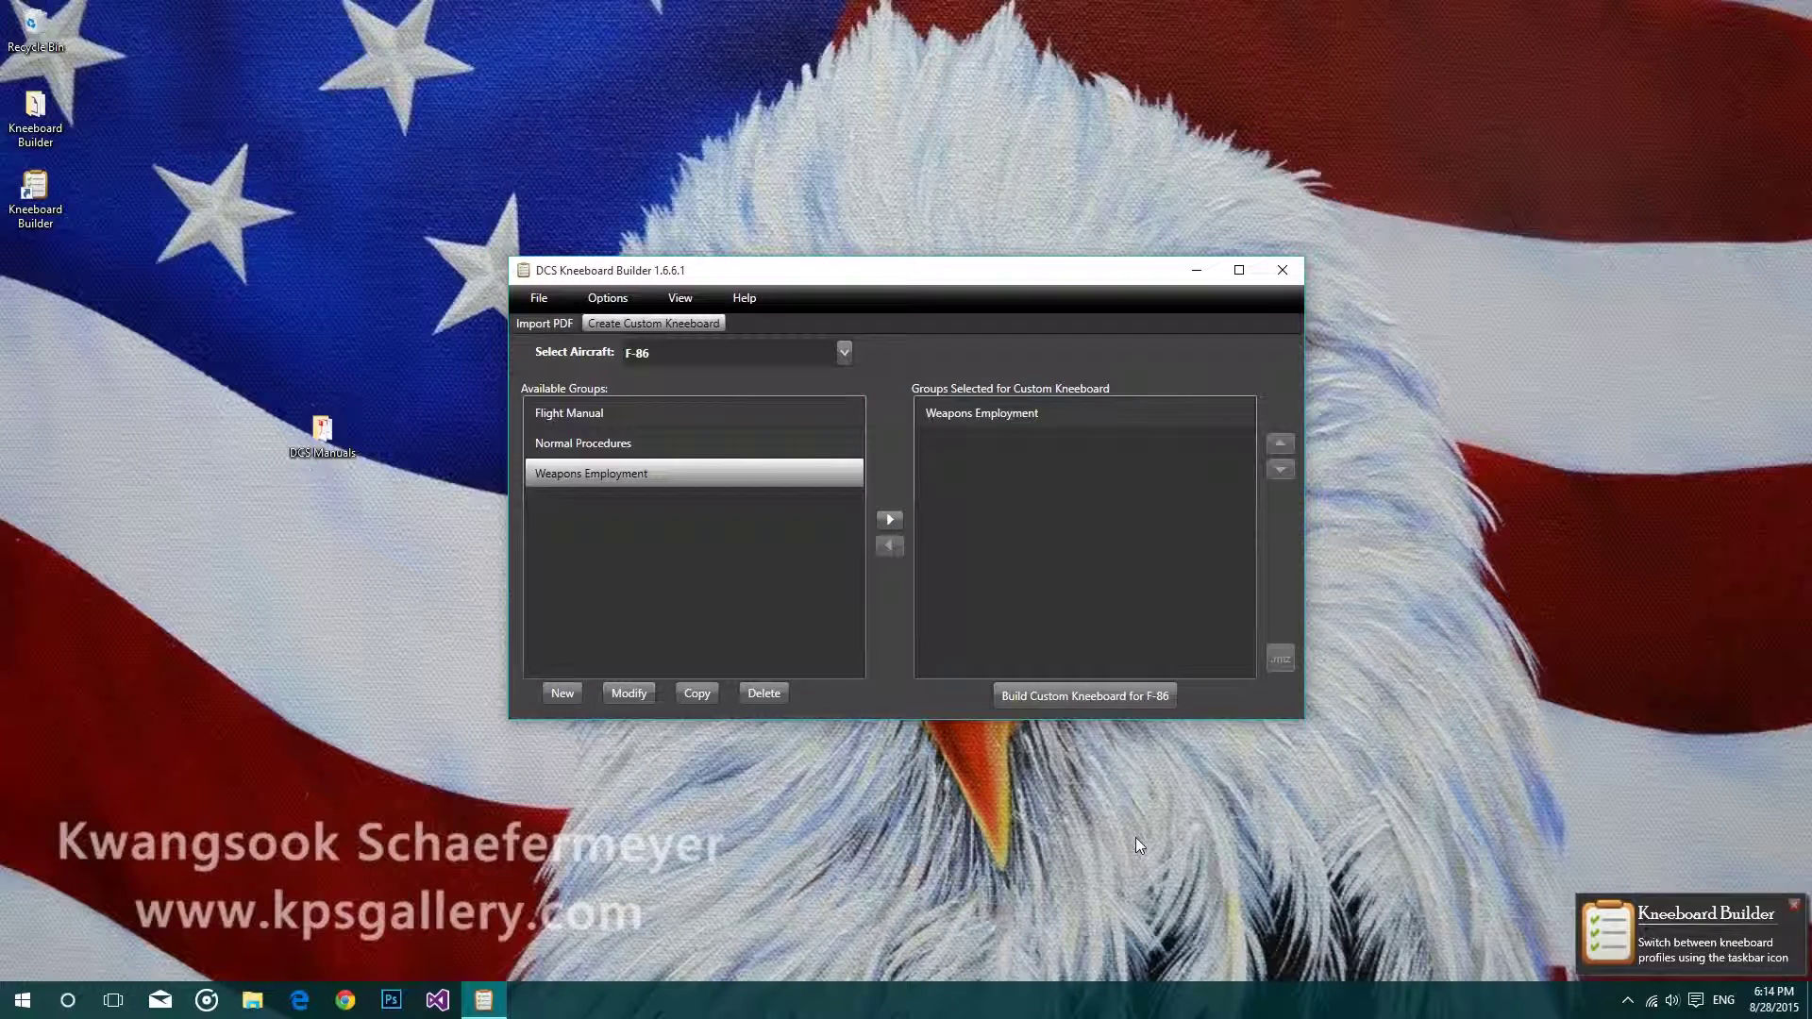
- Select Weapons Employment, open the Uboats ATC Channels folder in File Explorer, then minimize it
left_click(608, 475)
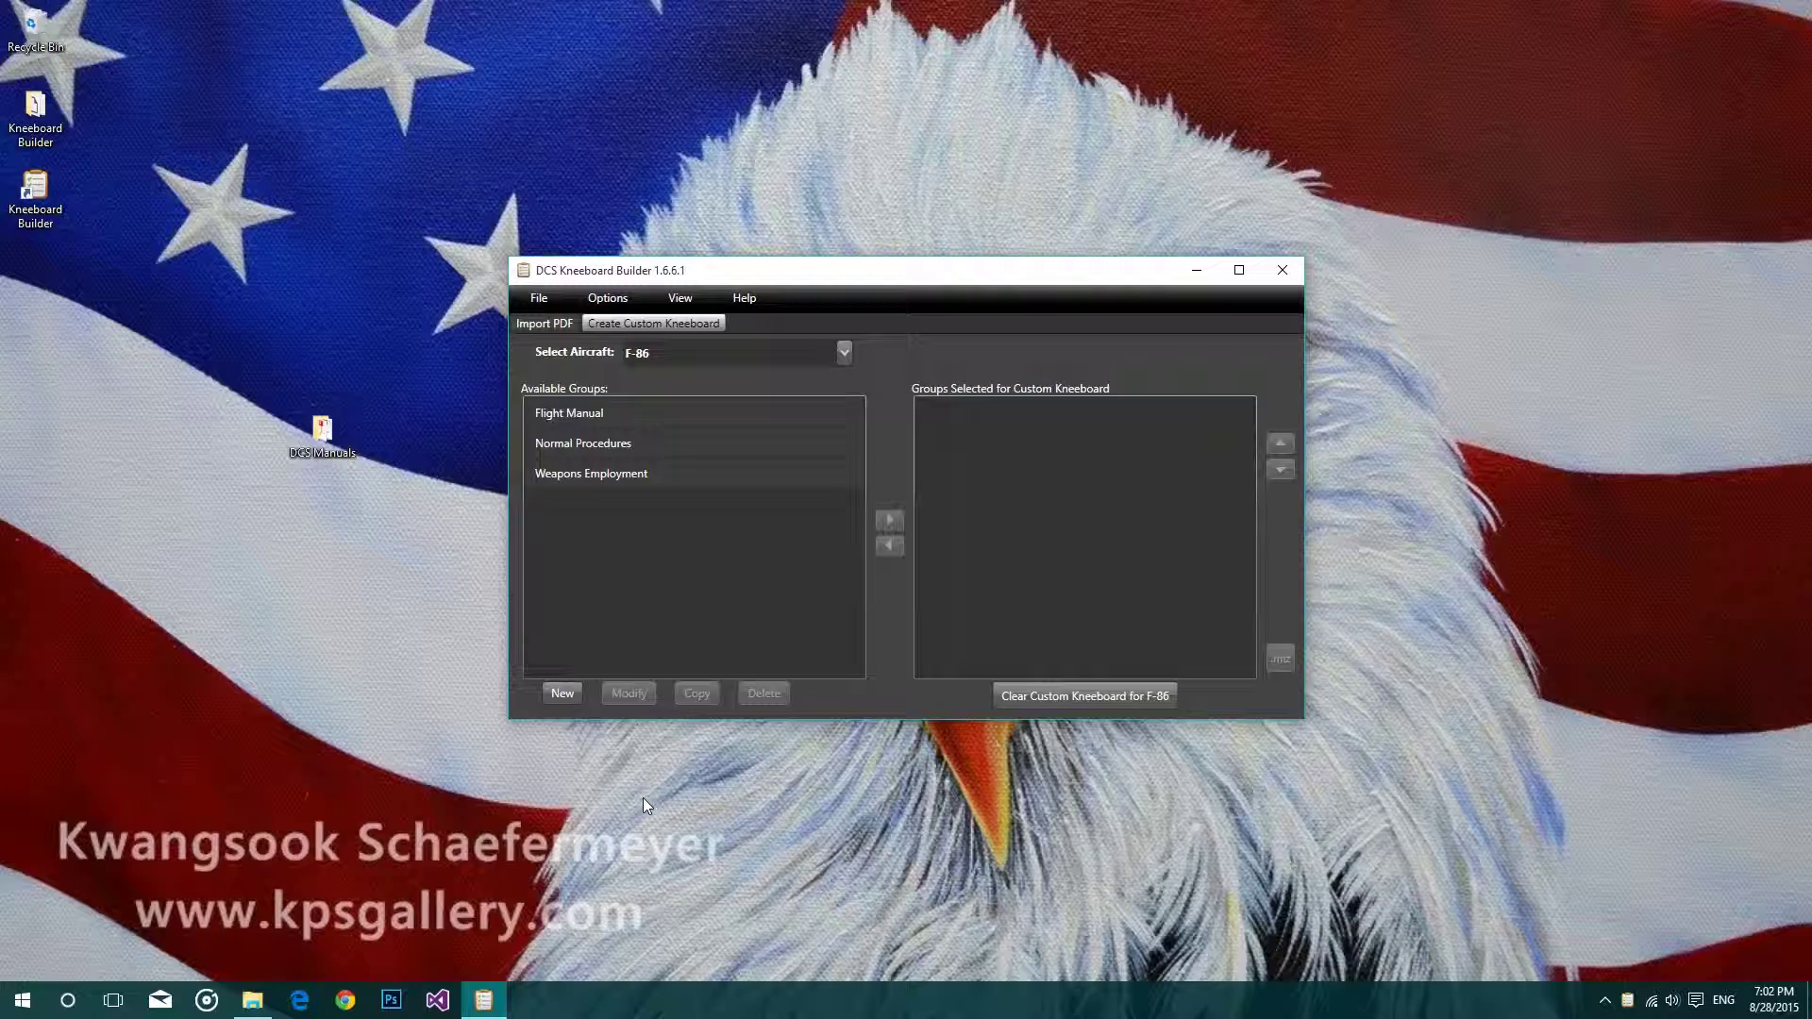
left_click(252, 999)
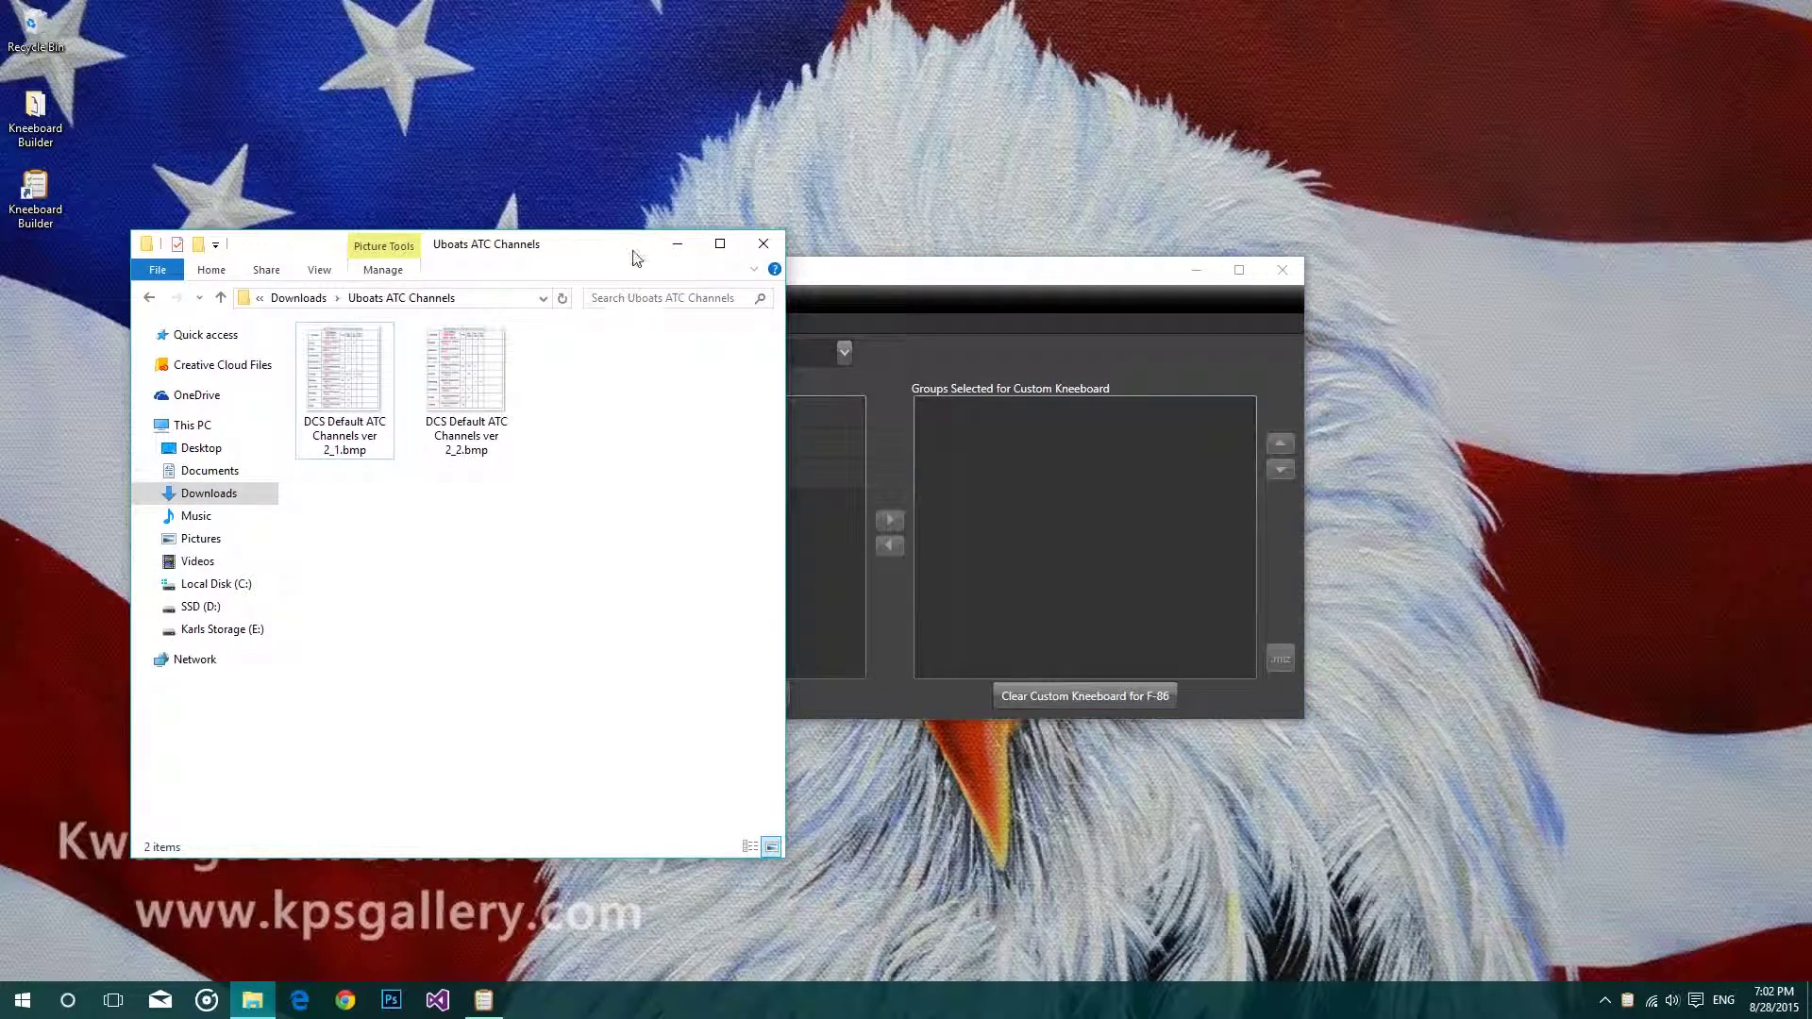
left_click_drag(635, 251, 858, 258)
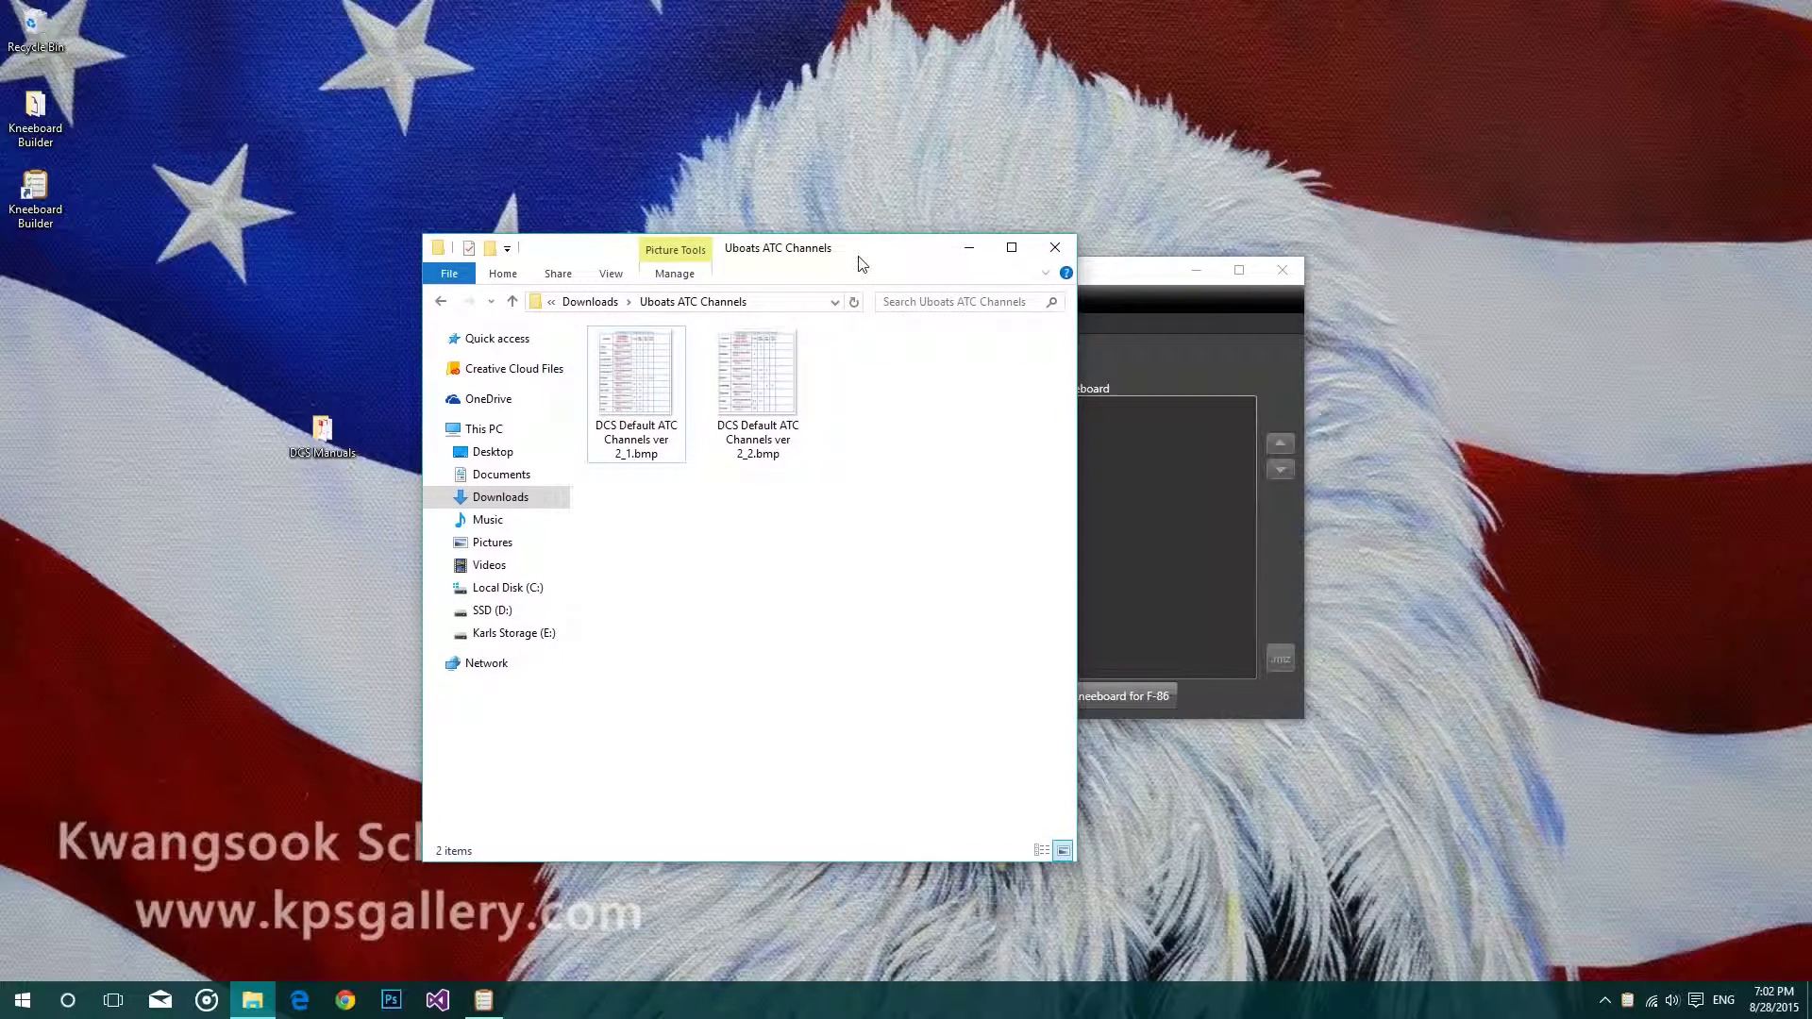
left_click(968, 248)
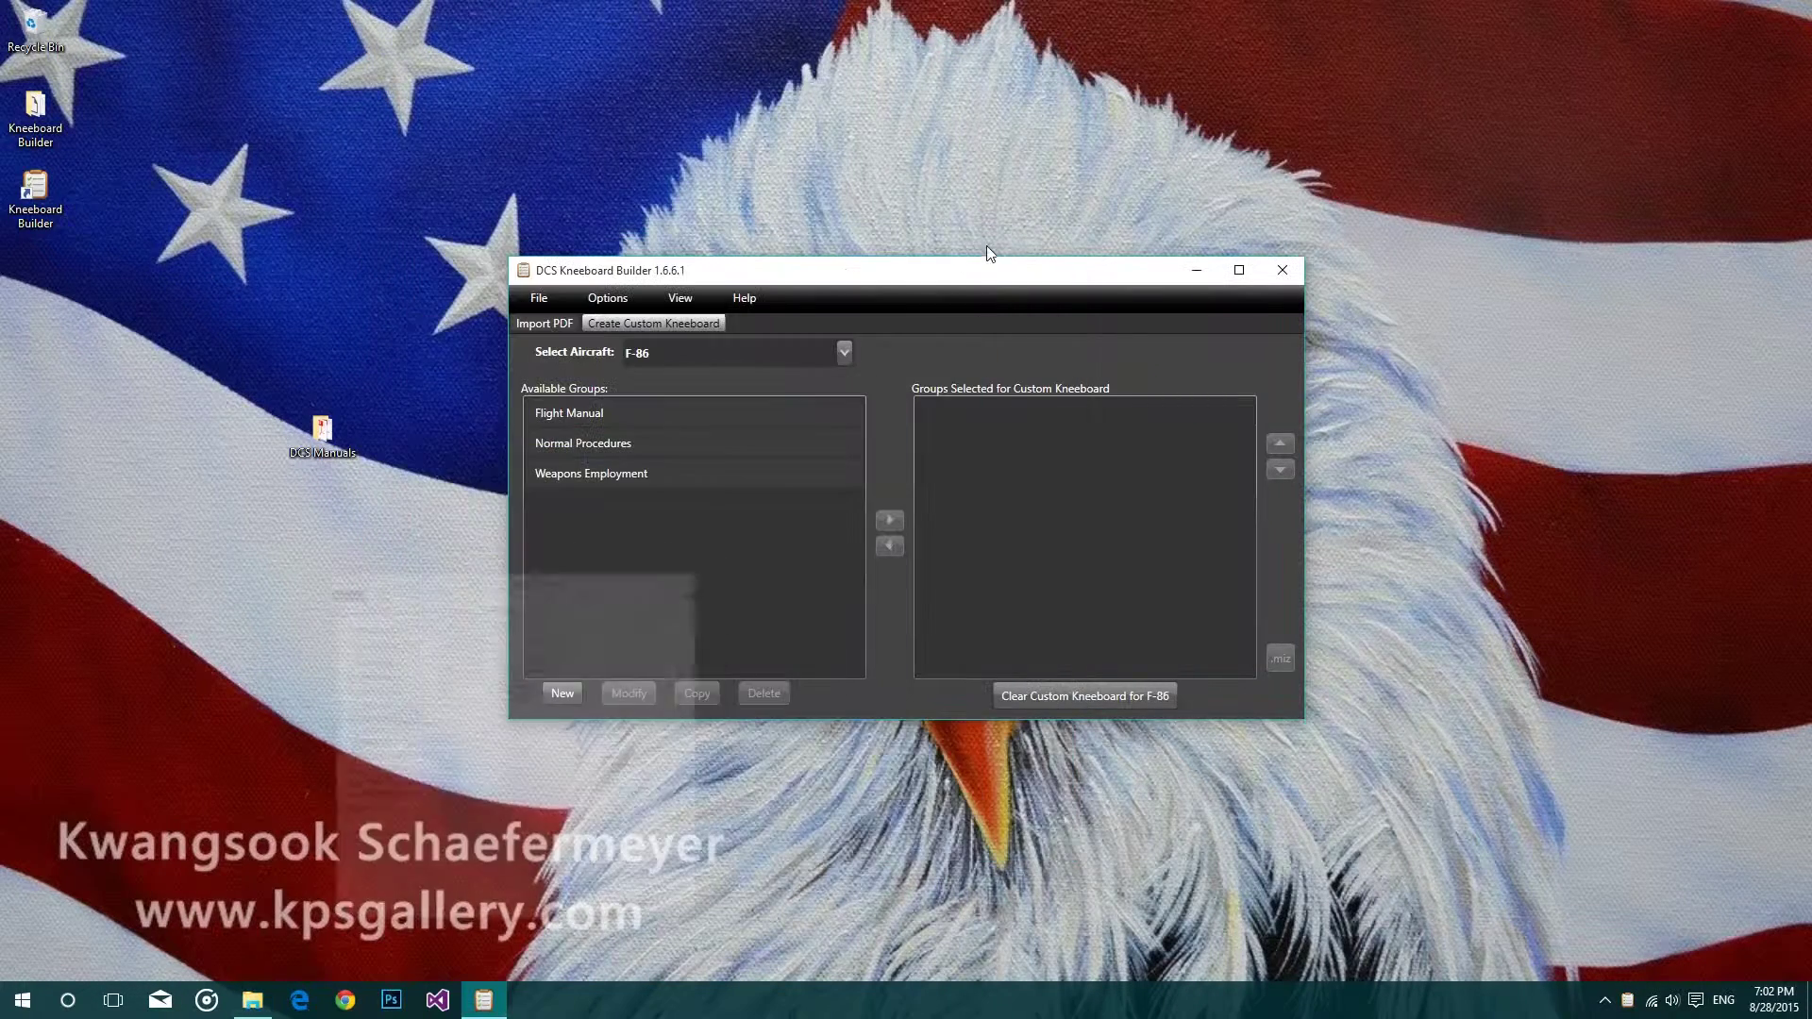
- Create a new F-86 group named 'ATC Channels'
left_click(564, 693)
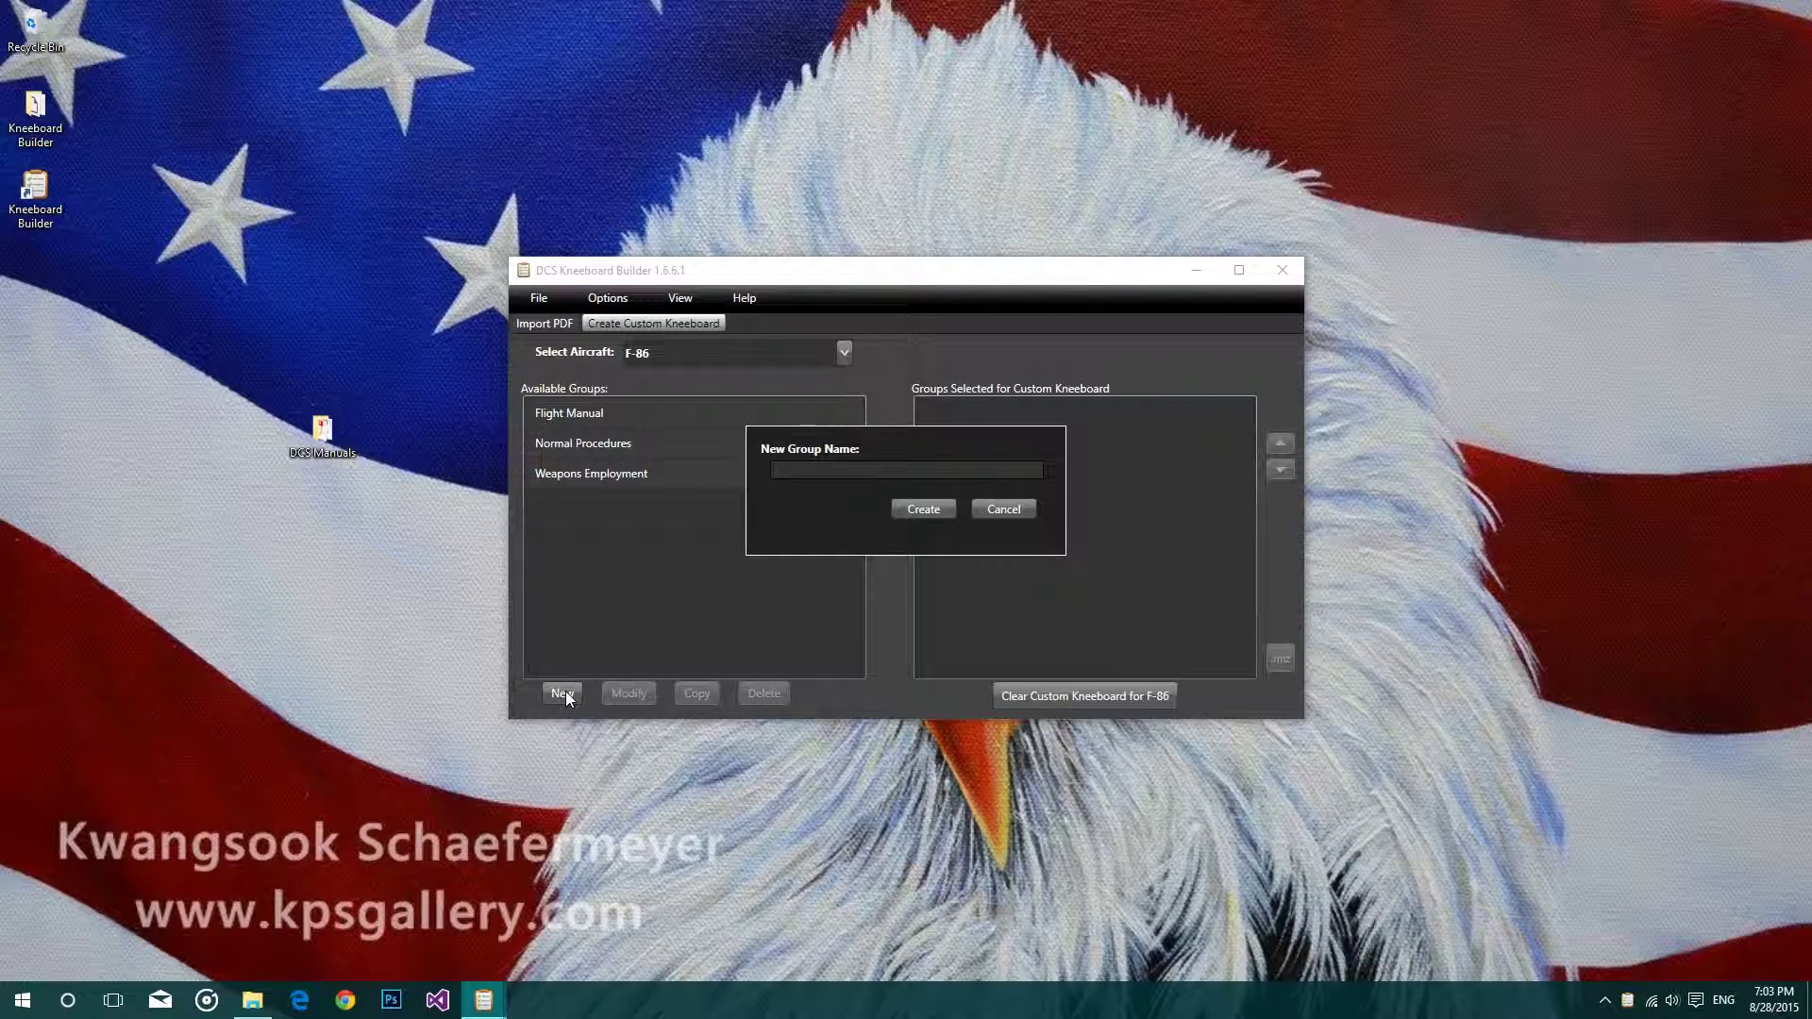
left_click(813, 473)
type("C C")
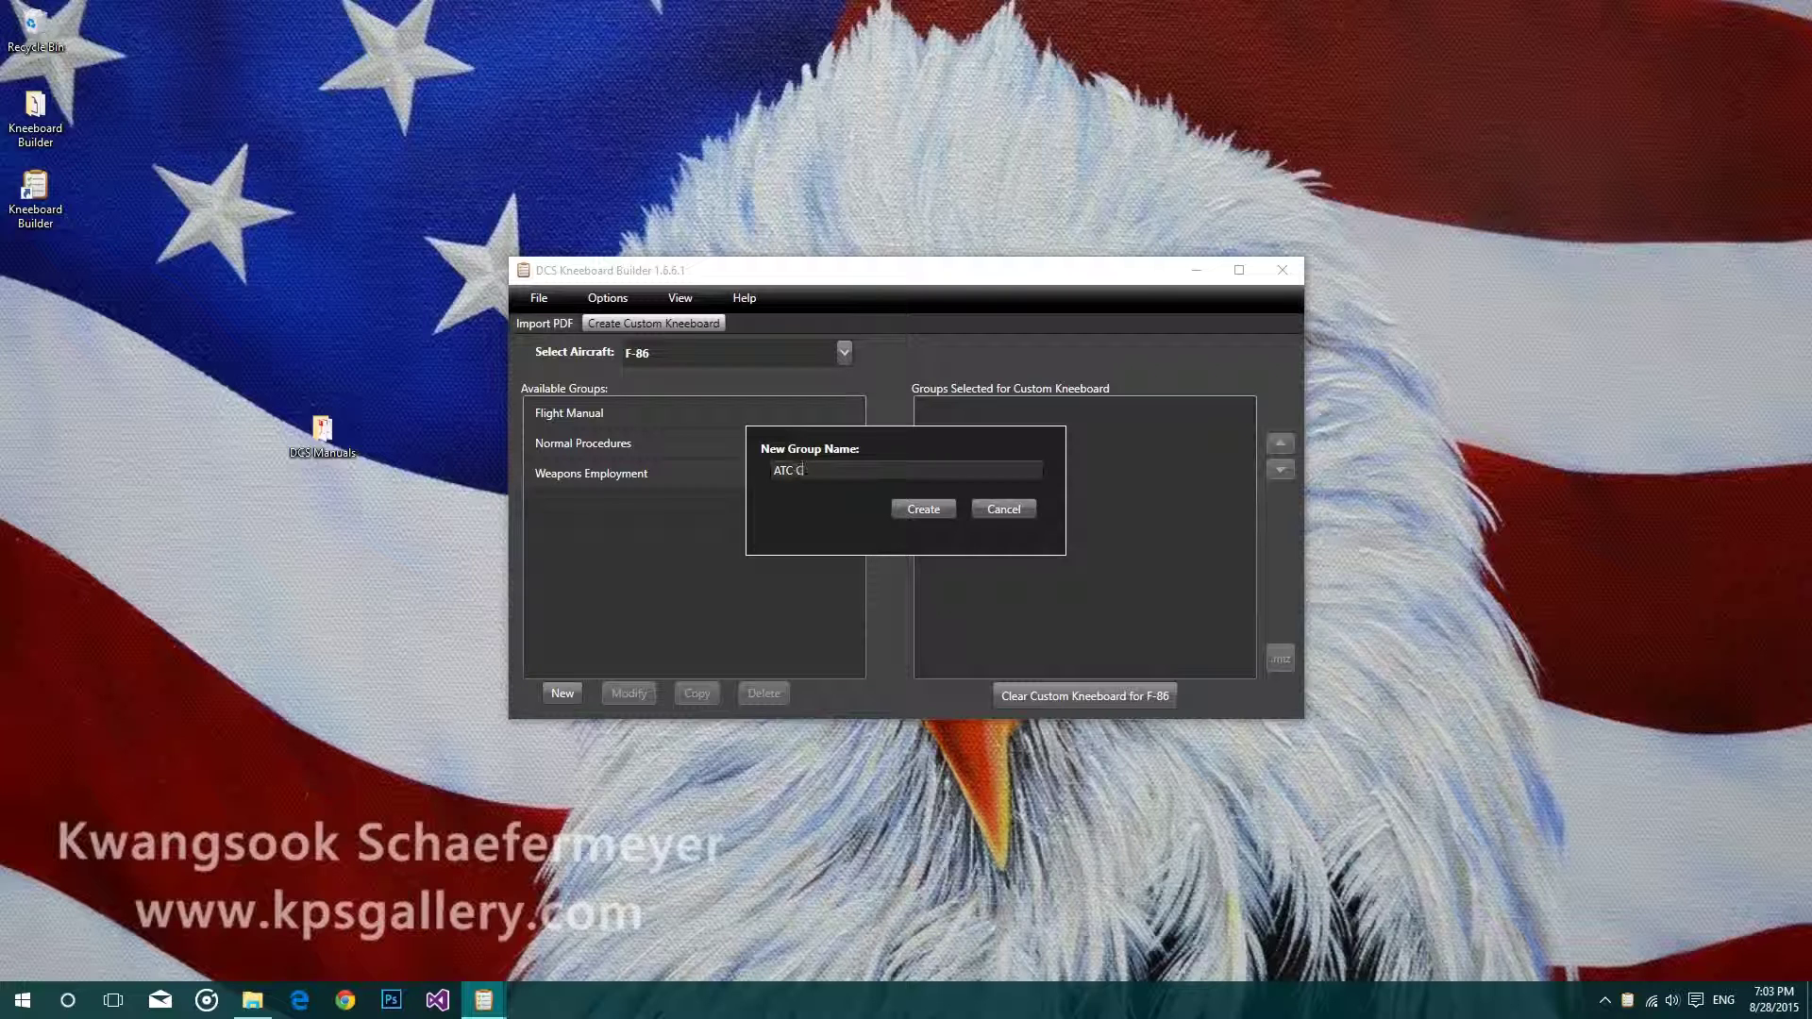
type("hannels")
left_click(922, 509)
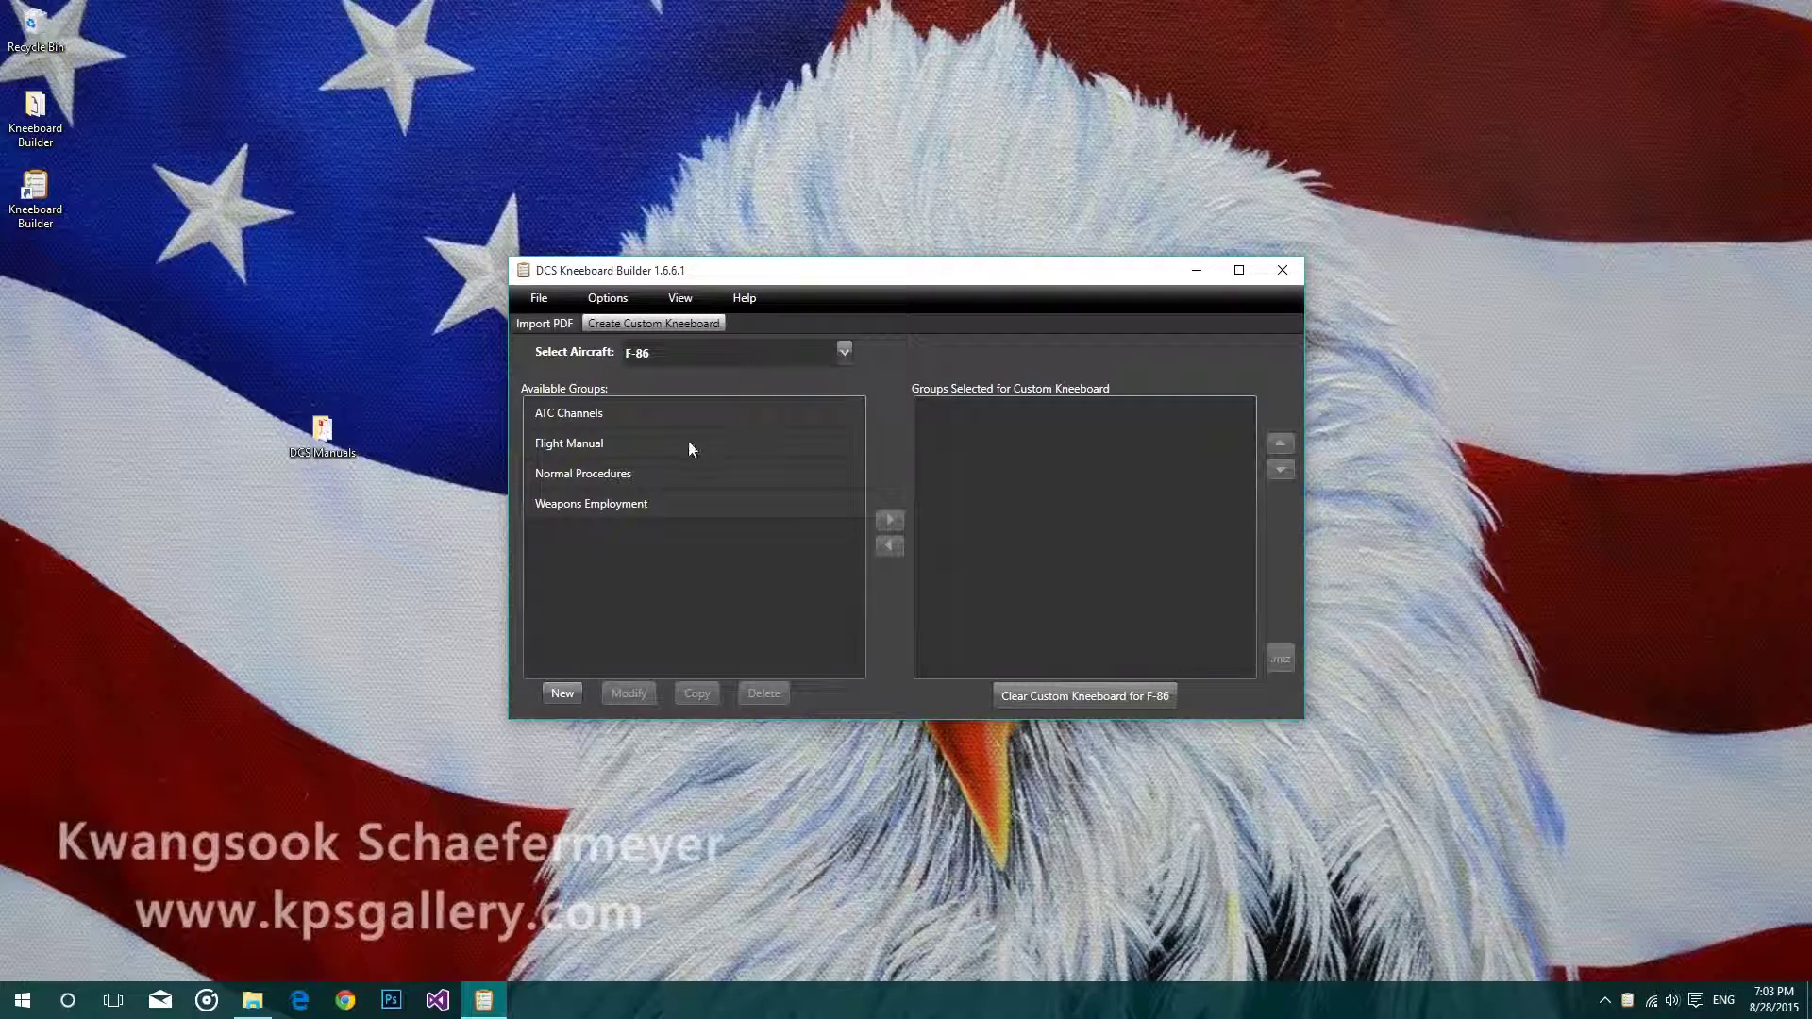
- Import the Russia and Georgia ATC channel bitmaps into ATC Channels and save
left_click(582, 415)
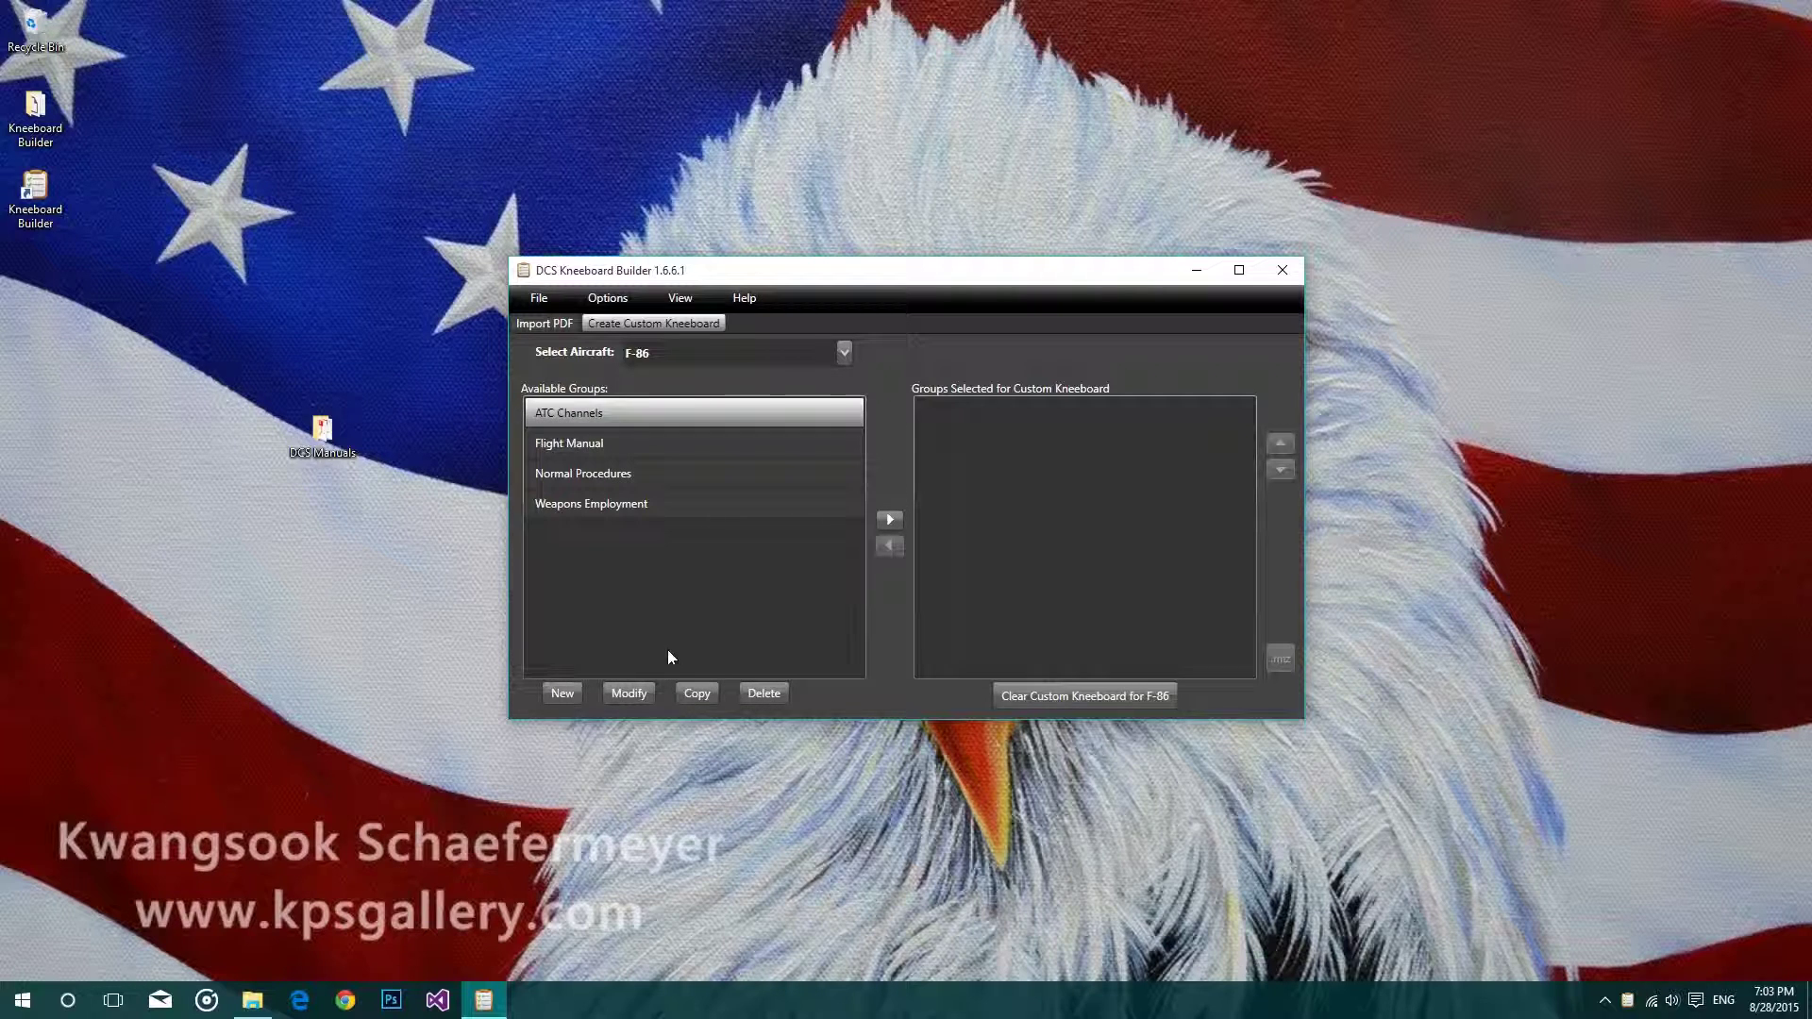
left_click(632, 691)
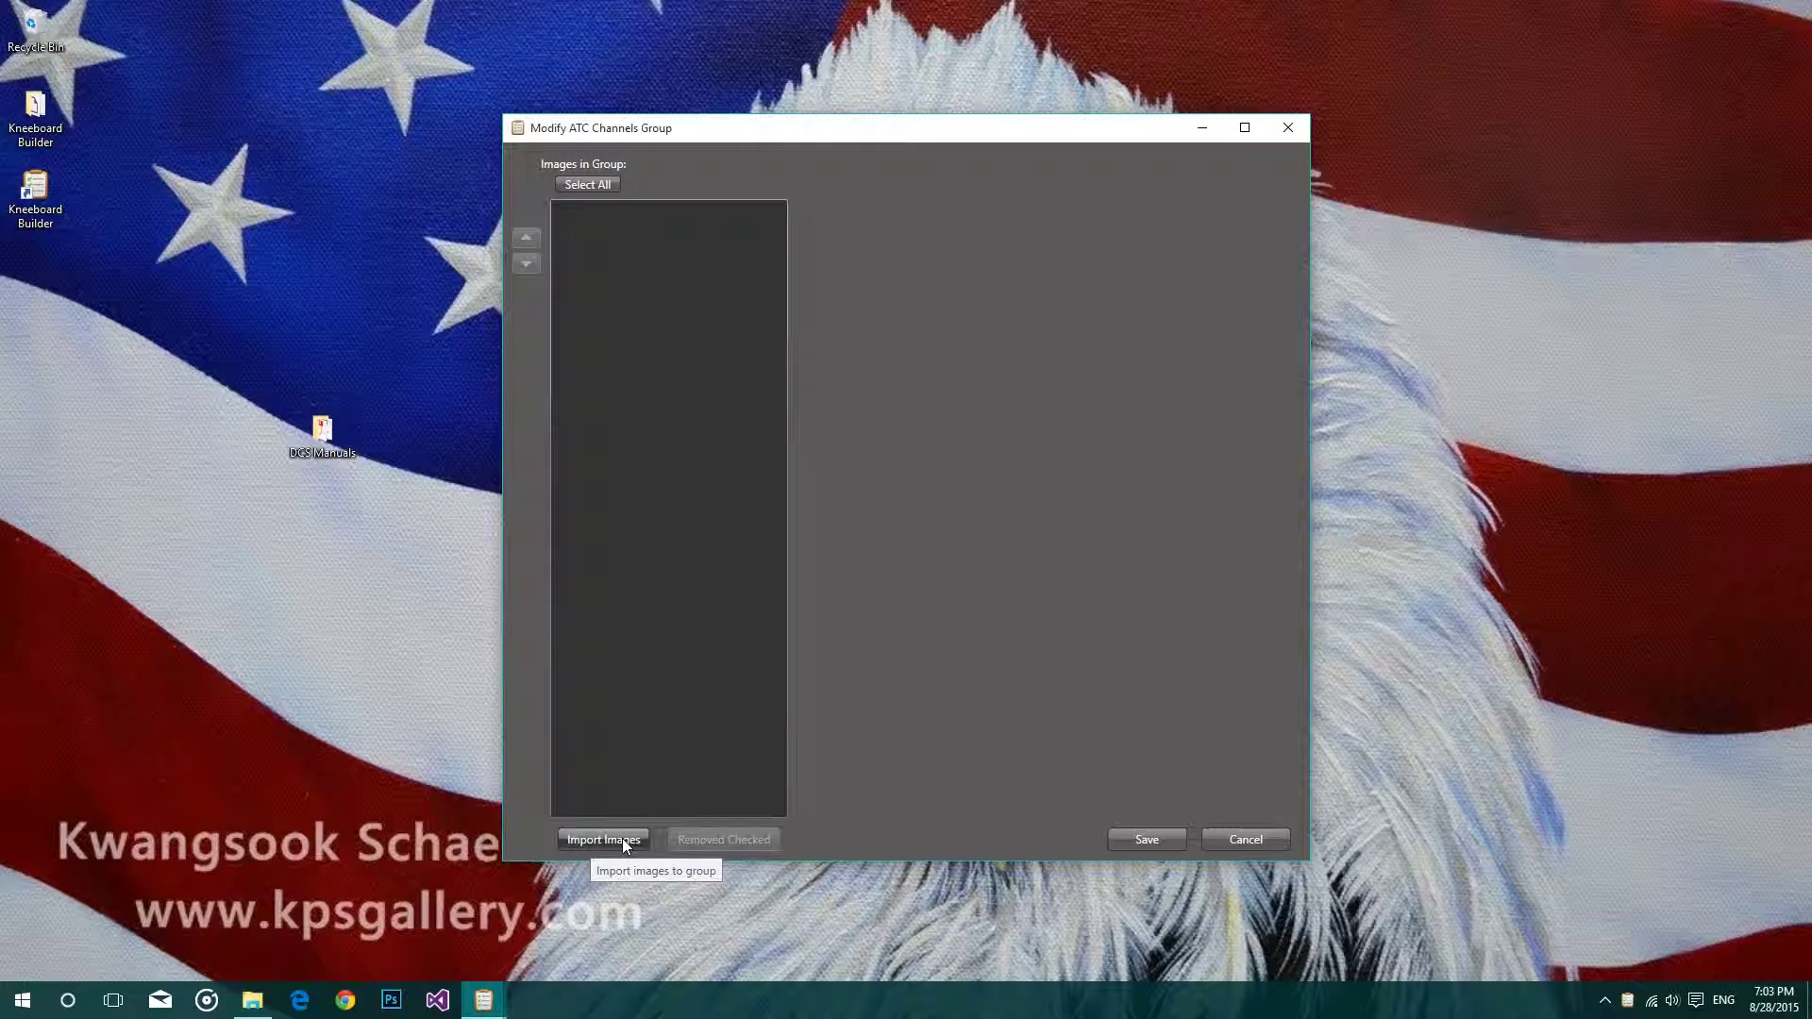
left_click(619, 835)
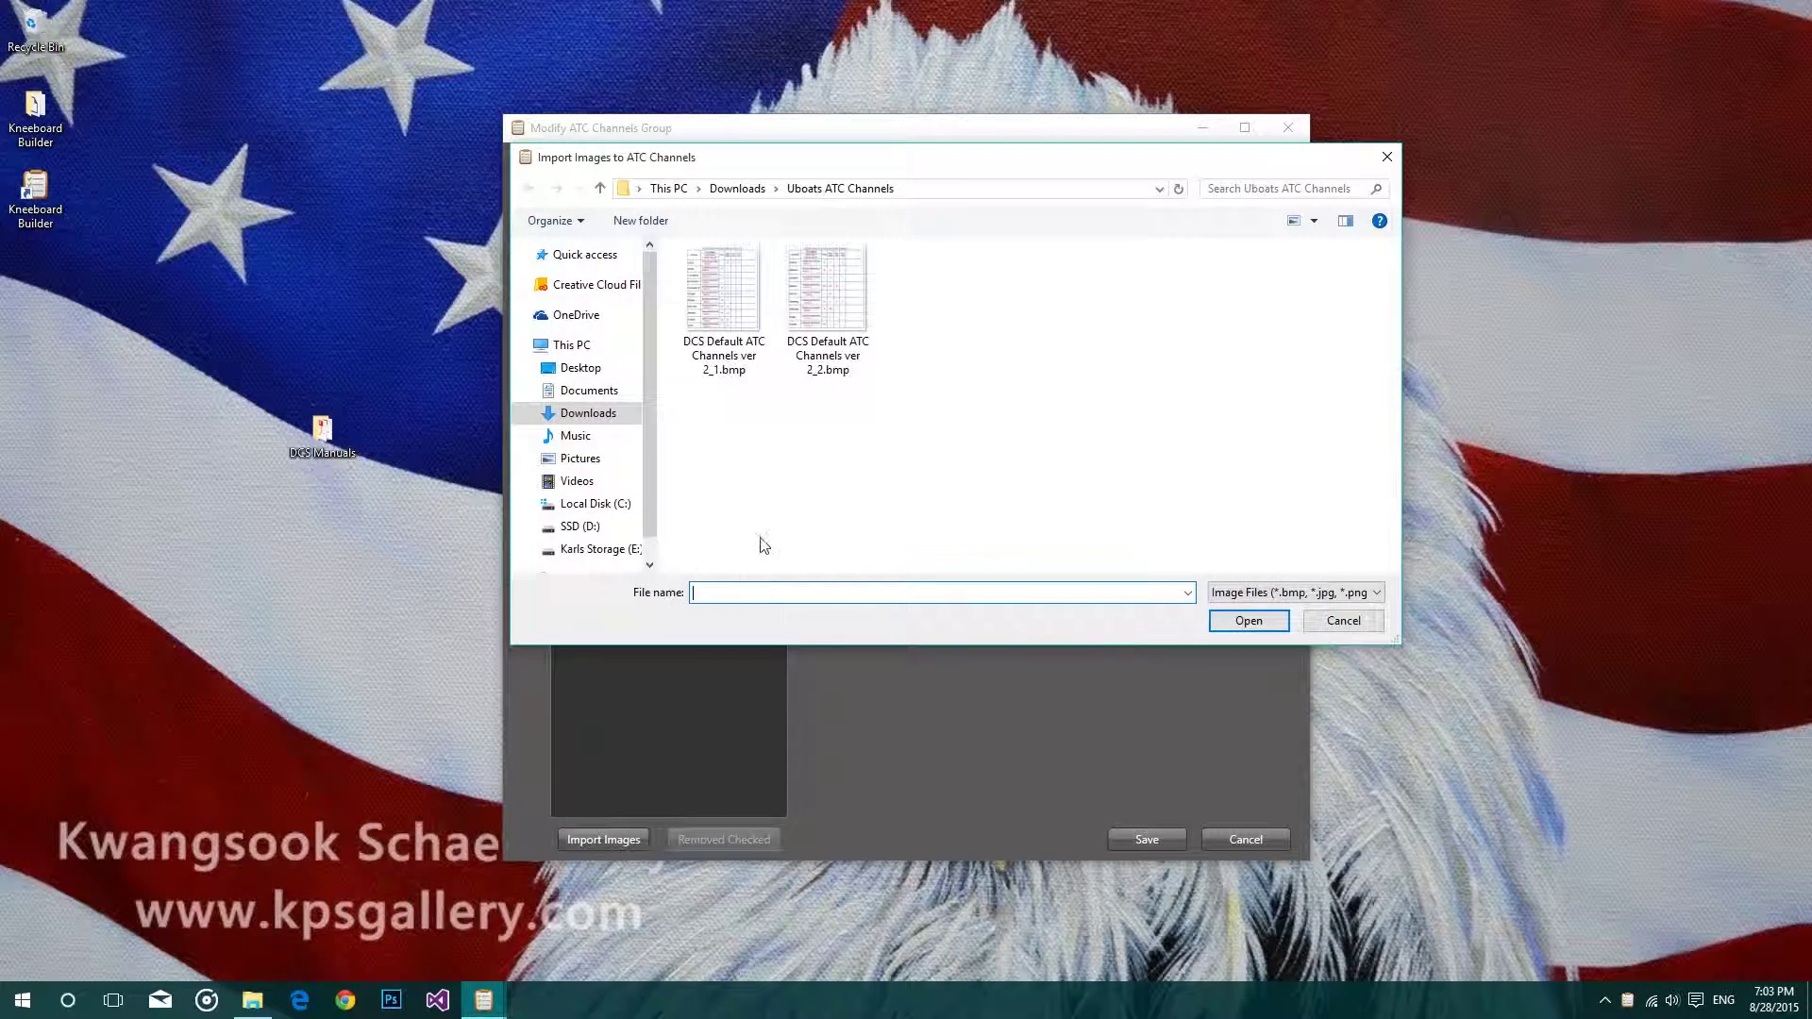
left_click_drag(881, 369, 724, 313)
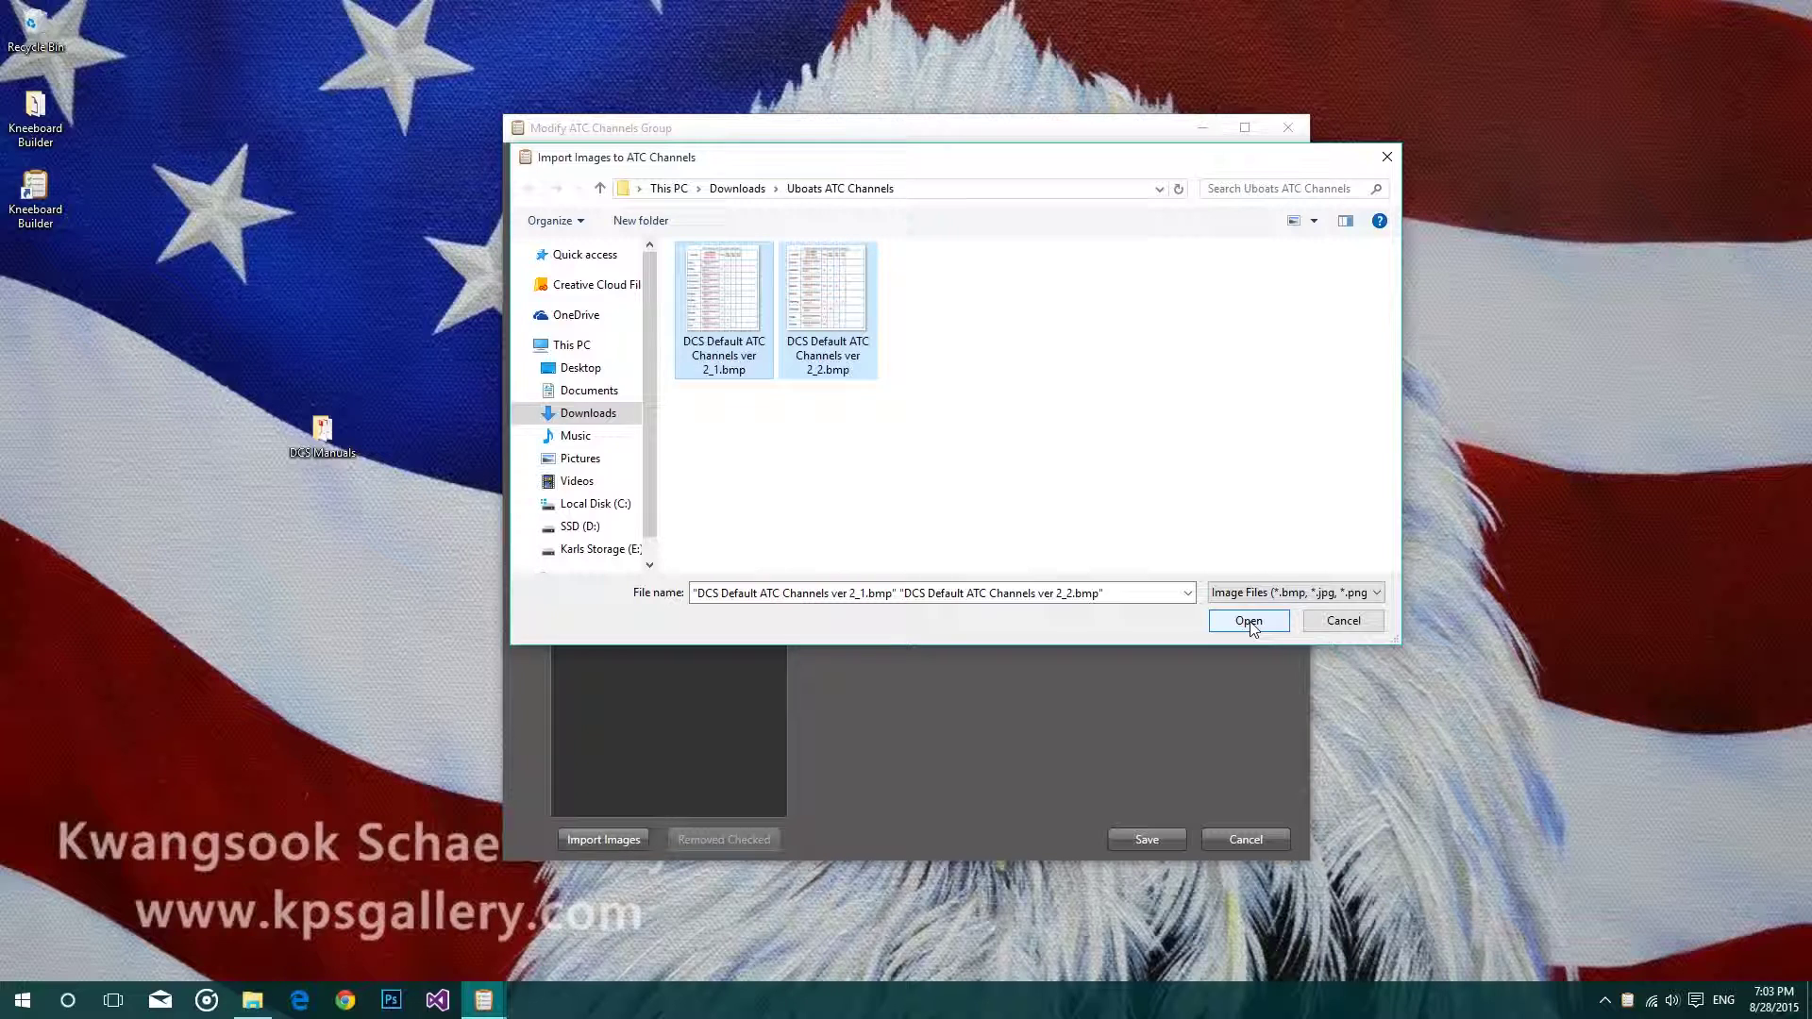
left_click(1249, 623)
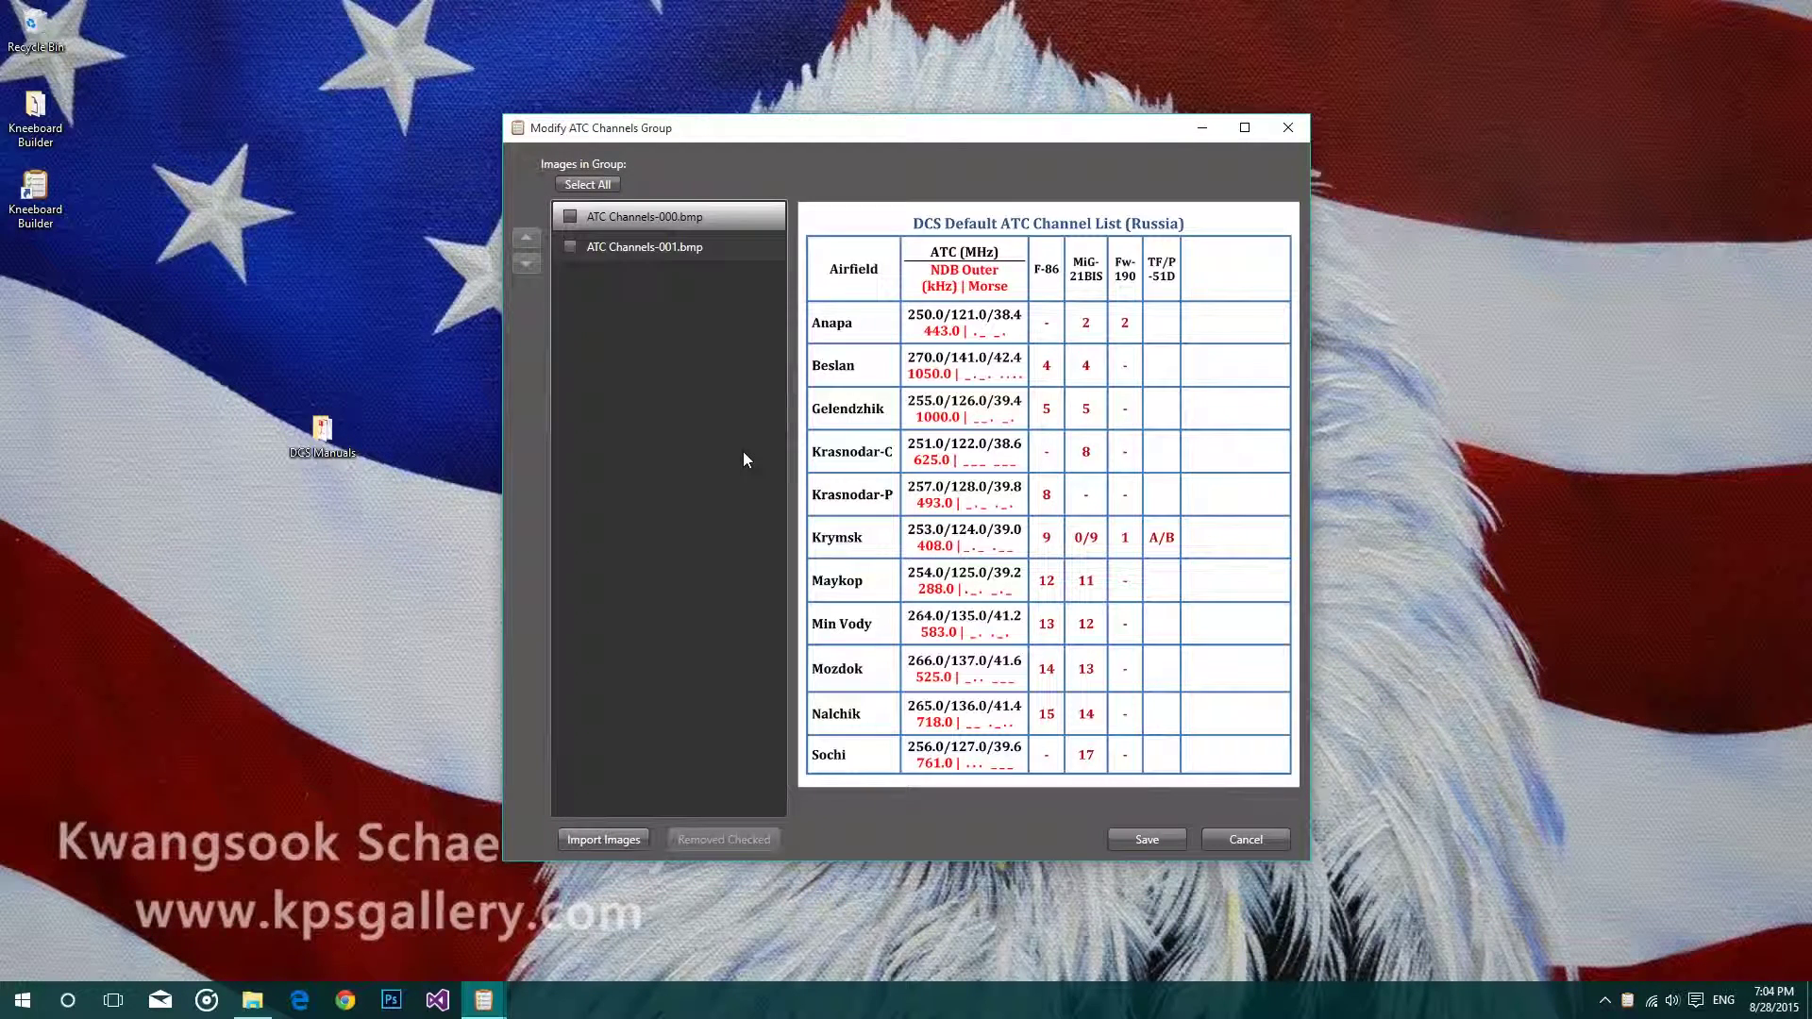
left_click(604, 246)
left_click(1141, 843)
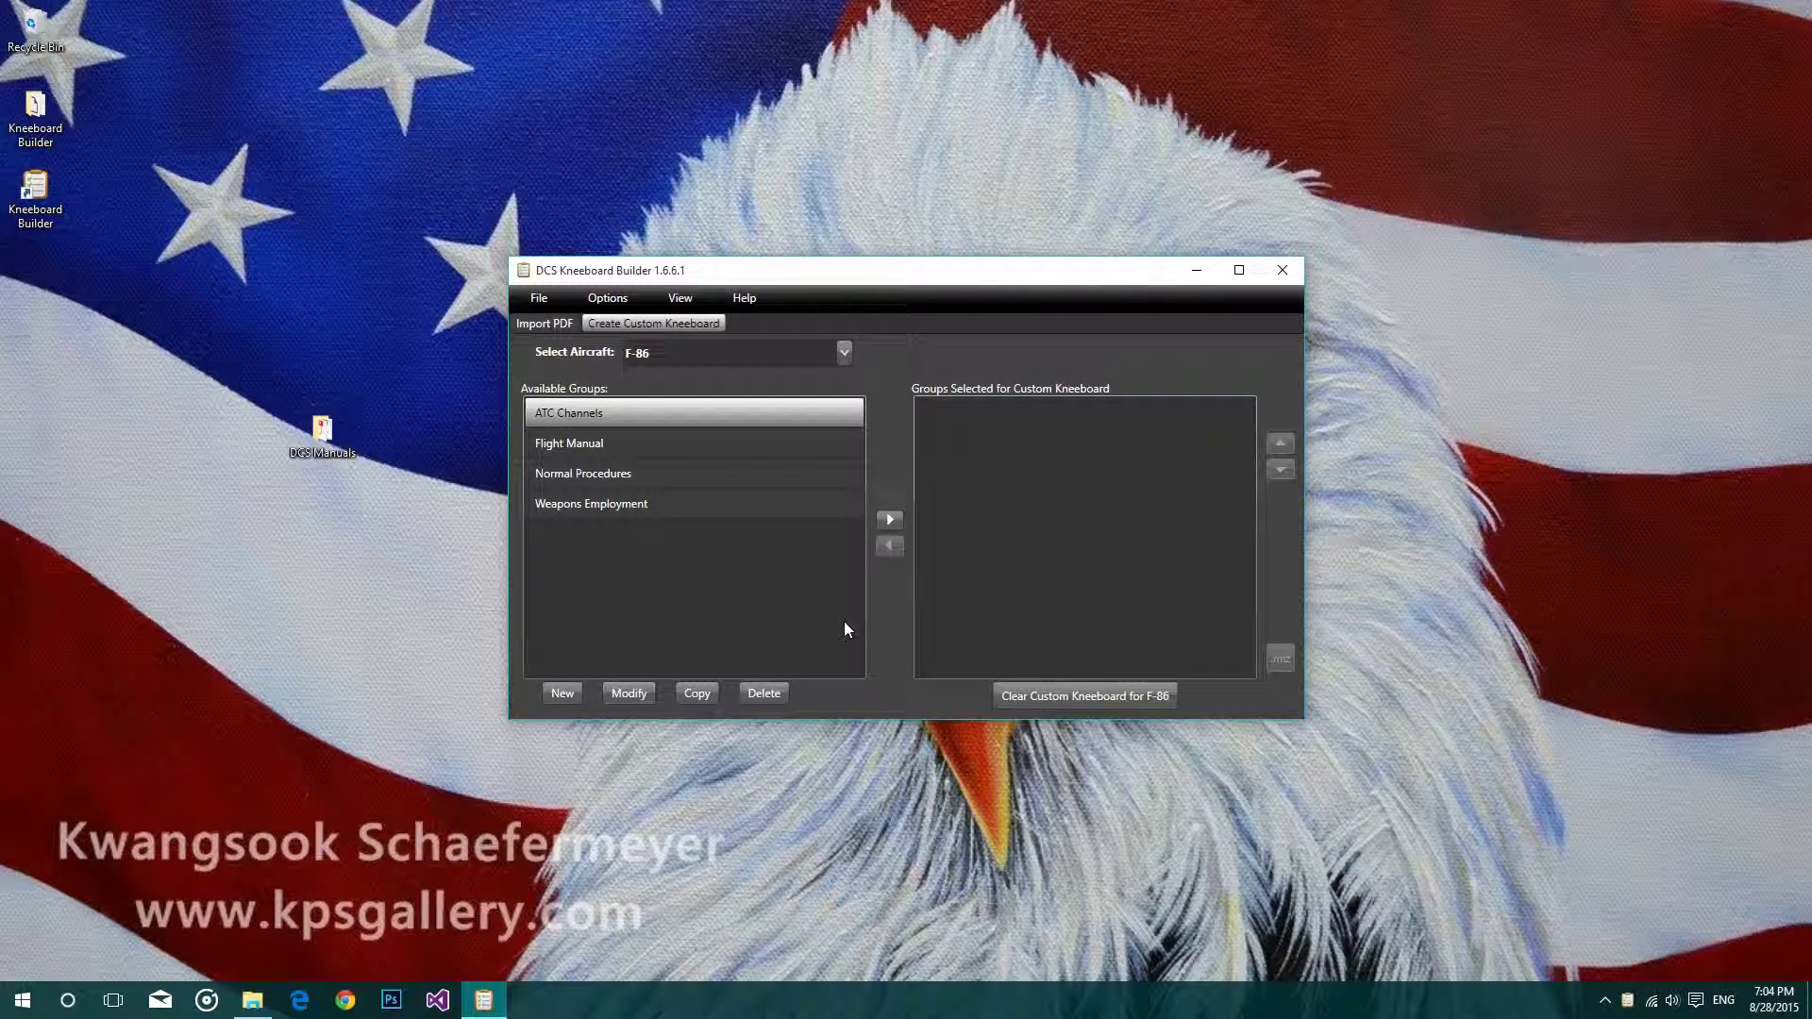